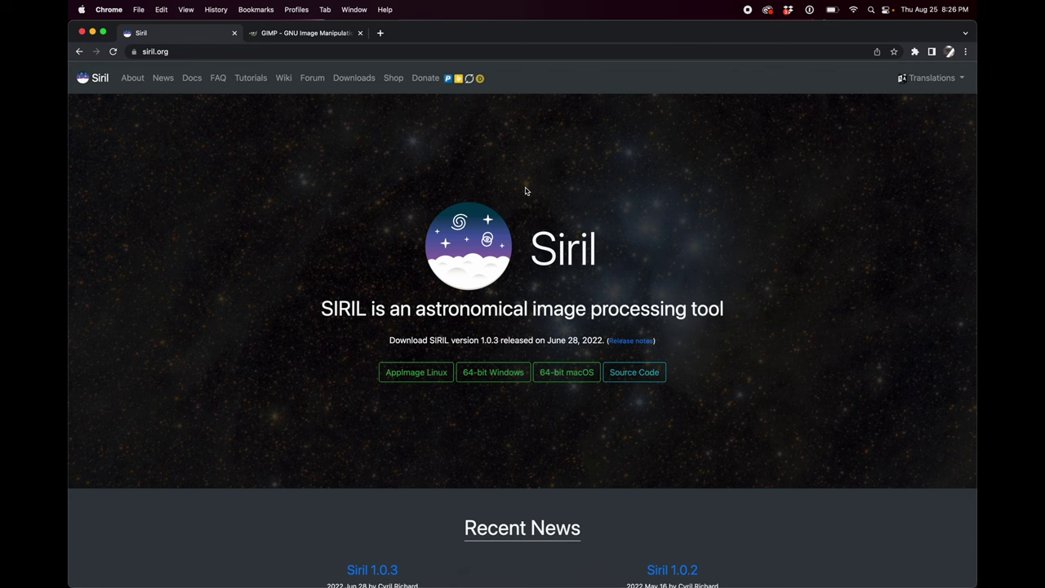
Alternate three times between the GIMP and Siril tabs, finishing on siril.org
click(319, 34)
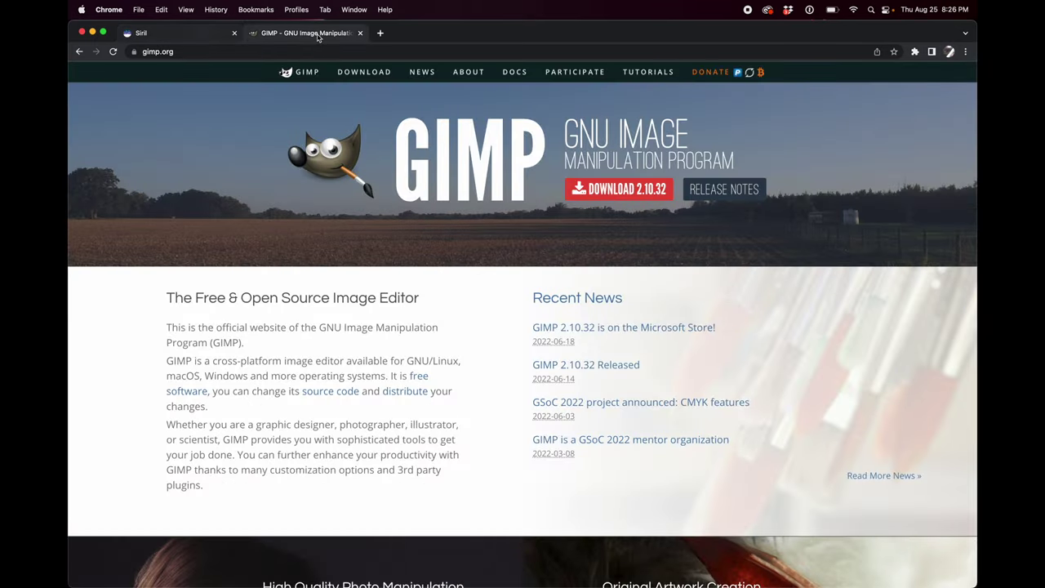
click(210, 36)
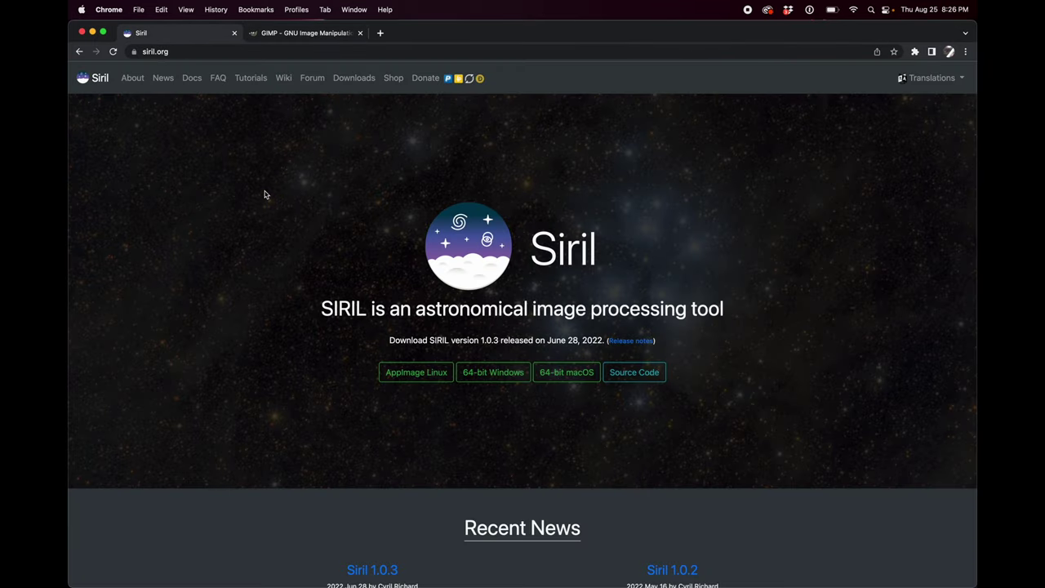
click(295, 38)
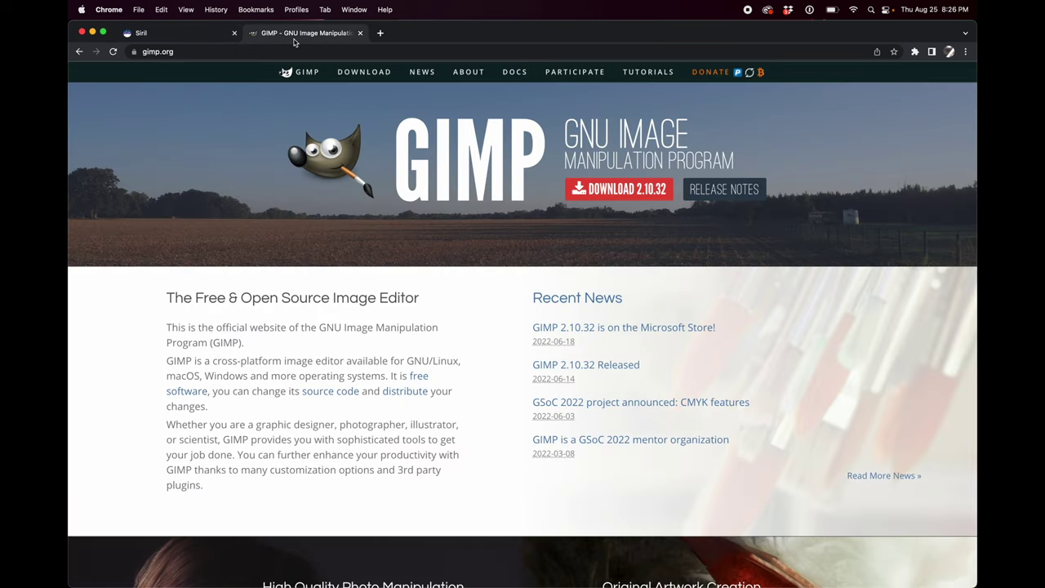
click(199, 36)
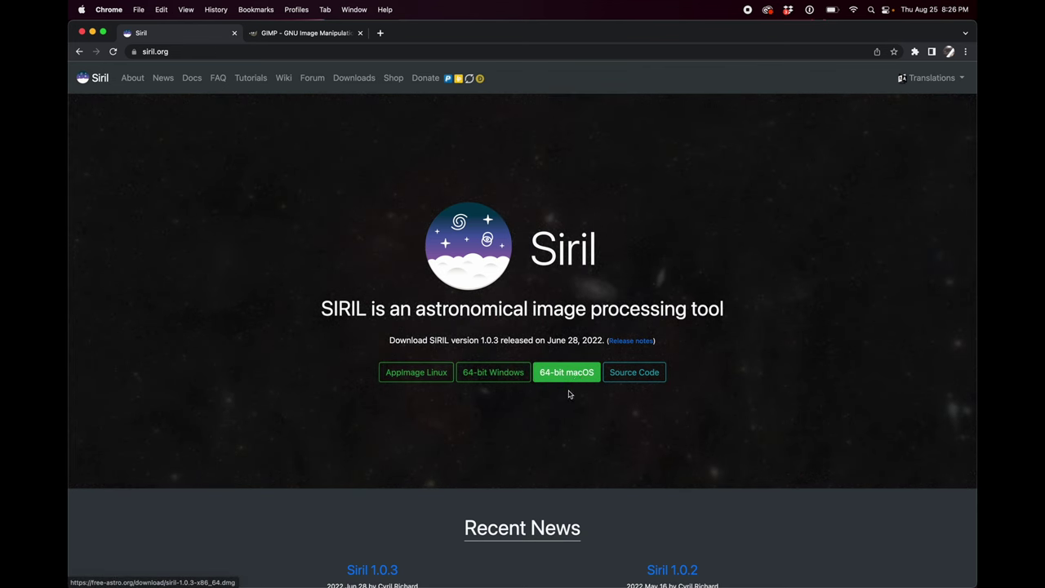
click(310, 34)
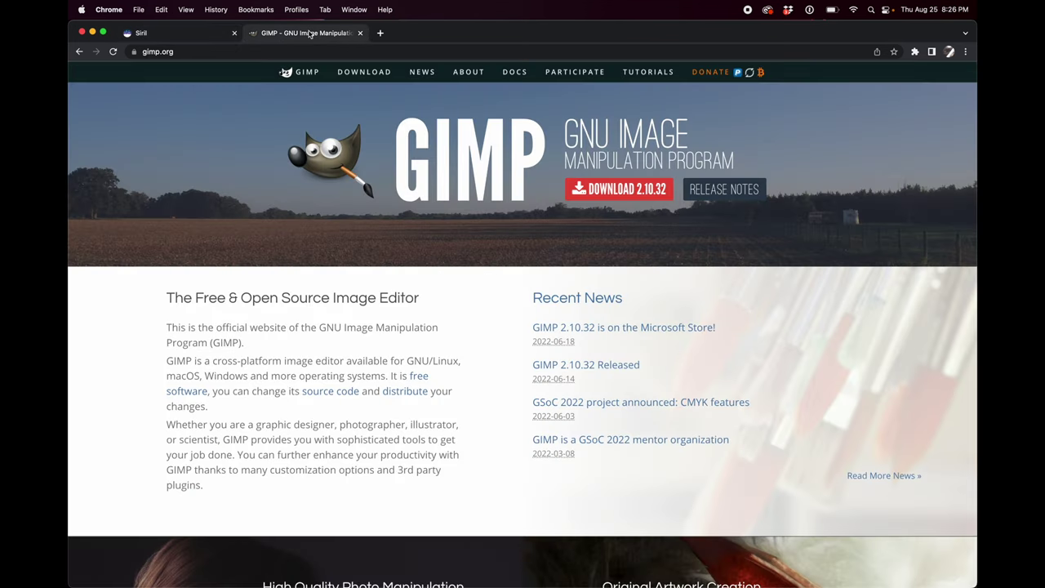
click(189, 34)
click(81, 9)
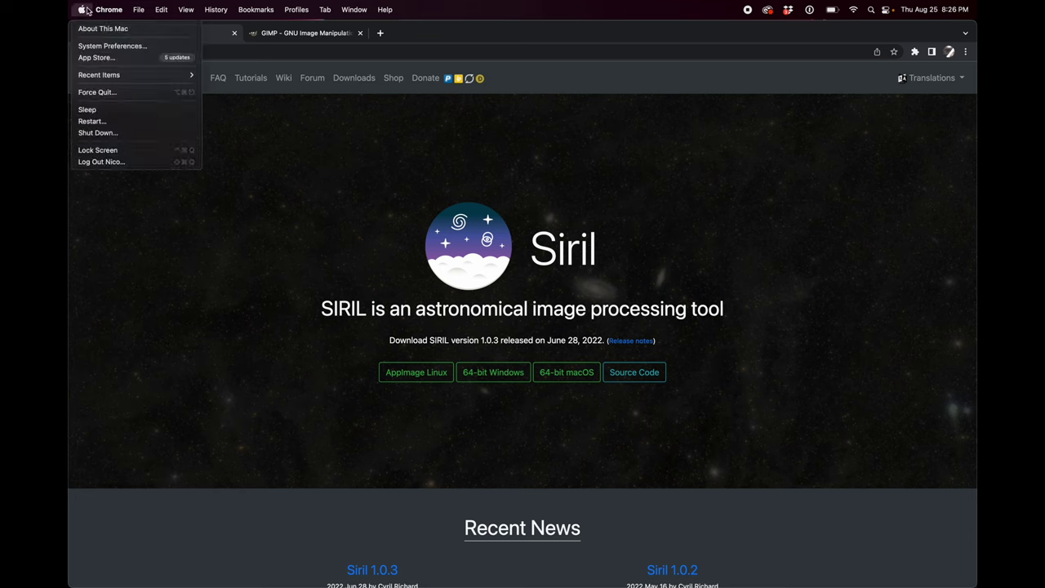
click(92, 25)
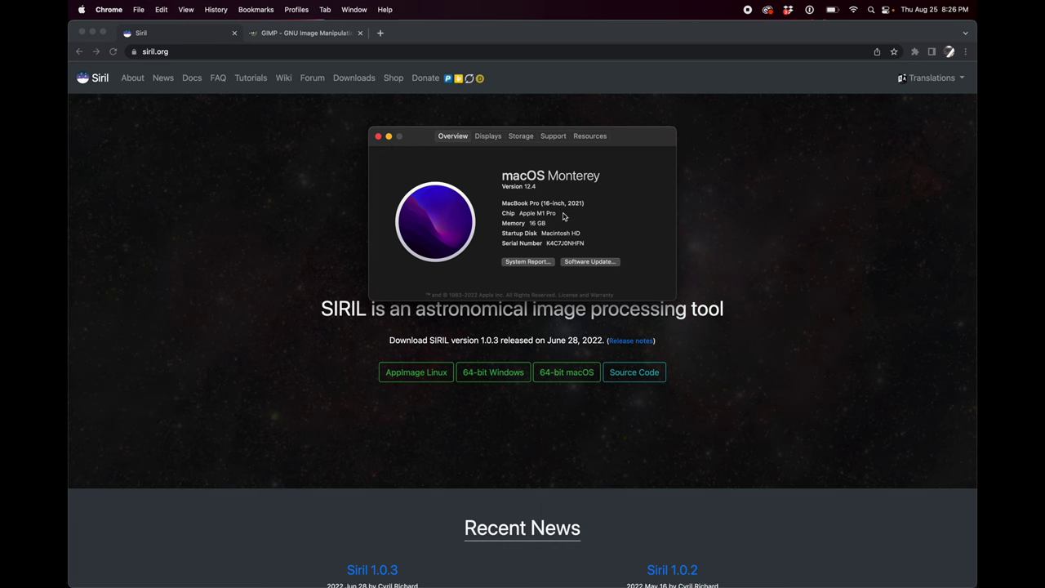
click(378, 137)
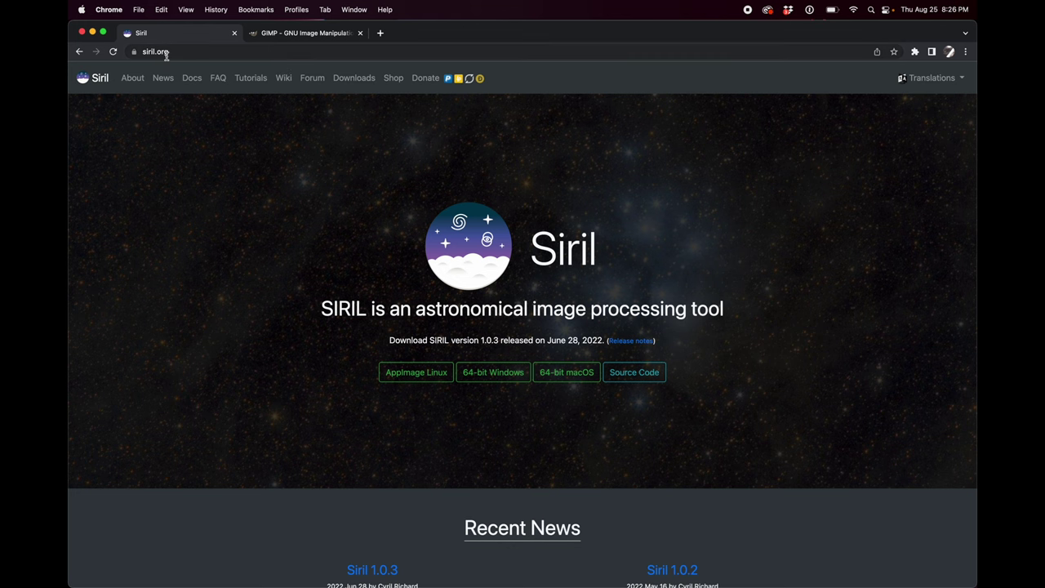
Download the 64-bit macOS build of Siril 1.0.3 from siril.org
click(322, 34)
click(178, 37)
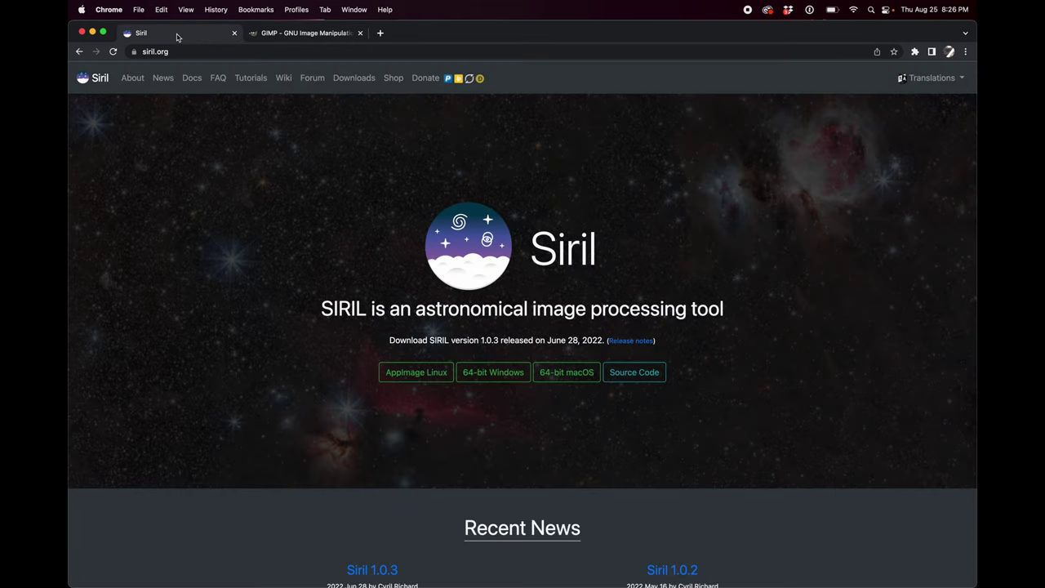
click(554, 373)
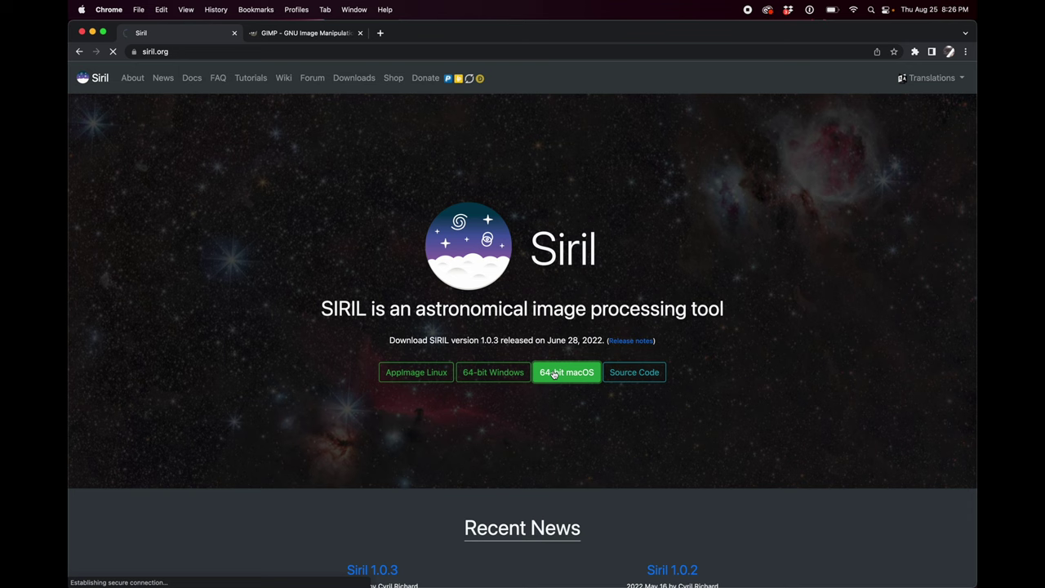
Download GIMP 2.10.32 directly from the GIMP downloads page, then return to Siril's tab
click(314, 34)
click(608, 189)
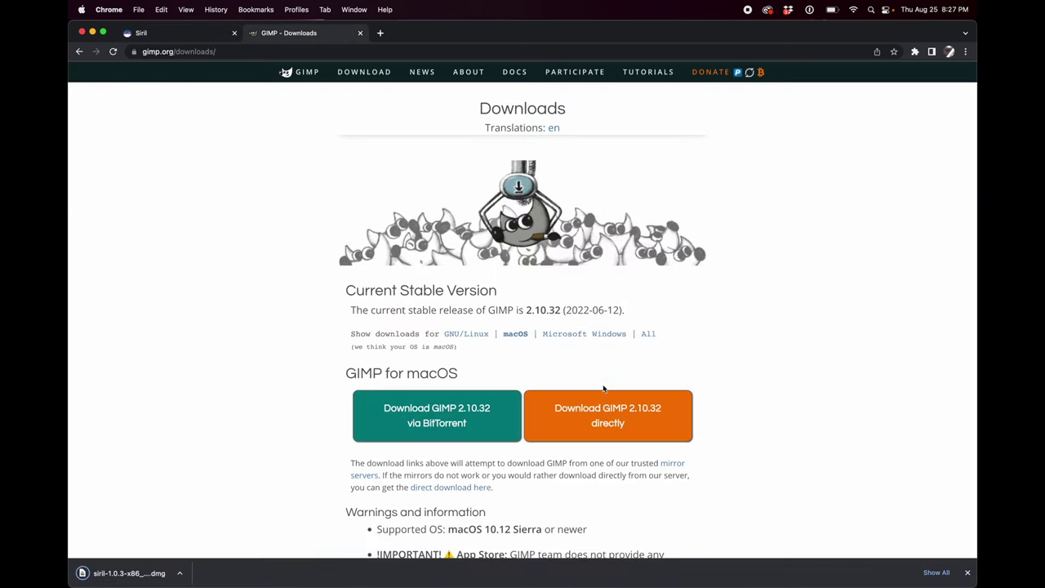
click(604, 400)
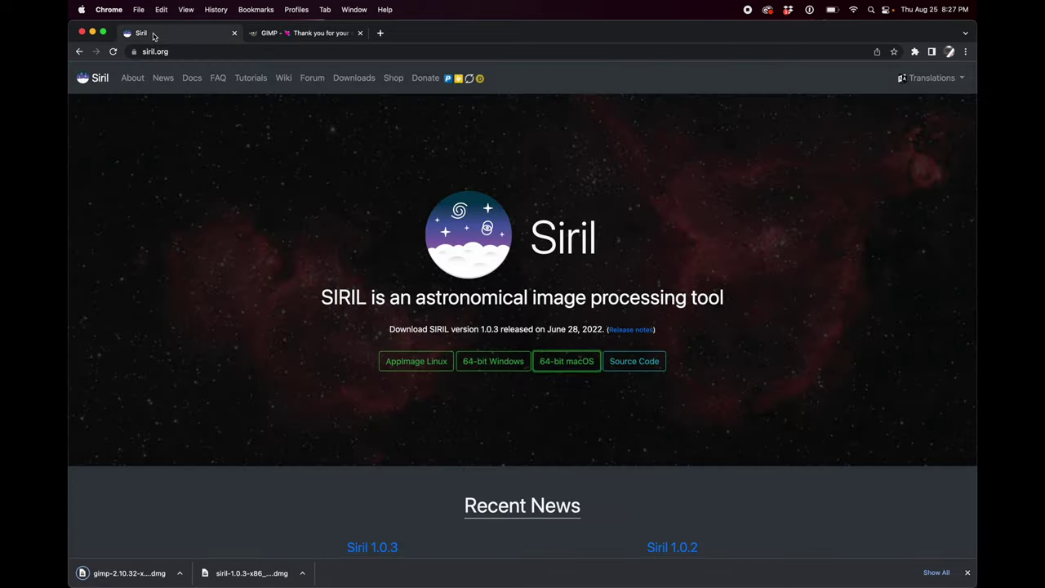
click(157, 33)
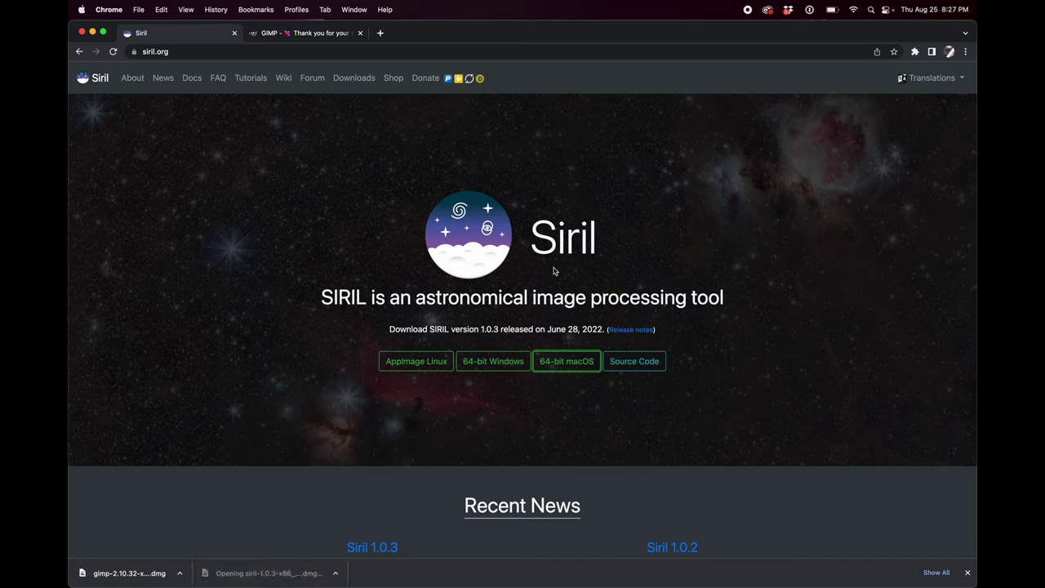
Open the downloaded disk image and drag GIMP-2.10 onto the Applications folder
click(76, 330)
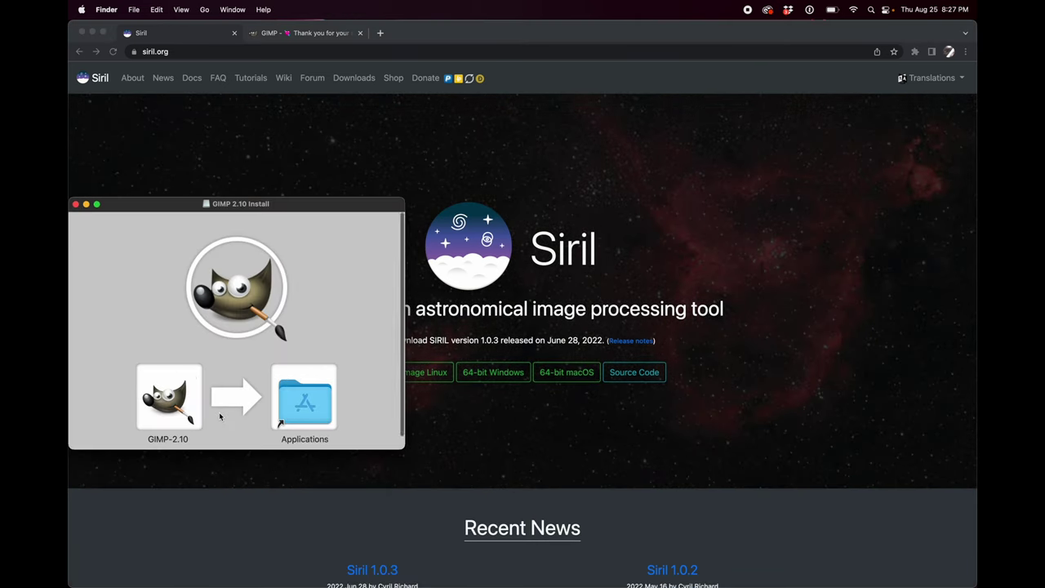
drag(184, 390, 316, 396)
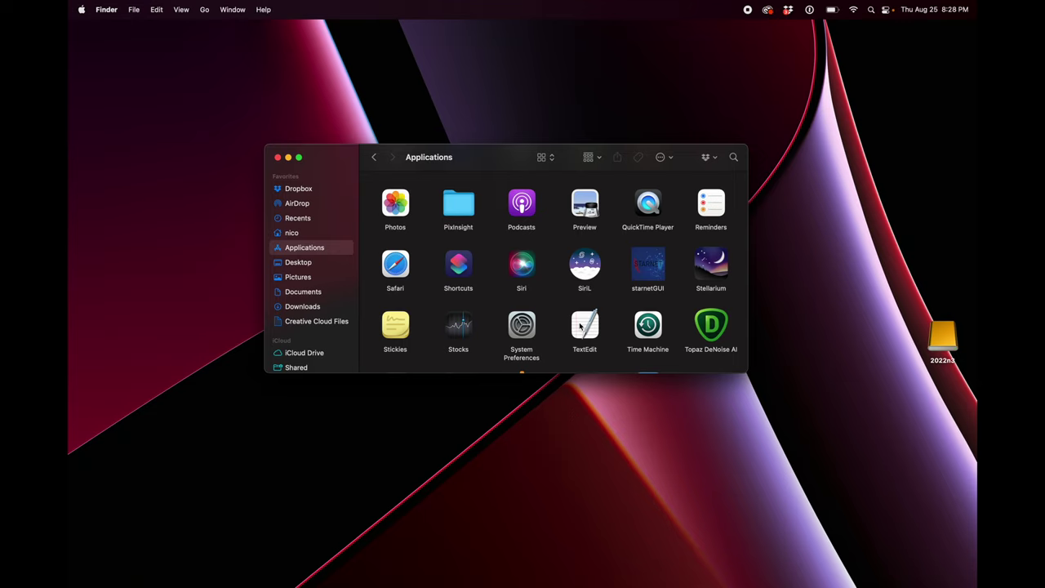
Launch SiriL from Applications via its context menu, approving the Internet-download warning
right_click(581, 266)
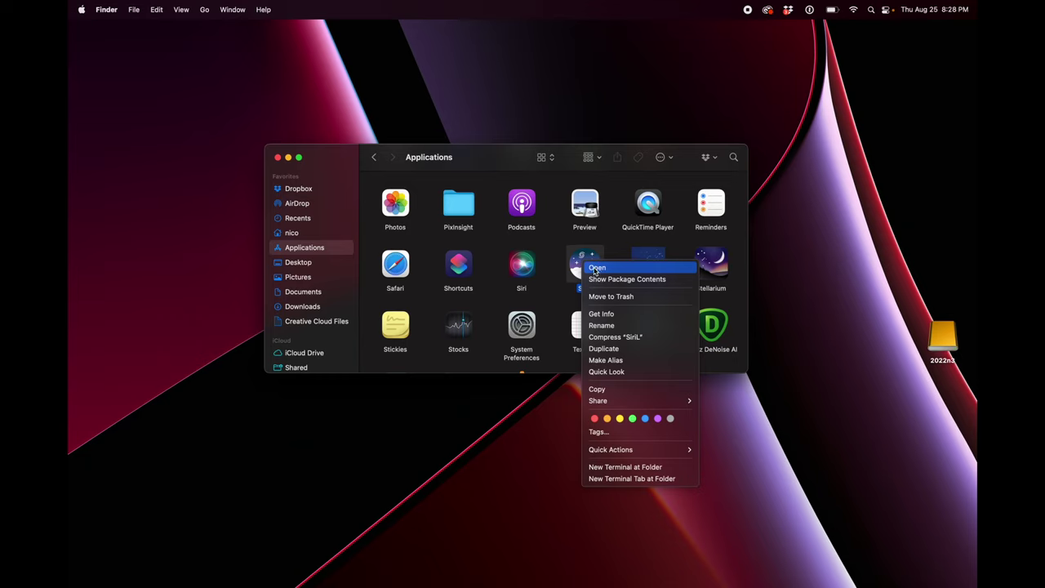
click(595, 268)
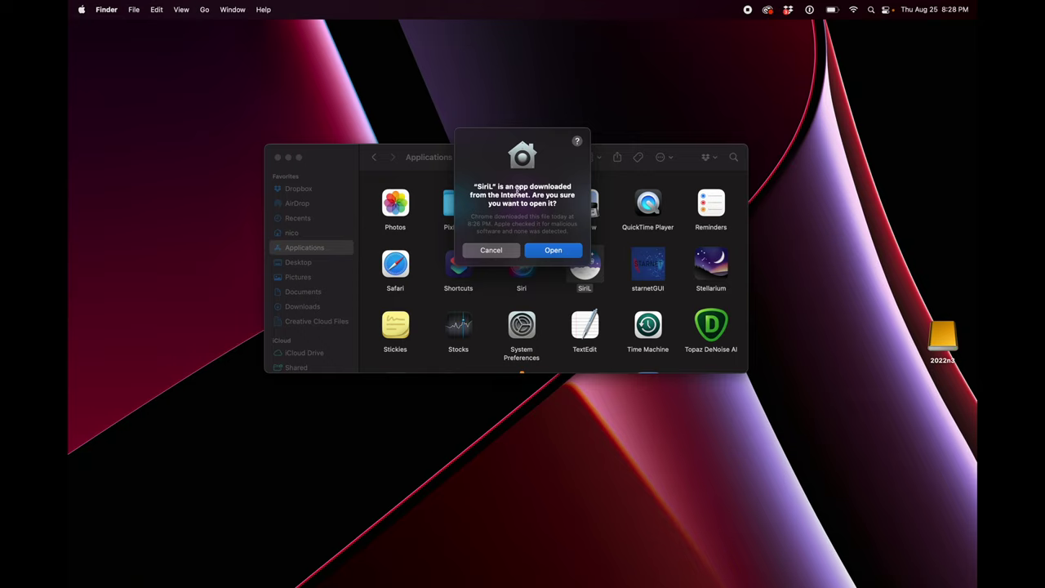
click(555, 252)
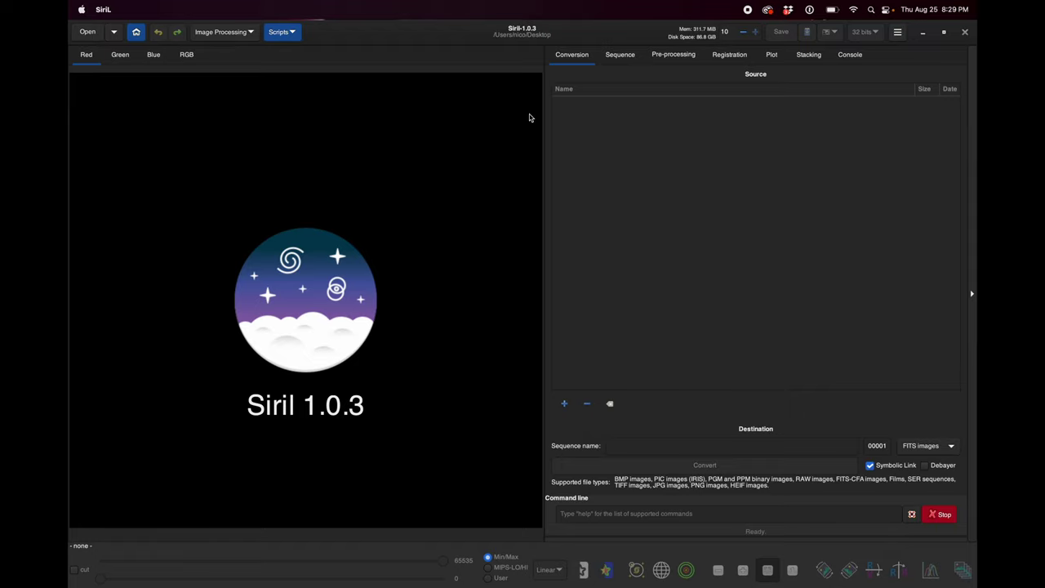
Browse the 2022n3 drive and its m27 folder of biases, darks, flats and lights
drag(450, 38, 206, 65)
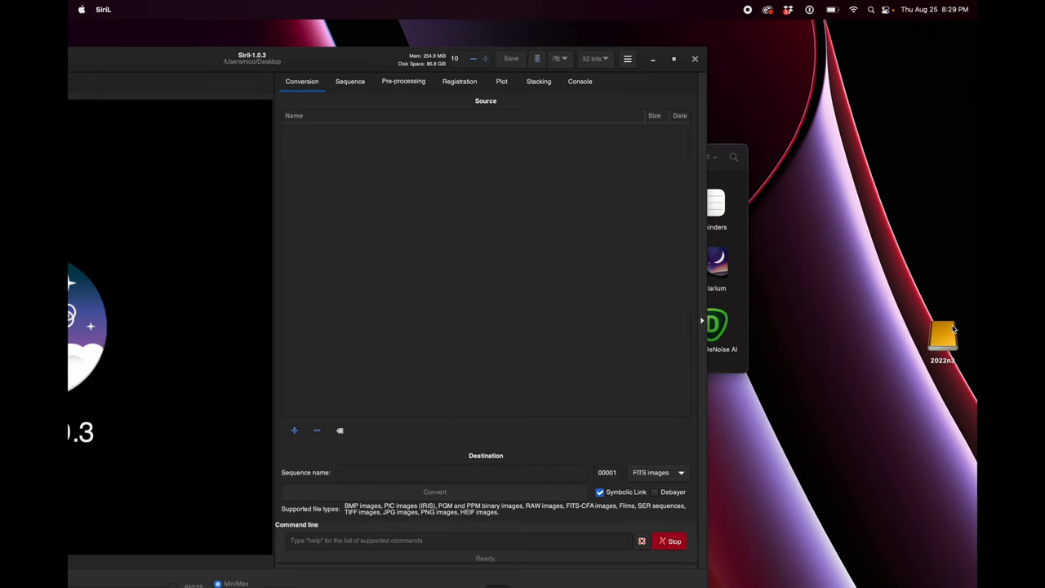
double_click(954, 332)
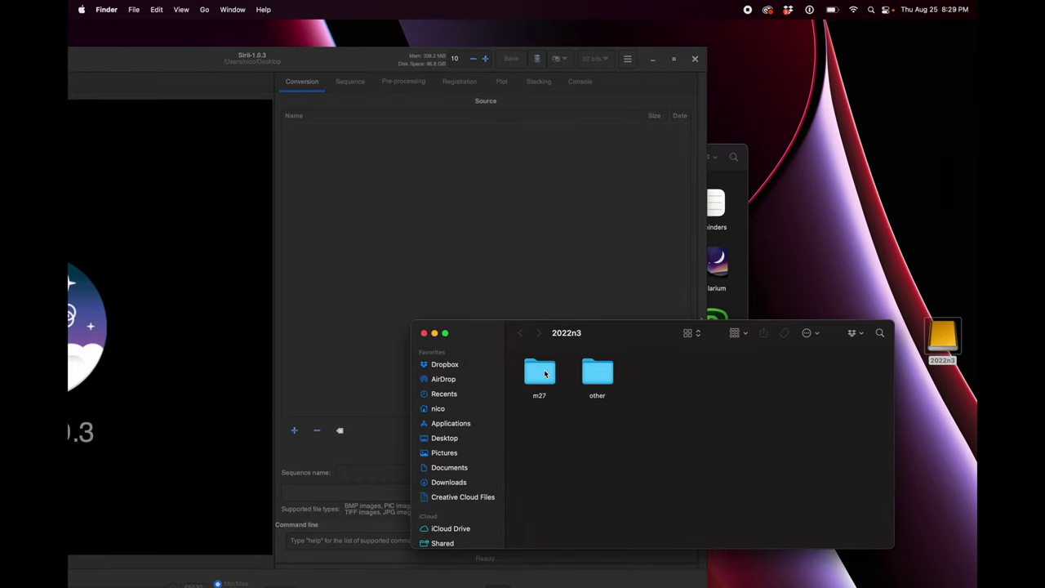
double_click(539, 375)
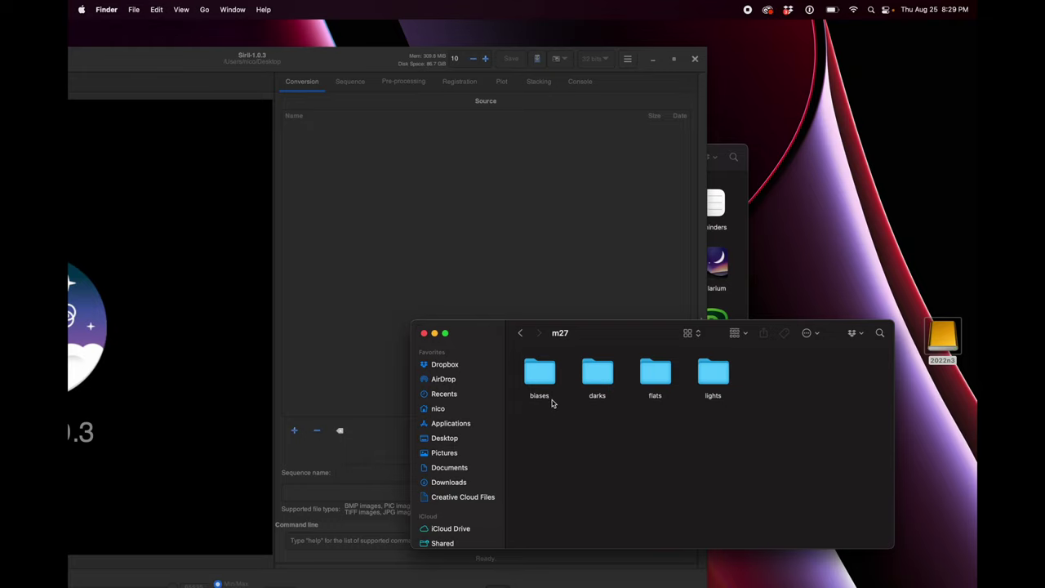
click(522, 333)
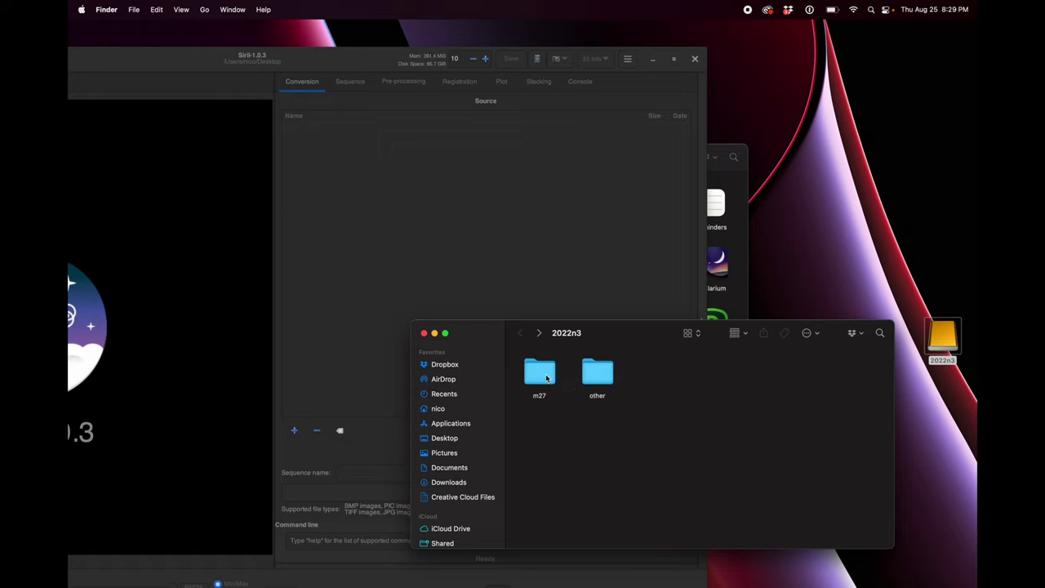
double_click(534, 377)
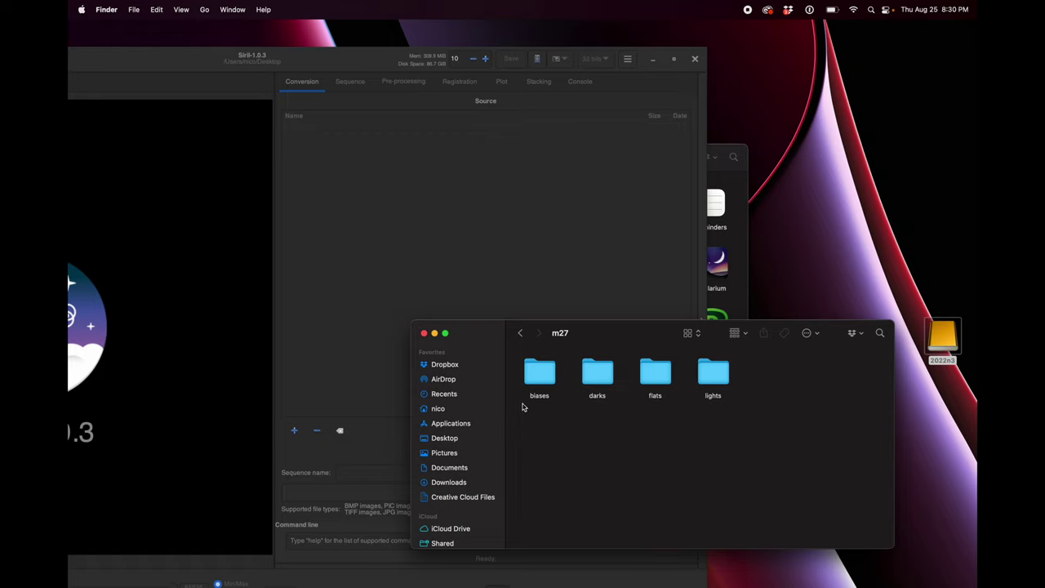
scroll(455, 398, down, 5)
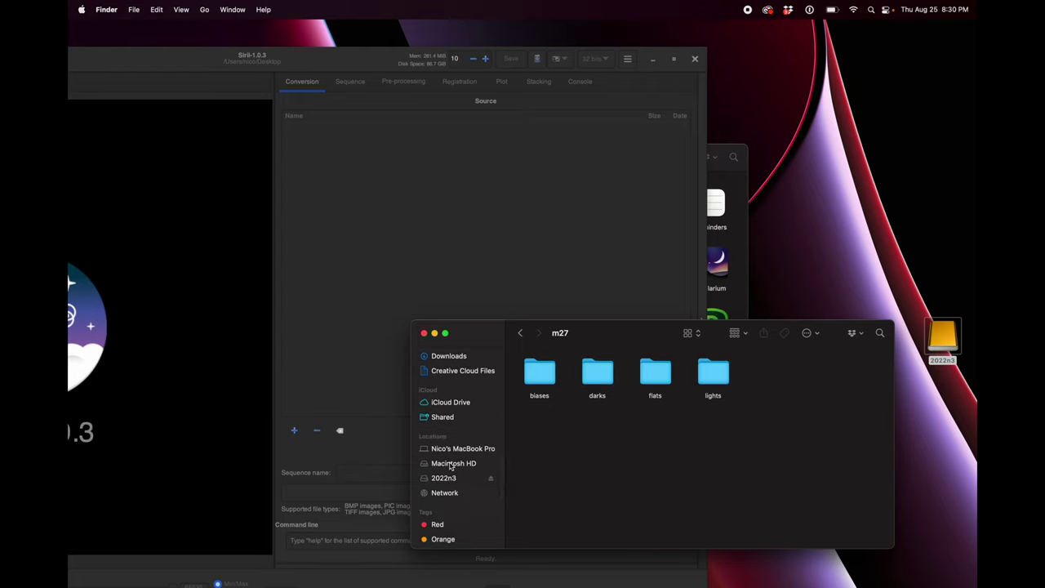
View the 2022n3 drive's Get Info details (2.78 TB free of 4 TB), then close it
click(445, 479)
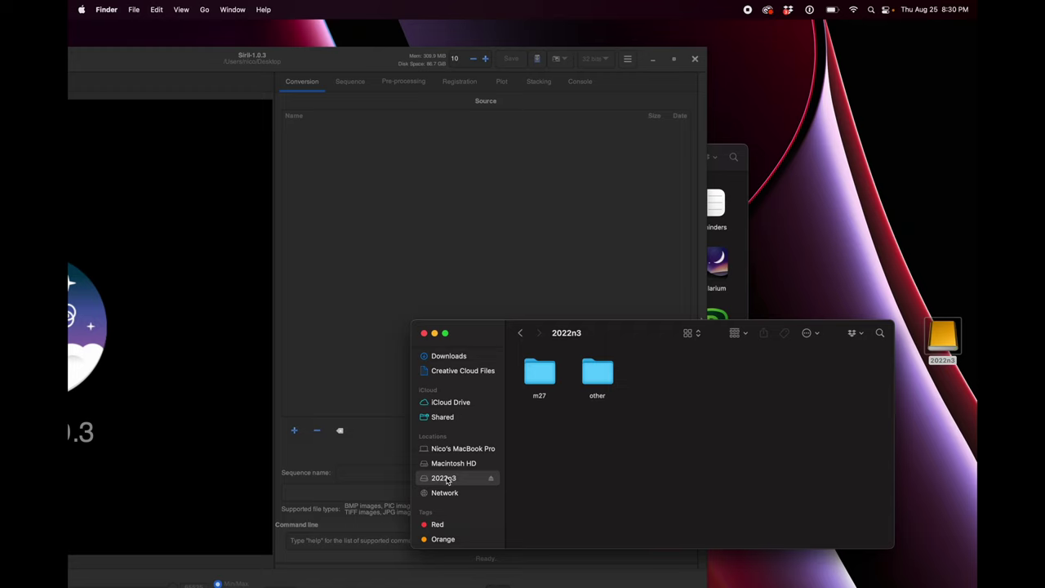
key(super+i)
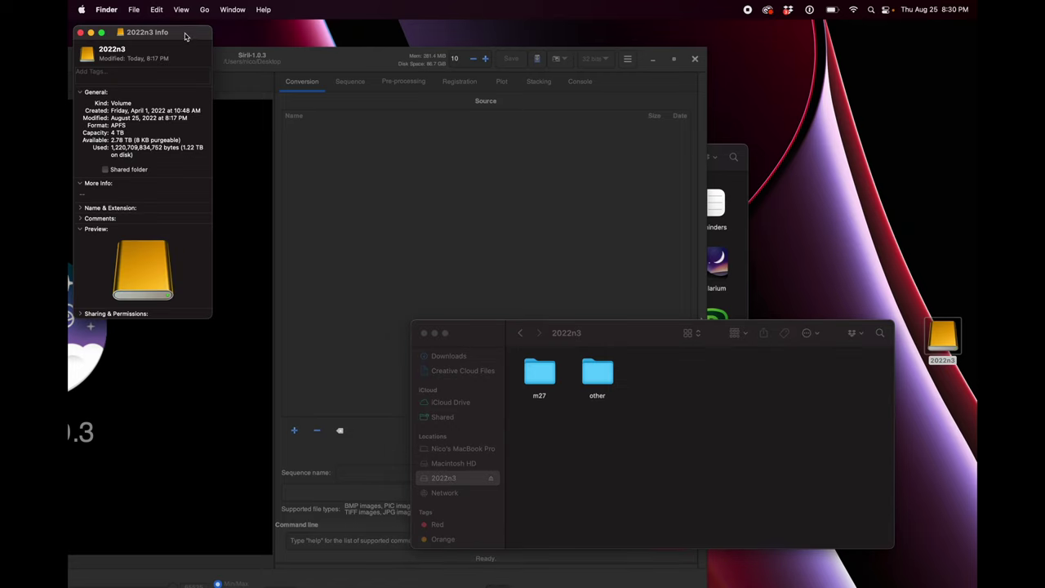
drag(185, 37, 560, 228)
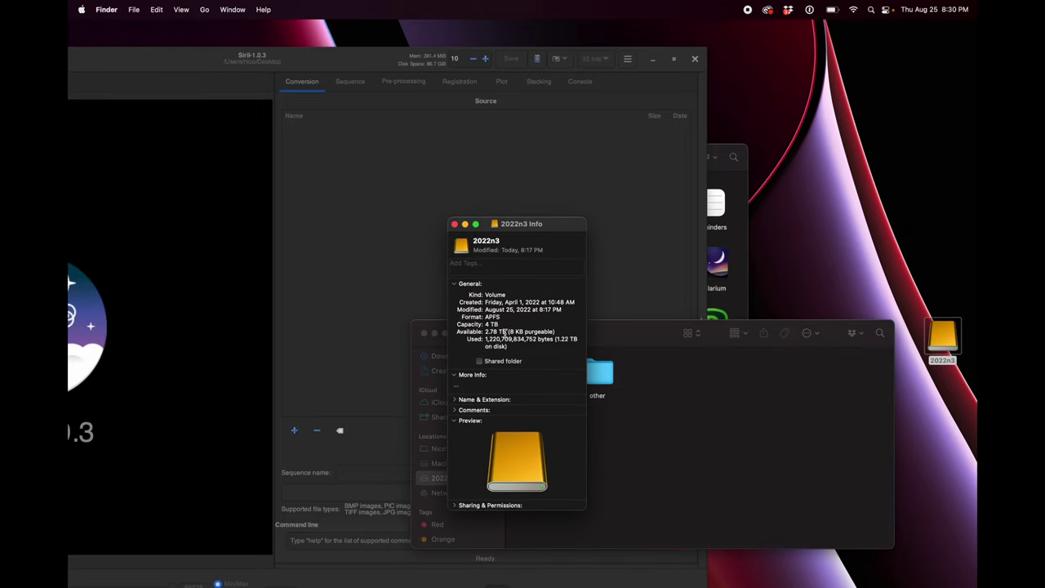
click(454, 224)
Close the 2022n3 Finder window and bring Siril 1.0.3 to the front, nudging it upward
click(423, 334)
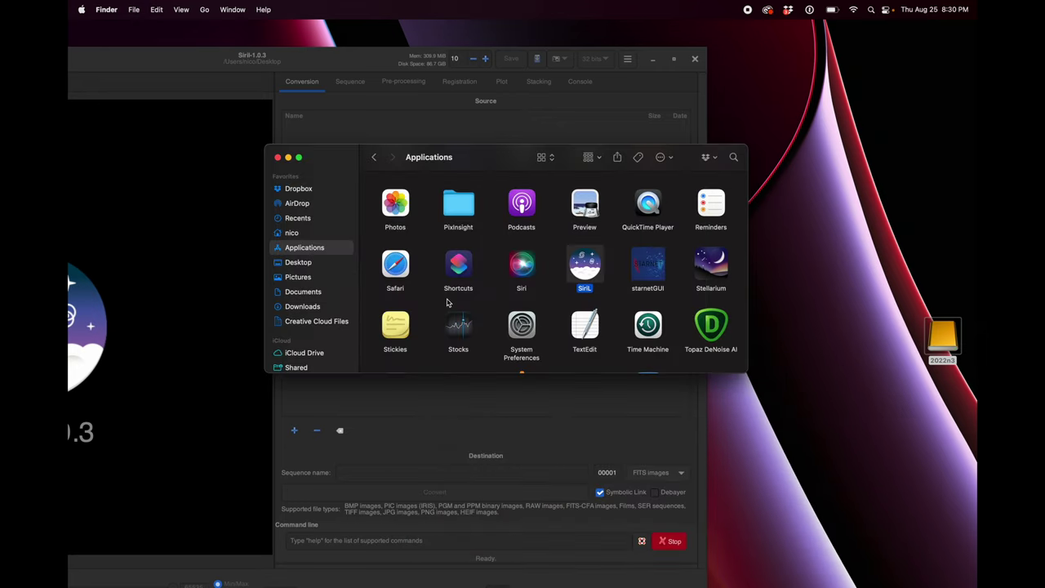
click(360, 66)
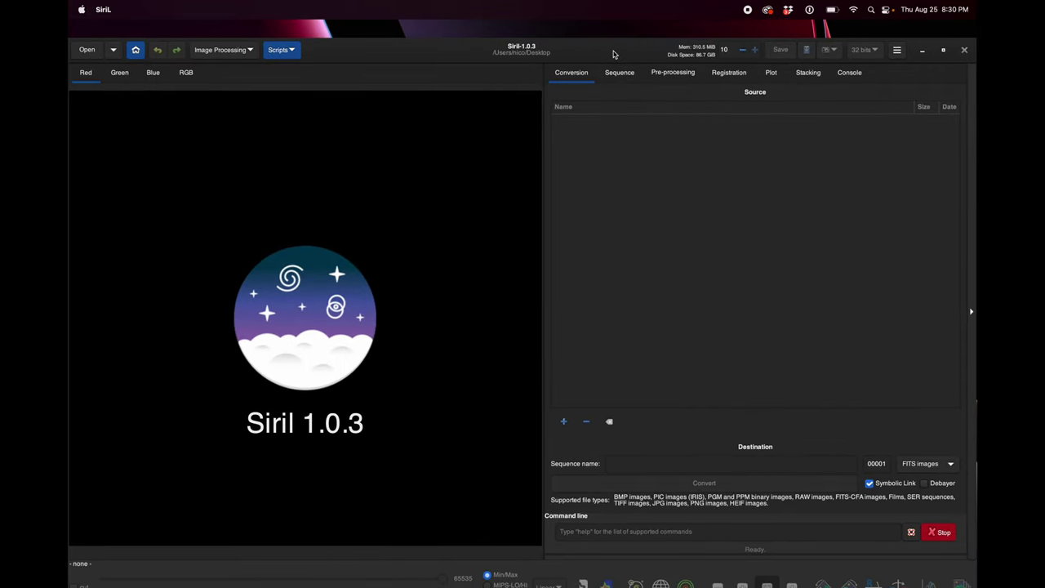
drag(614, 54, 615, 38)
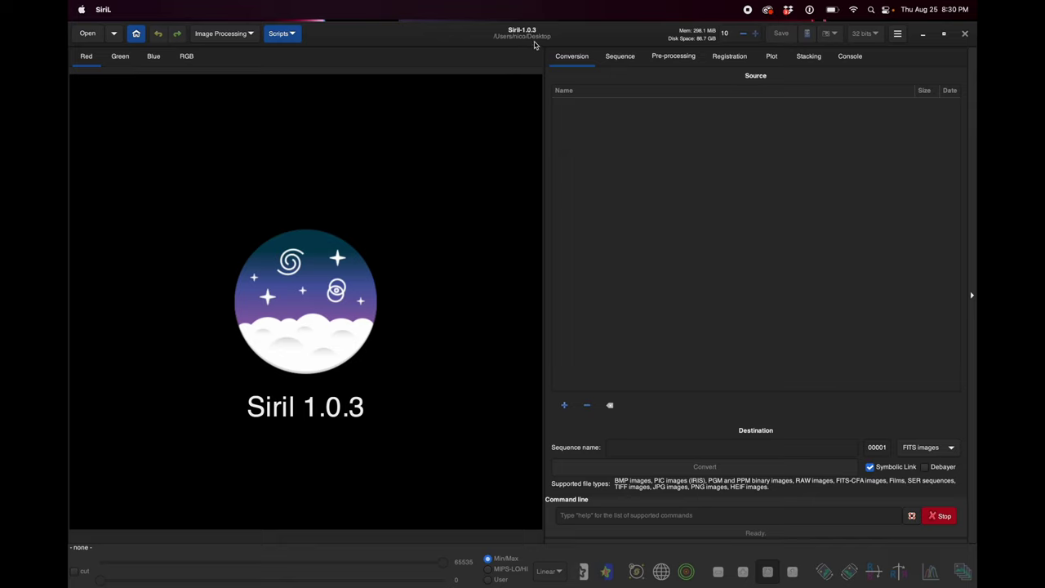
Set Siril's working directory to Volumes > 2022n3 > m27, allowing drive access, and show the Scripts menu
click(136, 33)
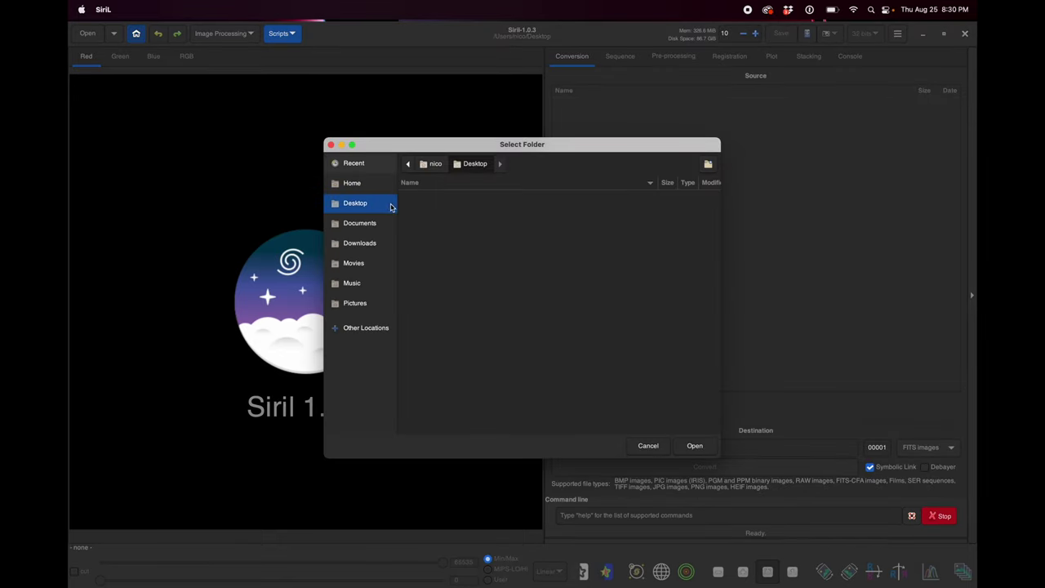
click(355, 332)
click(441, 186)
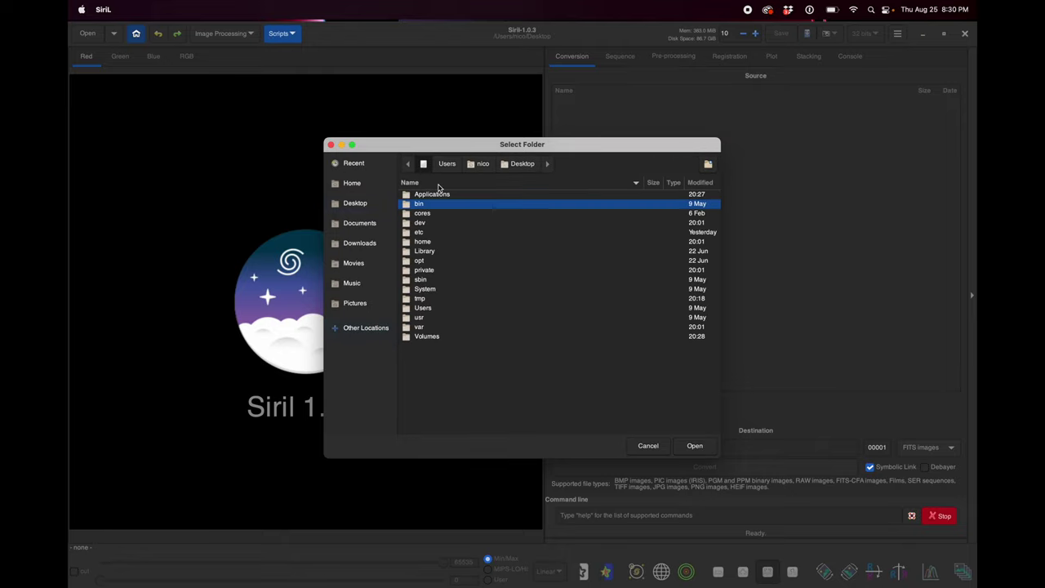
double_click(425, 337)
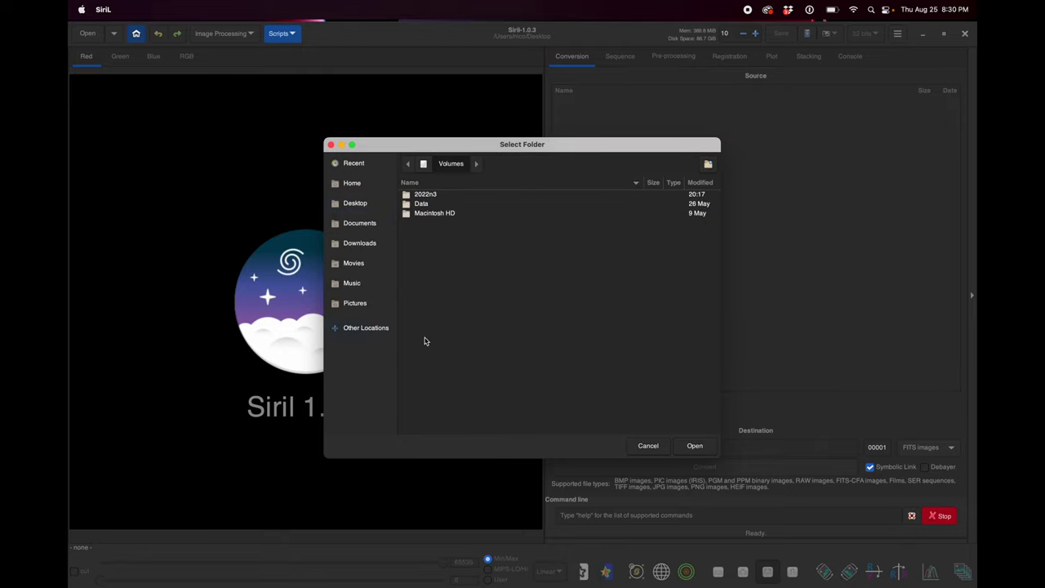
double_click(423, 196)
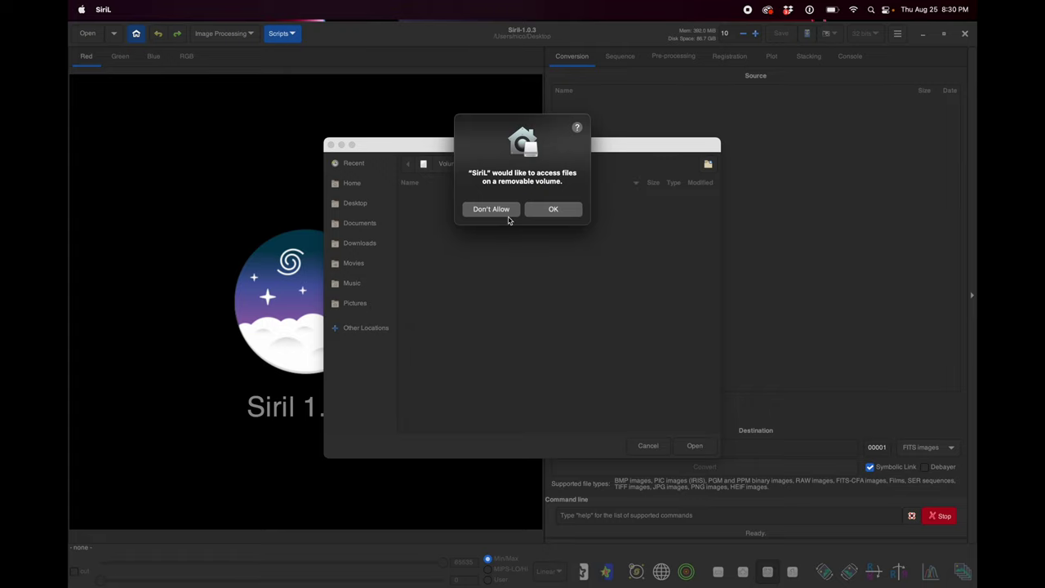
click(556, 211)
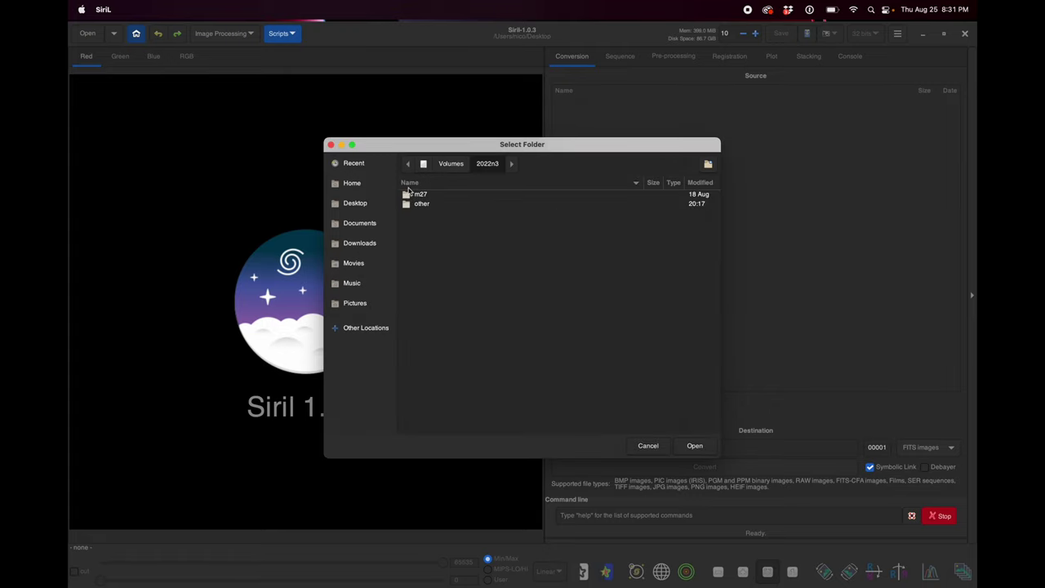
click(418, 196)
click(694, 445)
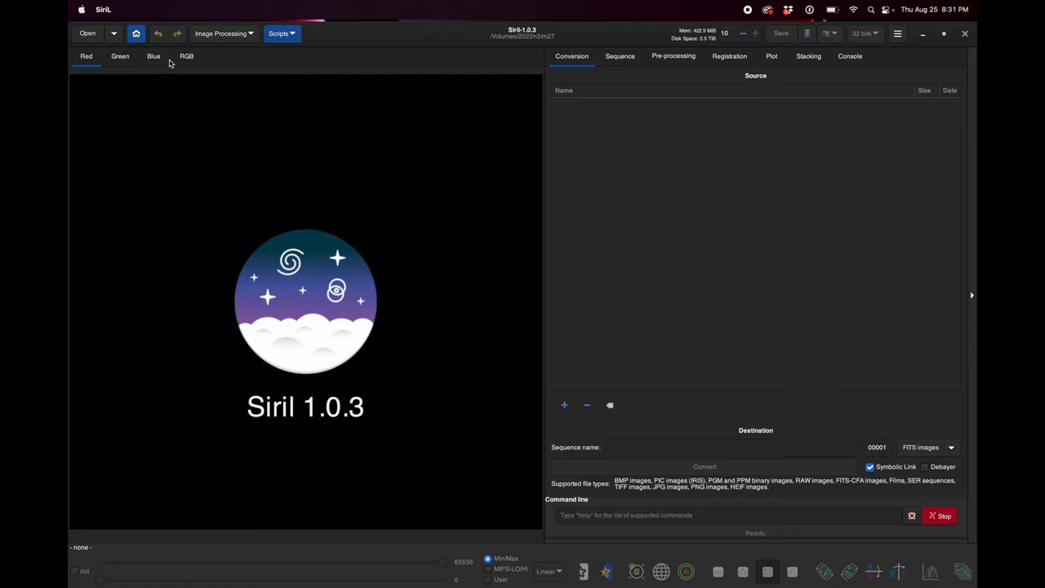
click(292, 35)
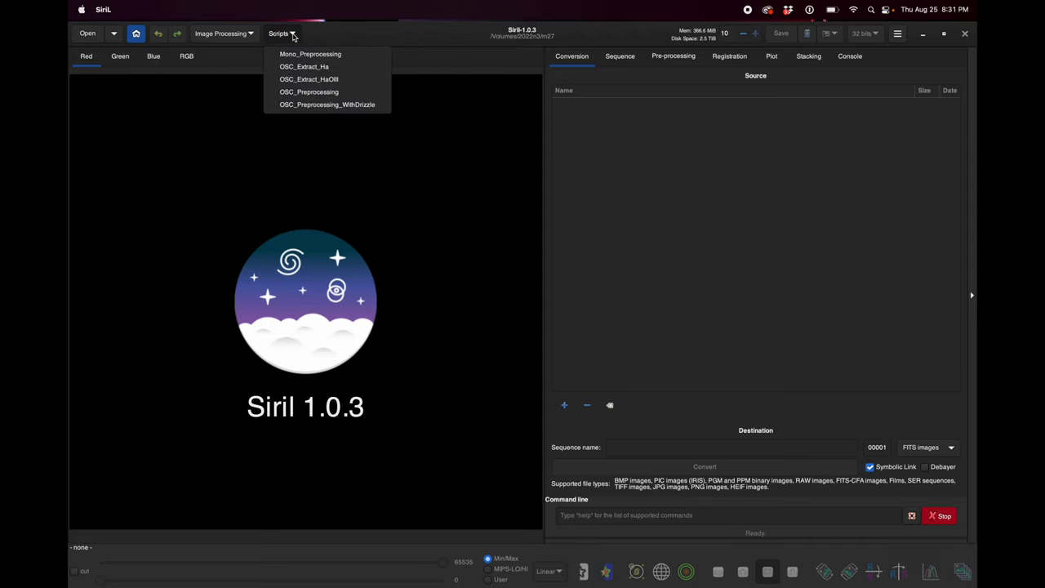
Choose the OSC_Preprocessing script from the Scripts menu
click(311, 94)
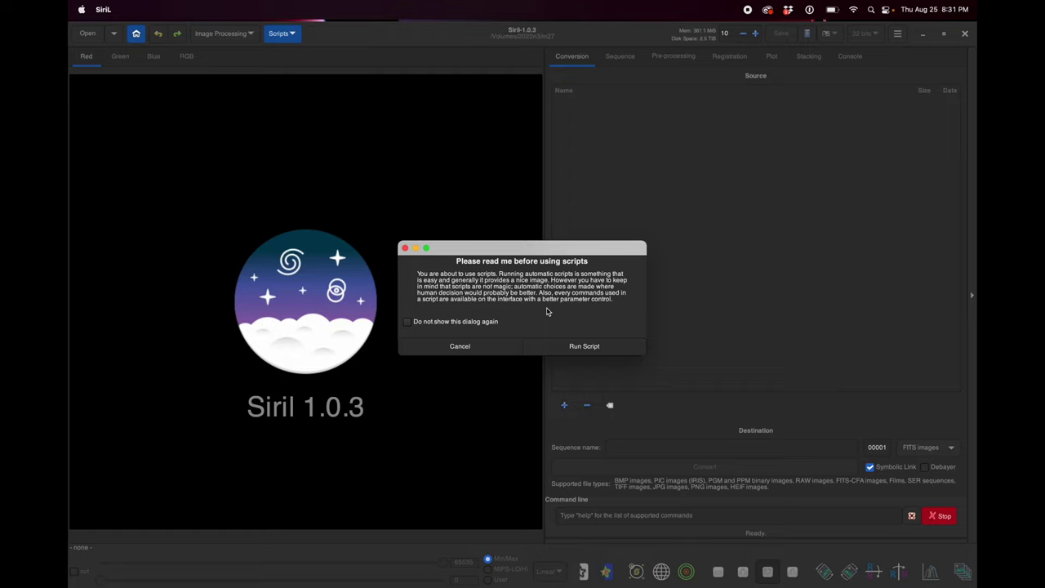
Confirm Run Script and let OSC_Preprocessing stack 564 images into result.fit
click(585, 347)
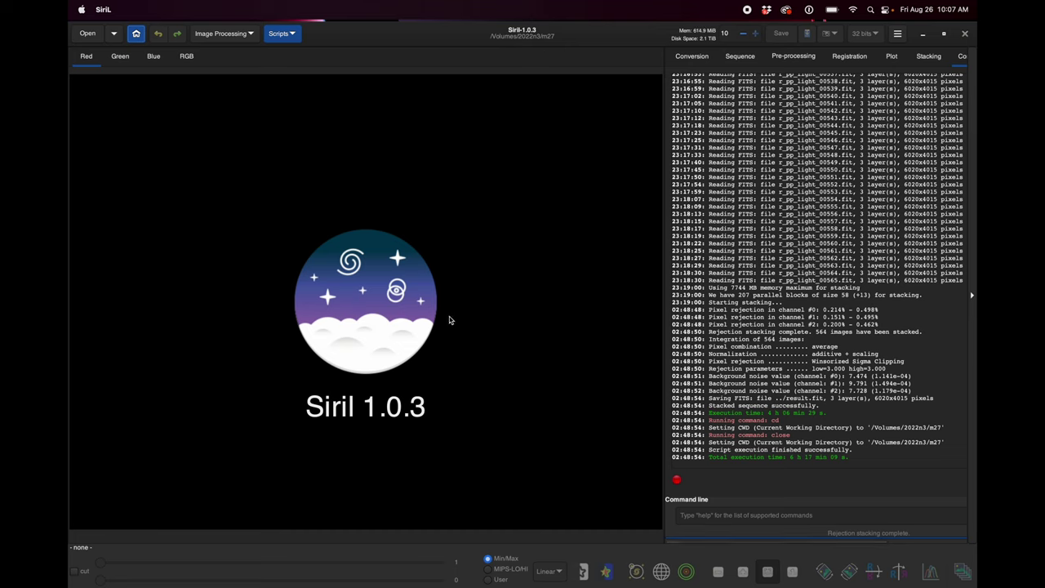
Open result.fit (6020x4015, 3 layers) from the m27 folder
click(88, 34)
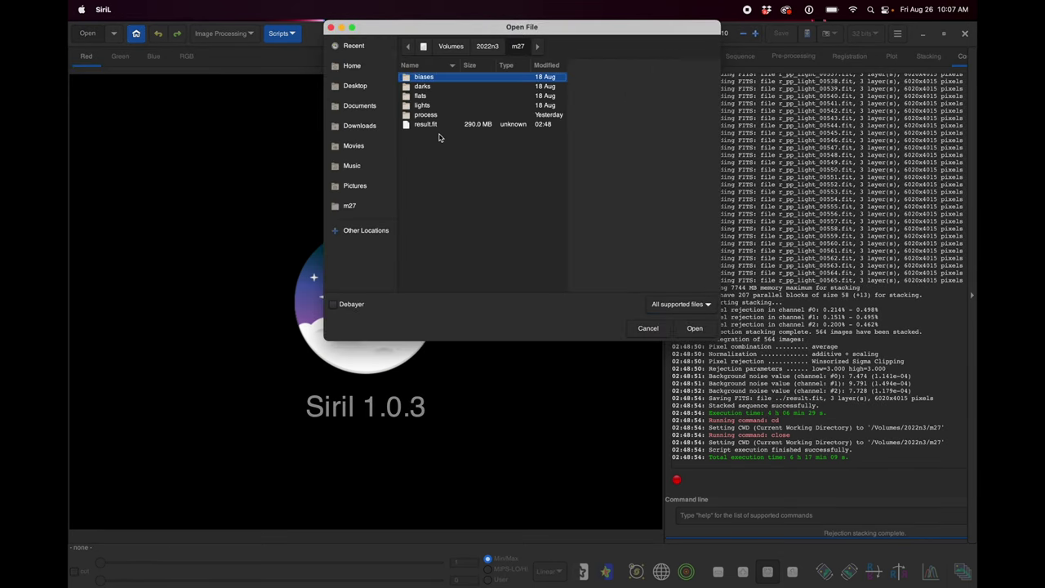
drag(429, 128, 446, 135)
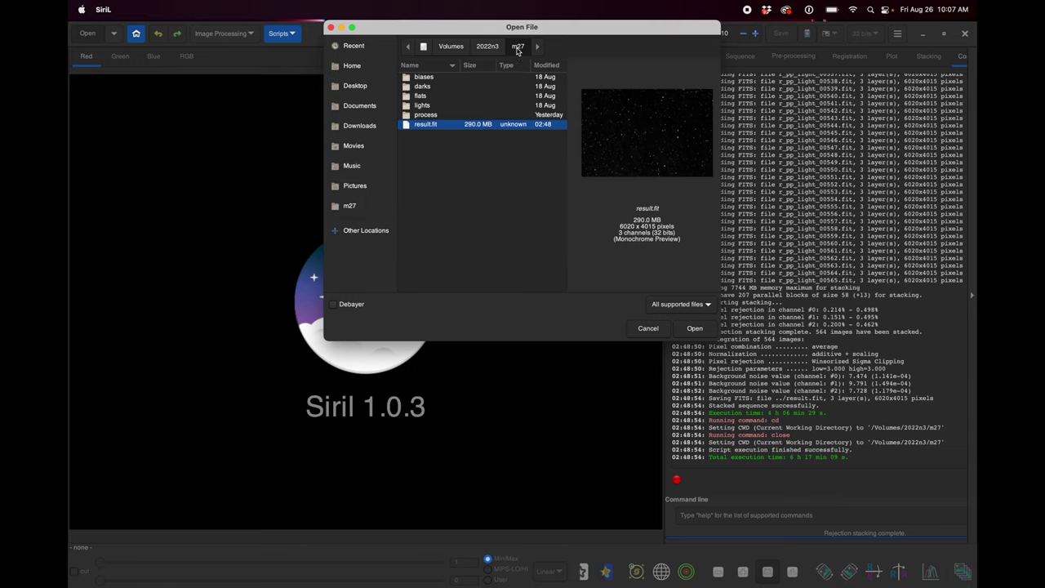
click(695, 330)
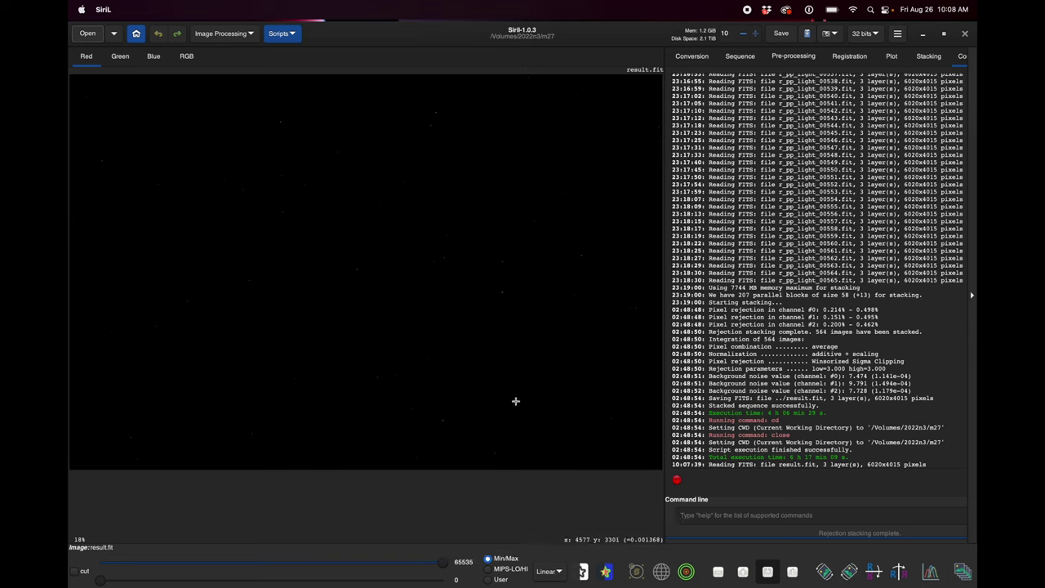
Switch result.fit's display from Linear to AutoStretch and check the green, blue and RGB views
click(552, 571)
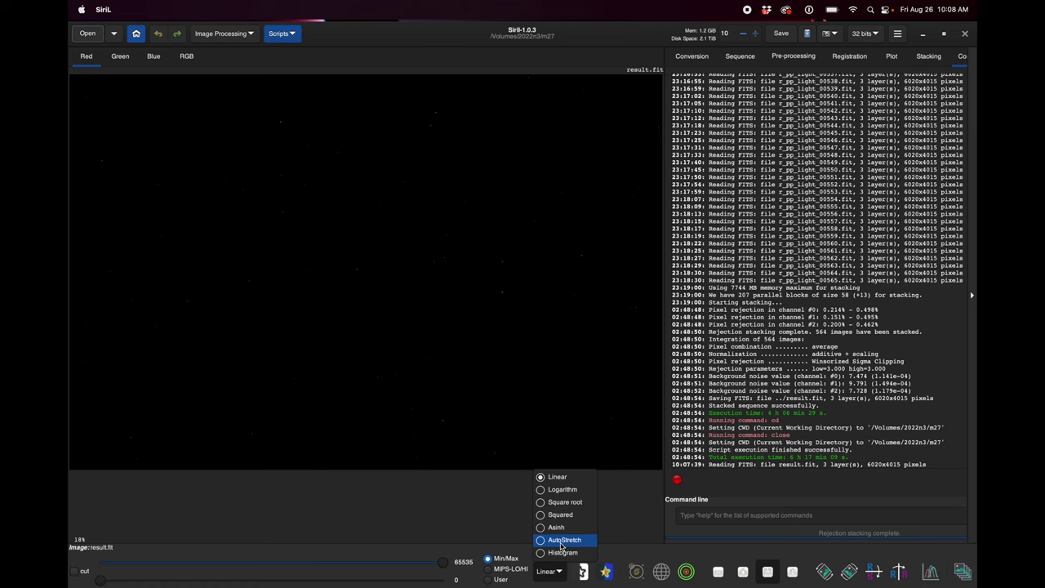
click(561, 542)
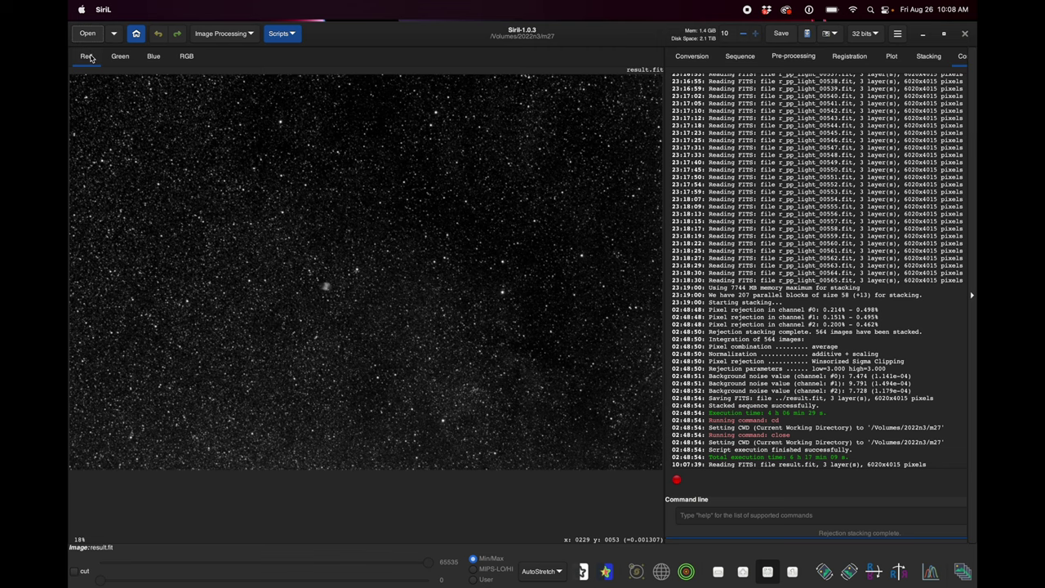
click(118, 57)
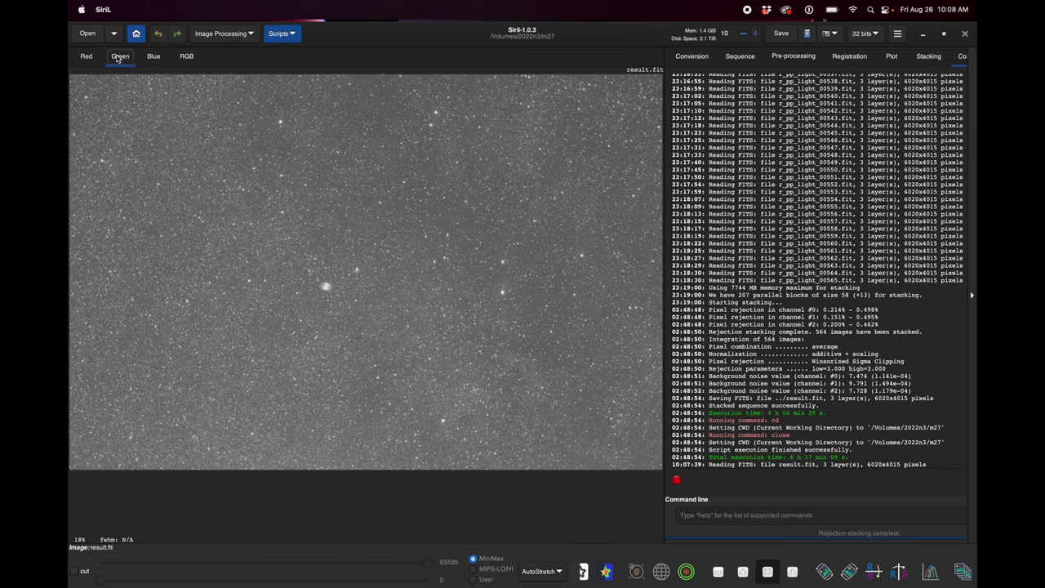
click(152, 57)
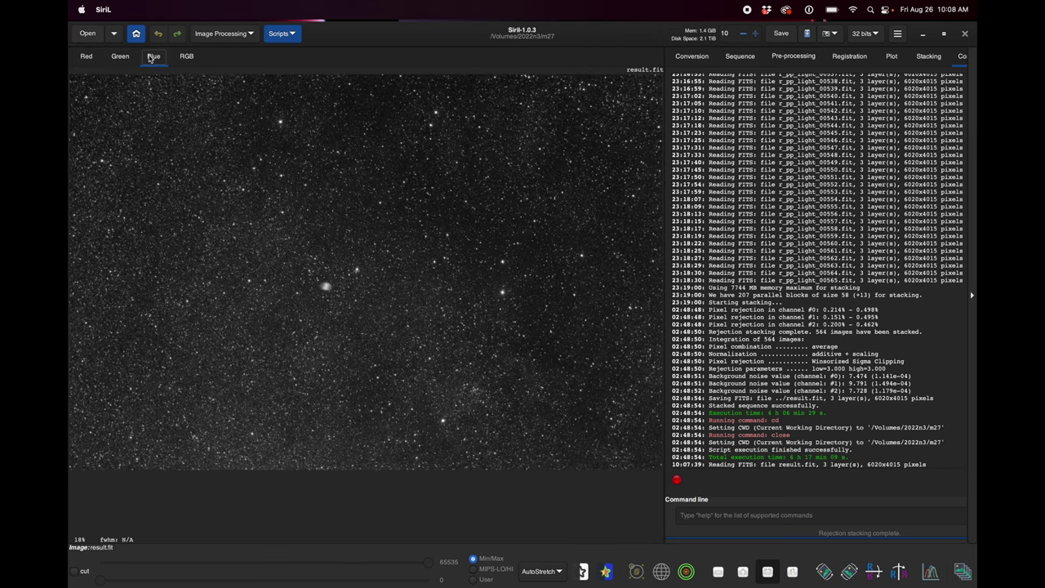
click(182, 58)
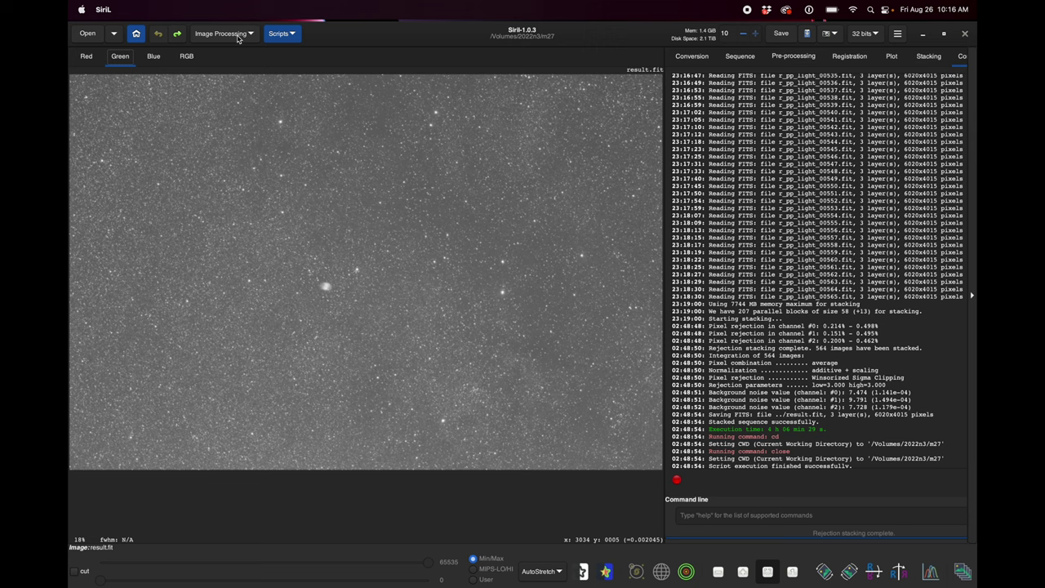
Open Background Extraction (RBF, 20 samples per line, Division) and move its dialog aside
click(223, 33)
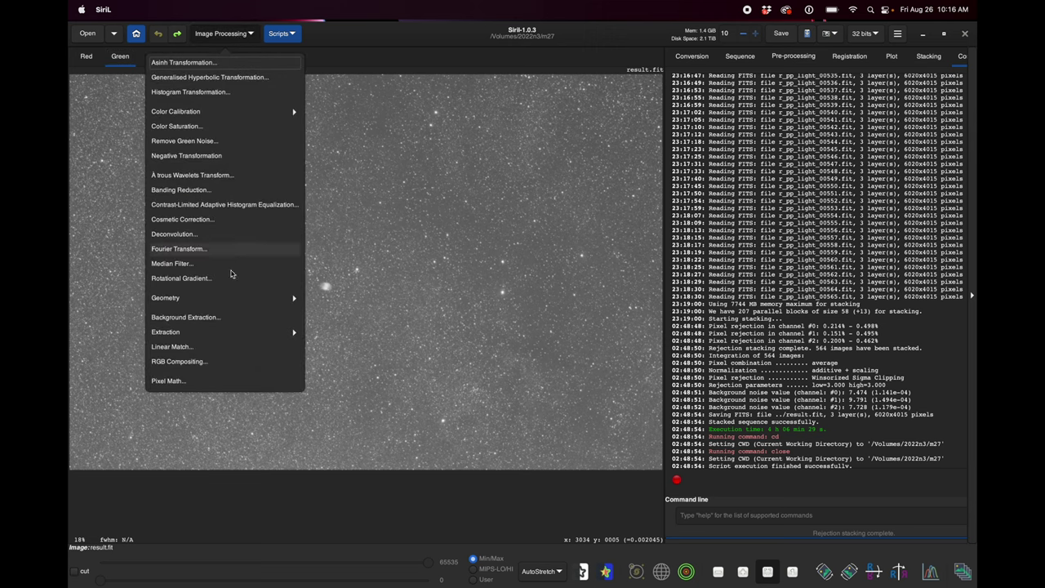
click(215, 320)
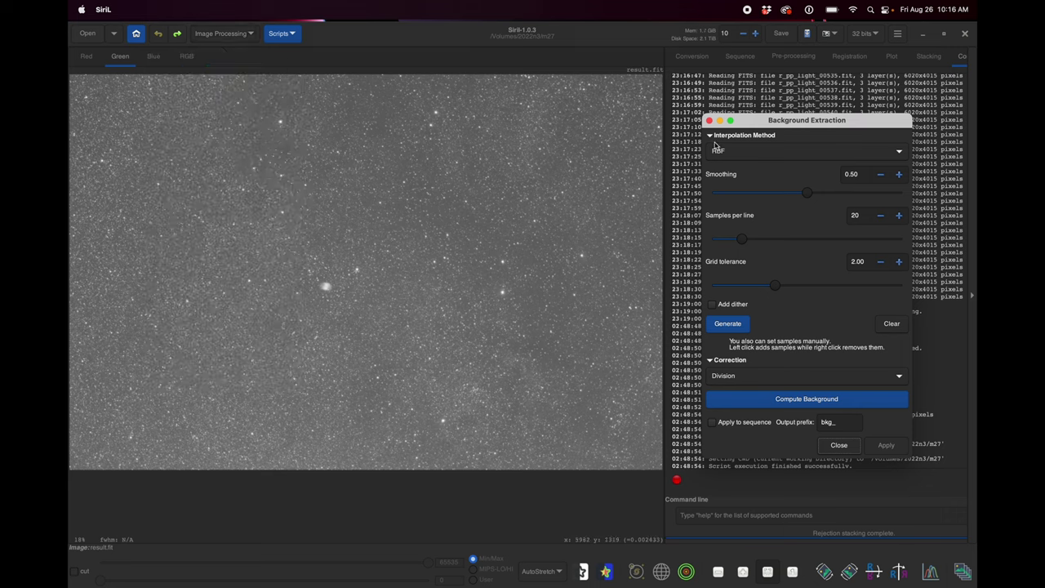
drag(755, 123, 694, 186)
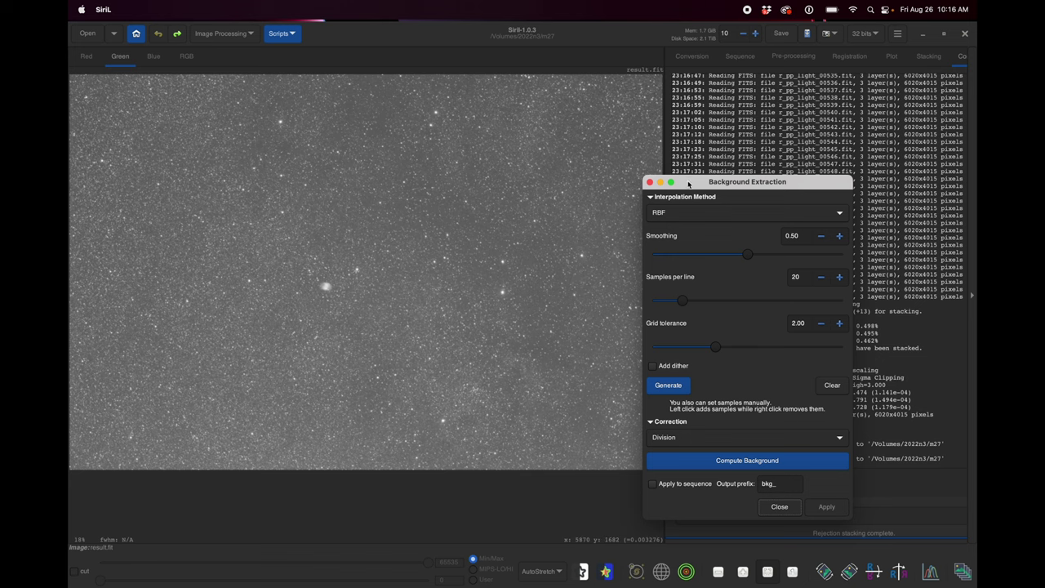
drag(690, 184, 718, 104)
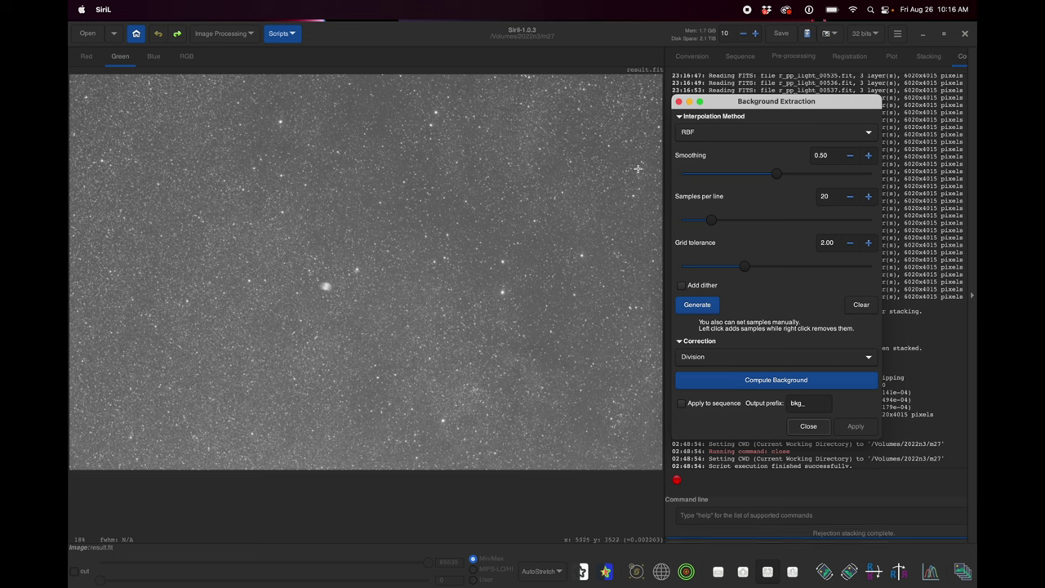
Place nine sky samples around the edges and centre, then compute the RBF background
click(633, 130)
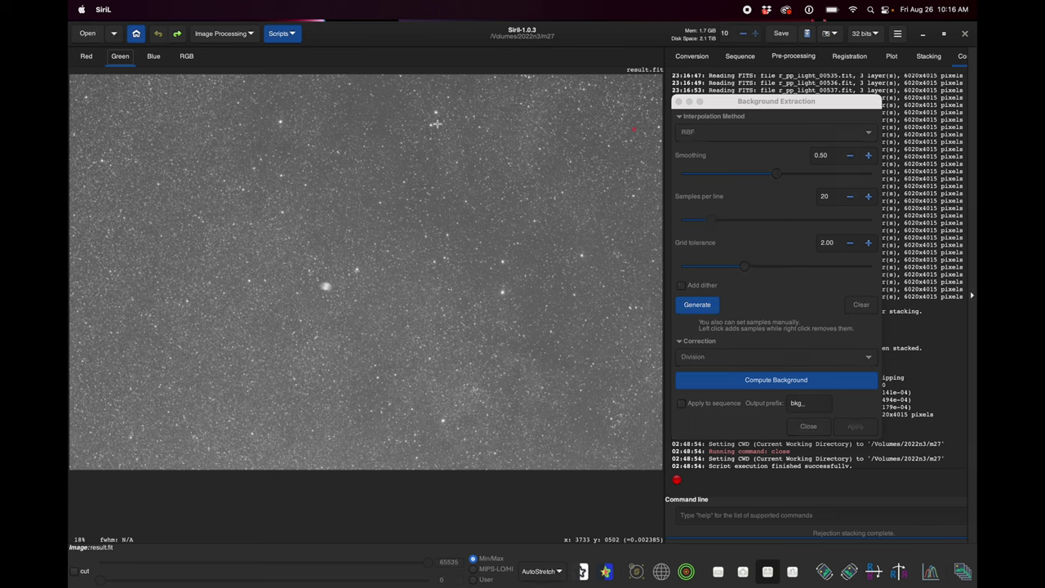
click(360, 102)
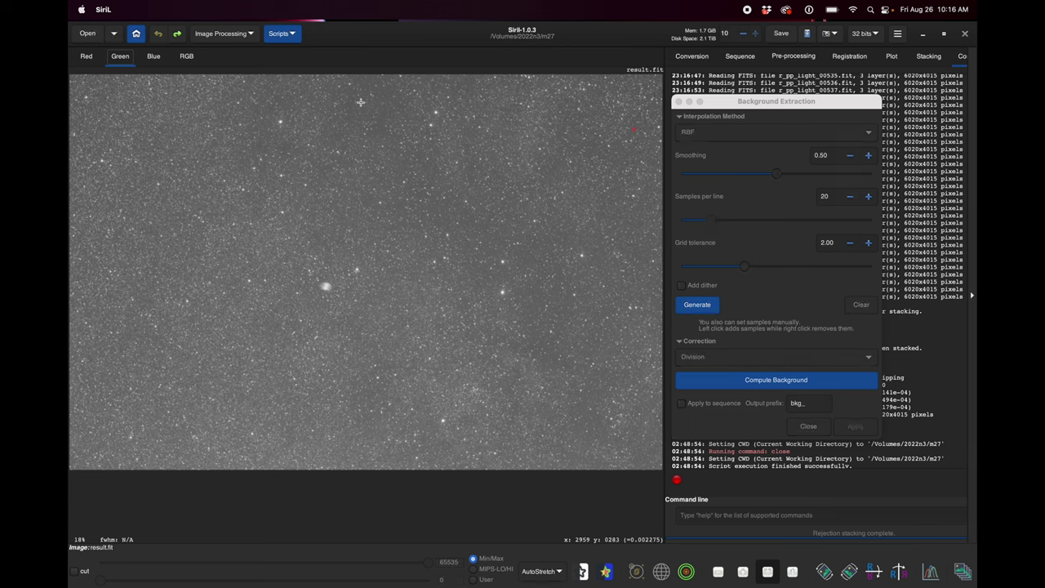
click(102, 129)
click(89, 315)
click(96, 449)
click(366, 458)
click(655, 280)
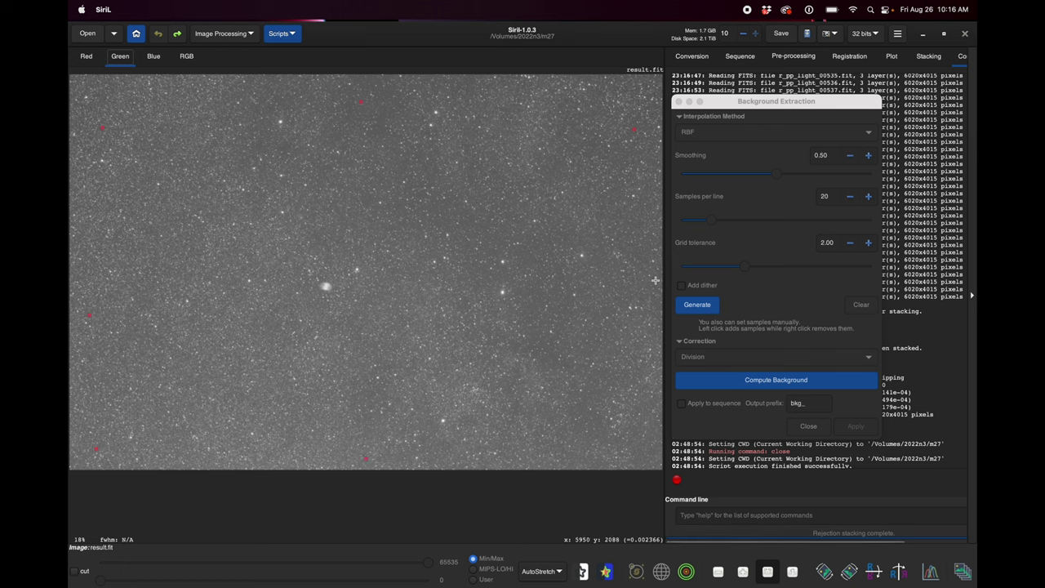
click(643, 453)
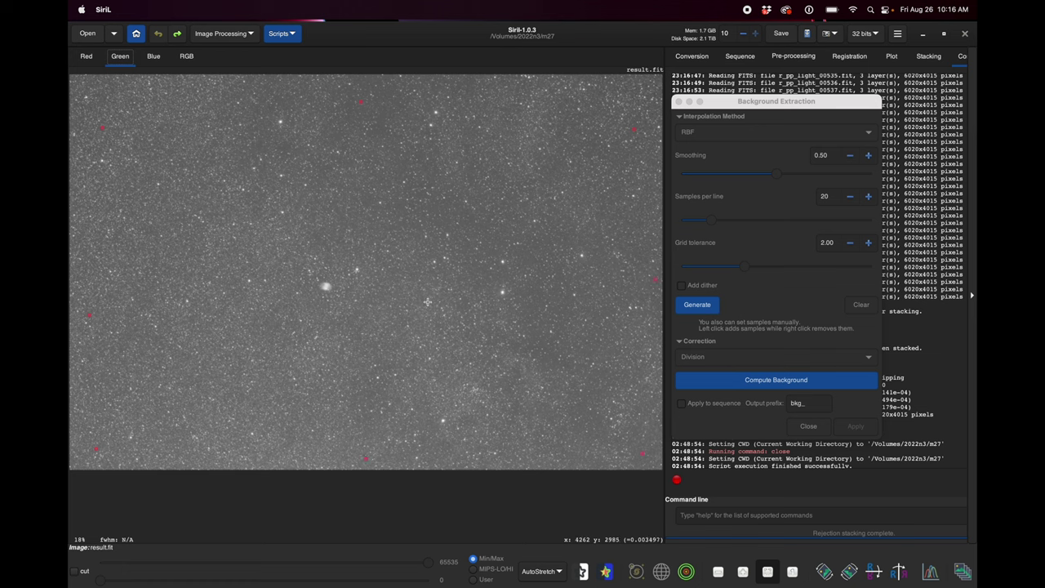
click(368, 299)
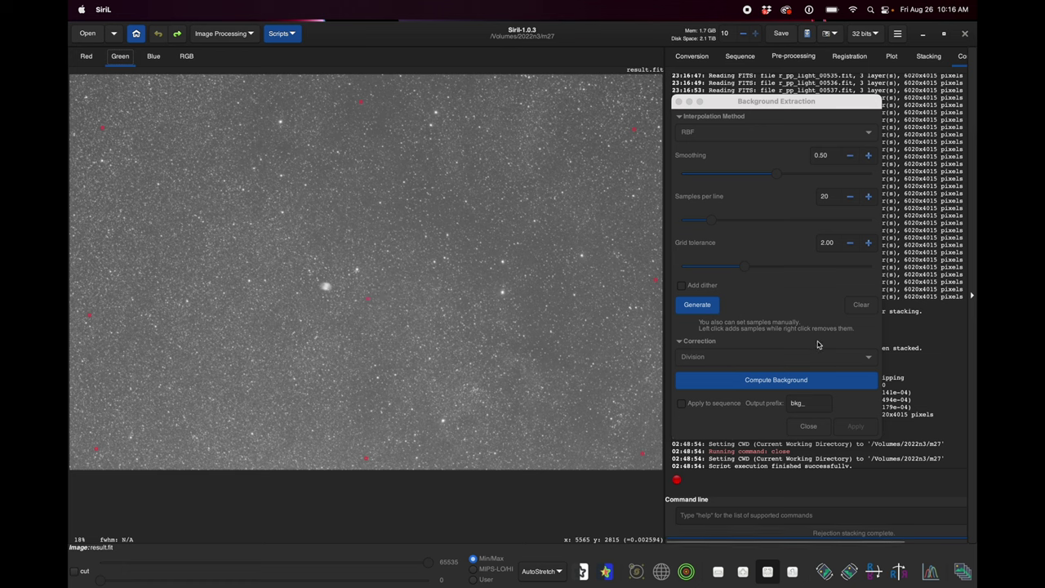
click(776, 387)
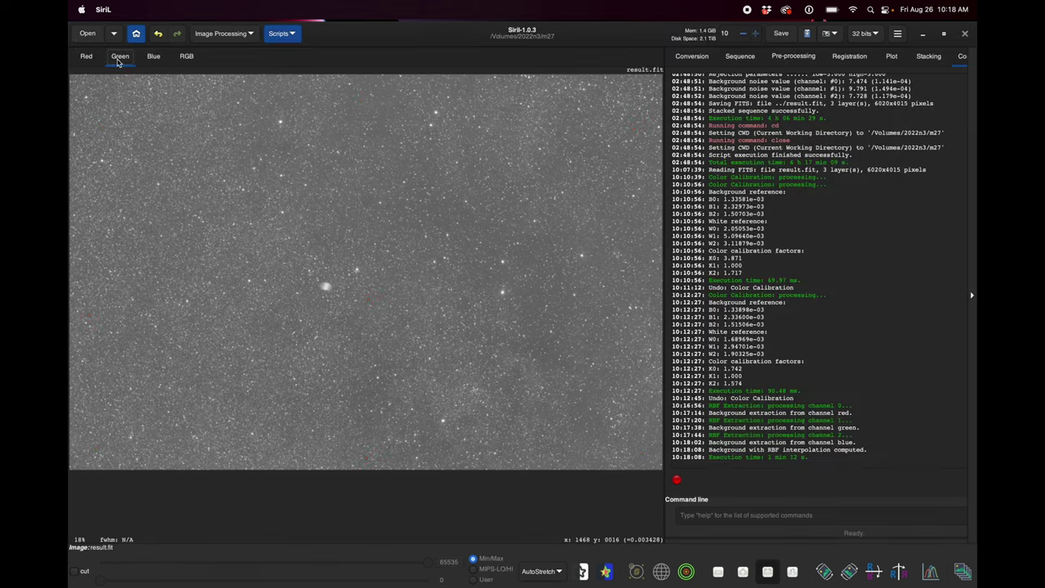
Run Photometric Color Calibration on M27 with NOMAD, yielding factors 1.255, 0.688, 1.000
click(220, 37)
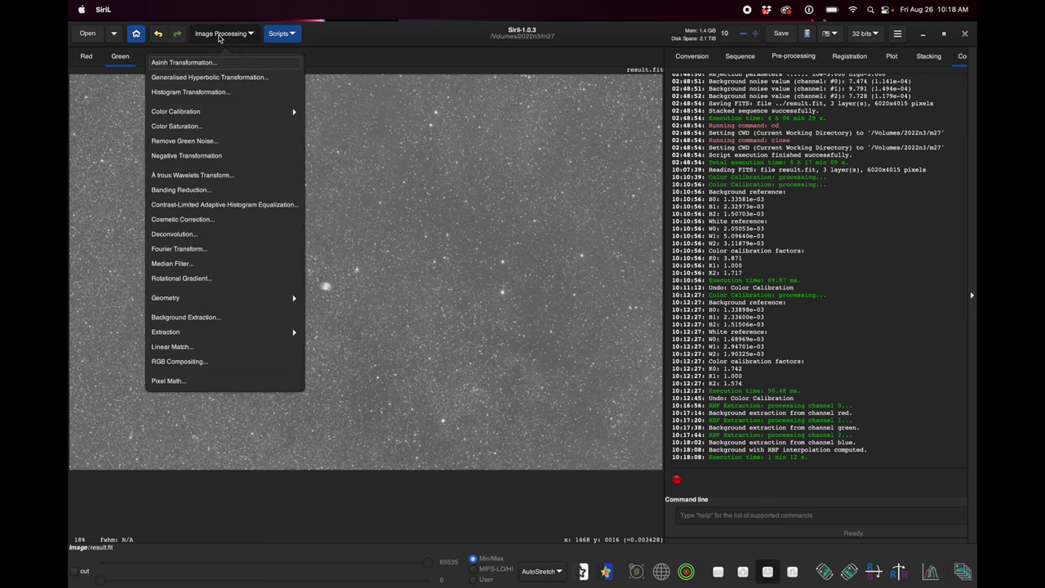
click(217, 114)
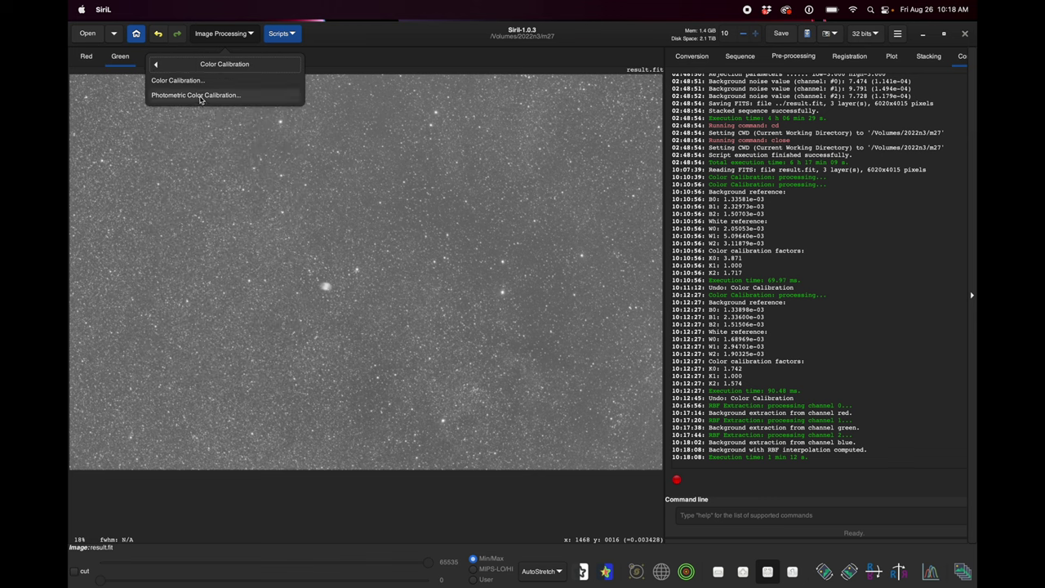
click(200, 97)
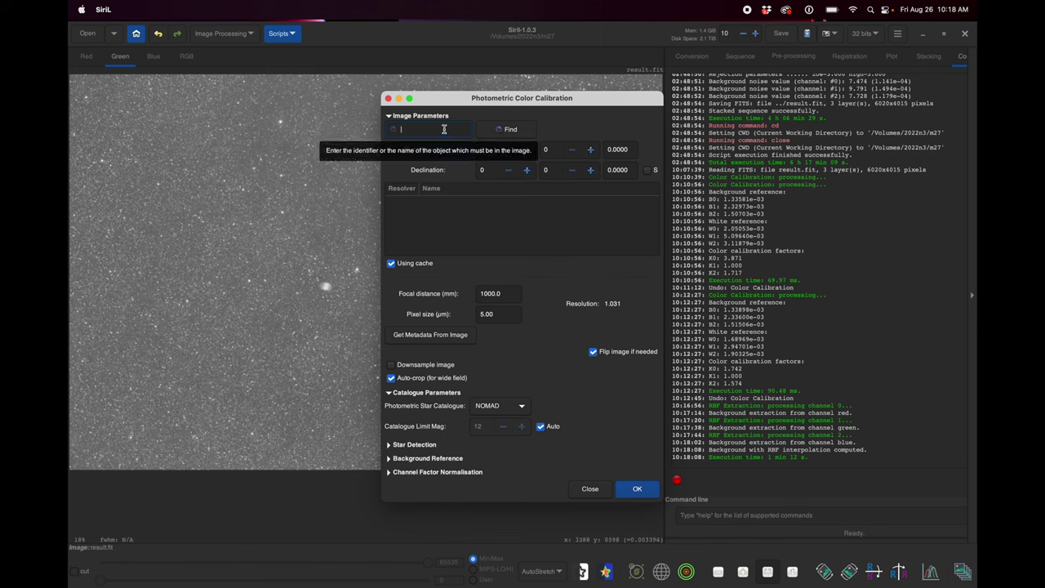
text(m)
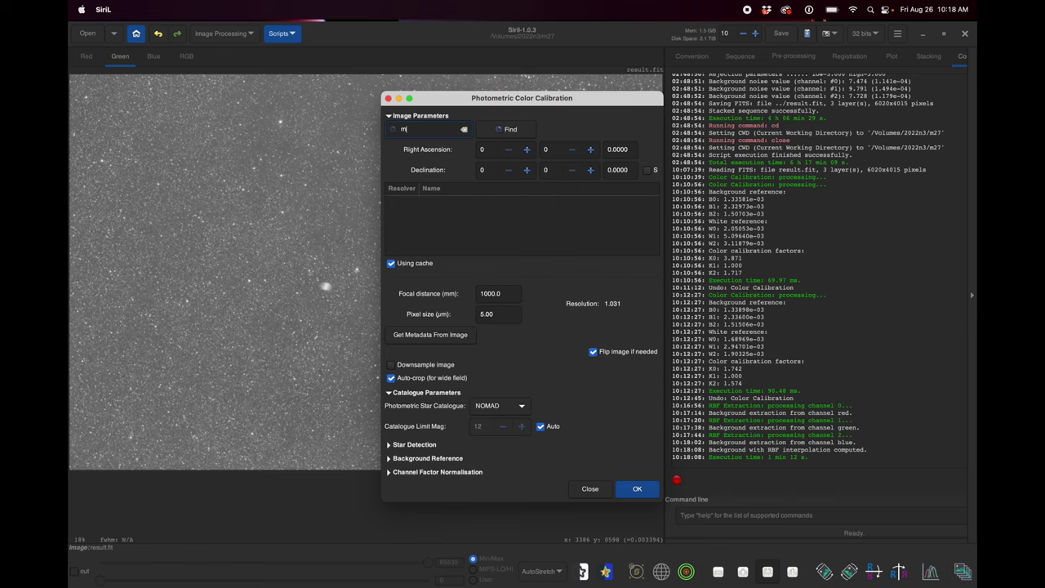
text(27)
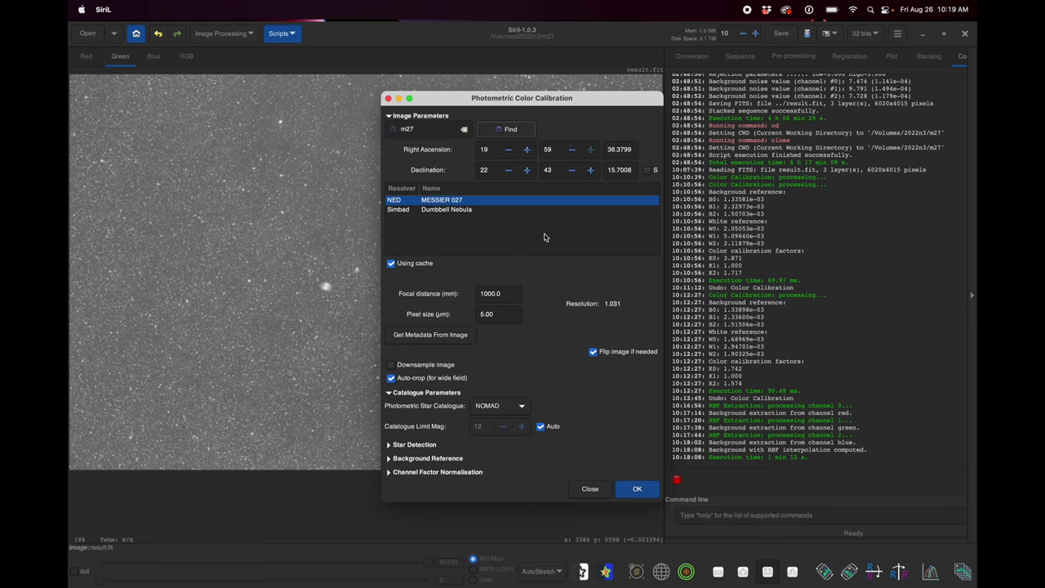
mouse_move(594, 205)
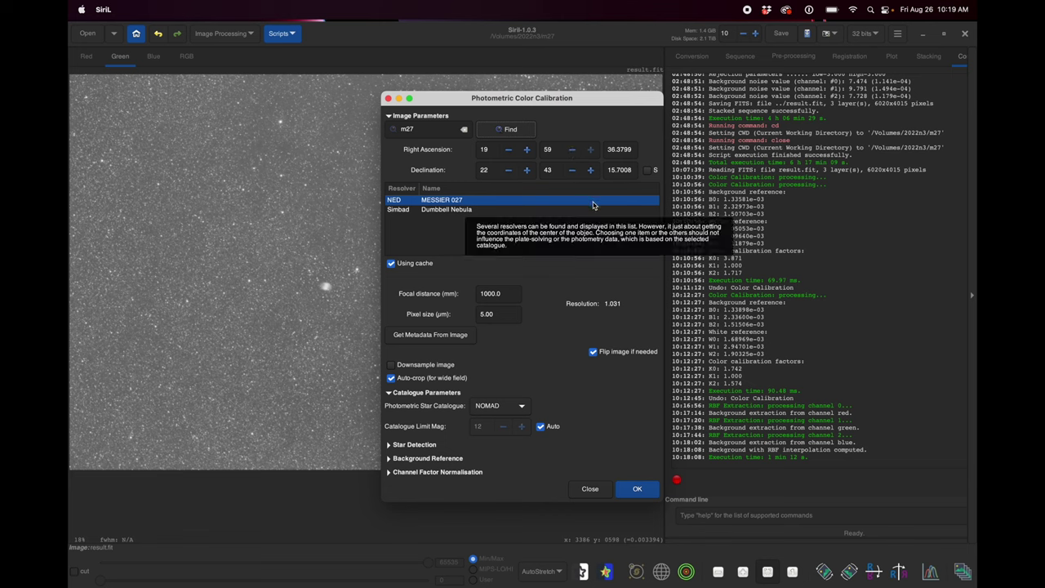
click(446, 336)
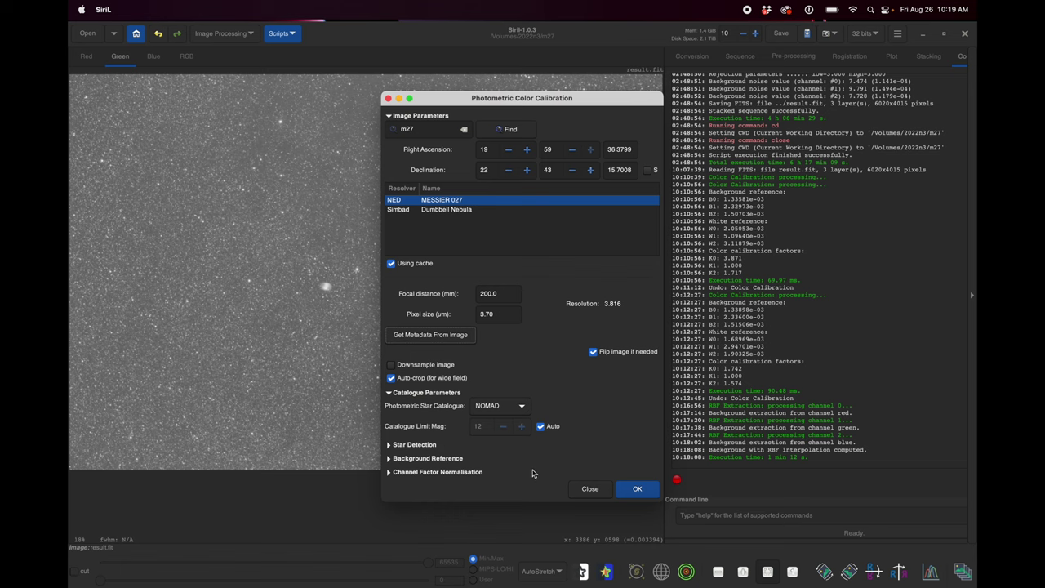
click(637, 488)
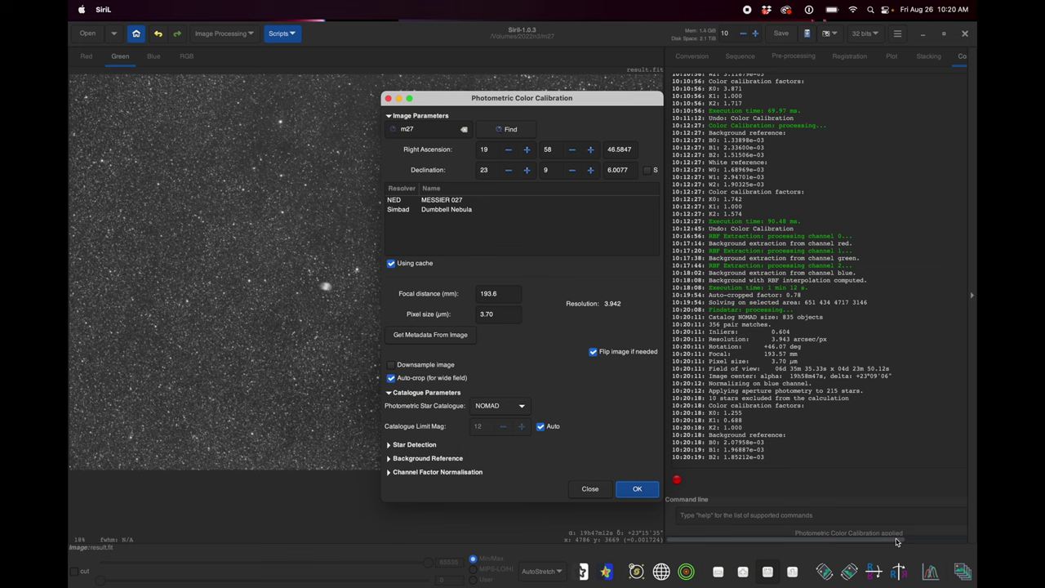
Close the calibration settings and show the calibrated image on the RGB tab
click(588, 490)
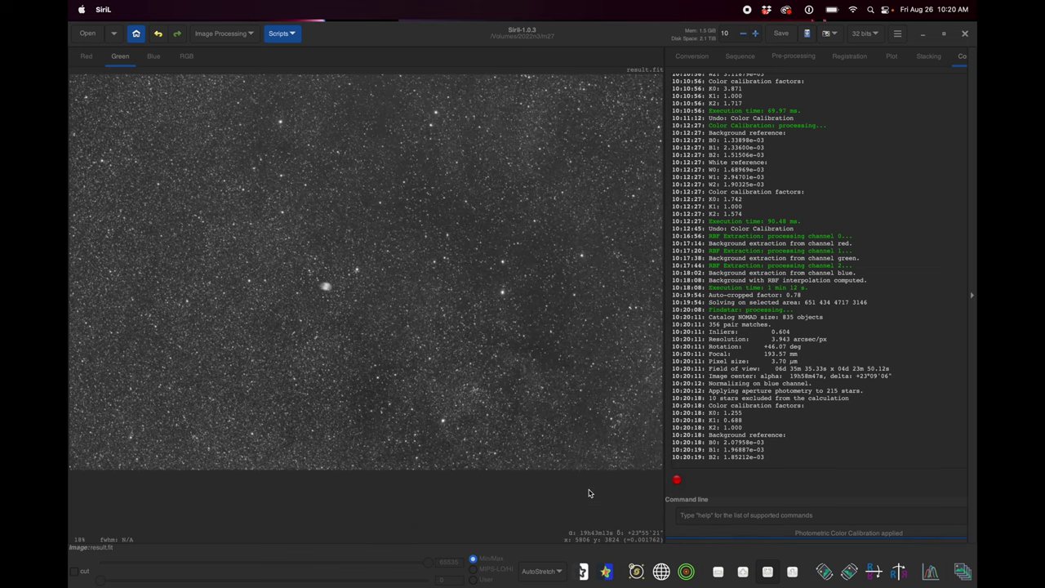
click(188, 58)
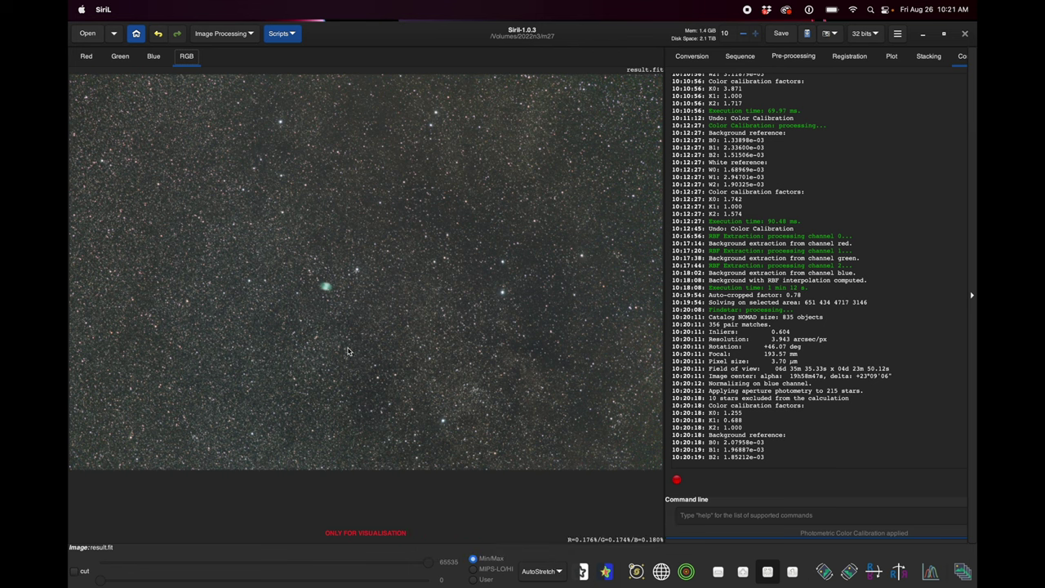
Set the display mode back to Linear and bring up the Image Processing menu
click(551, 571)
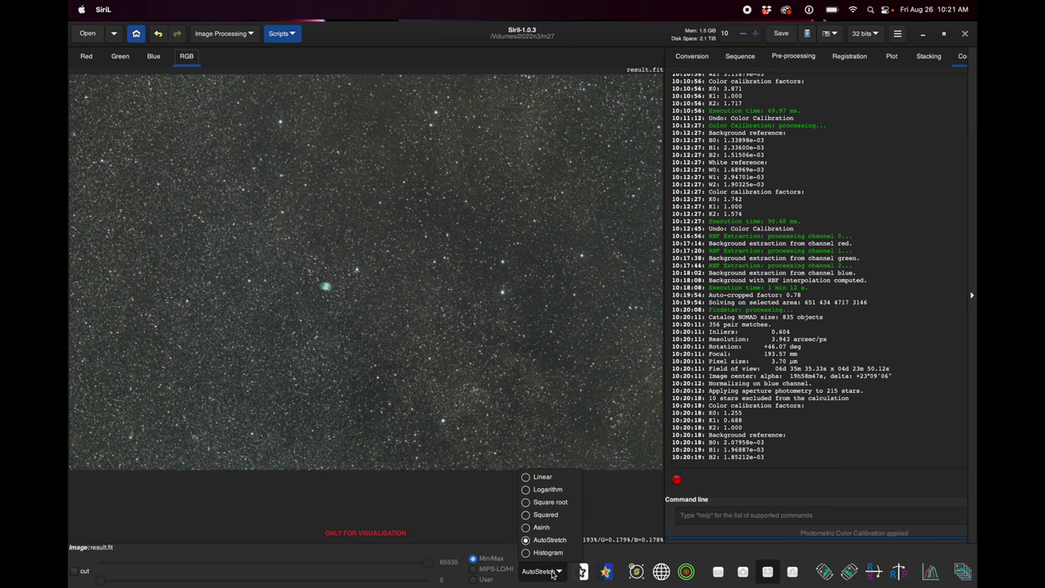
click(544, 478)
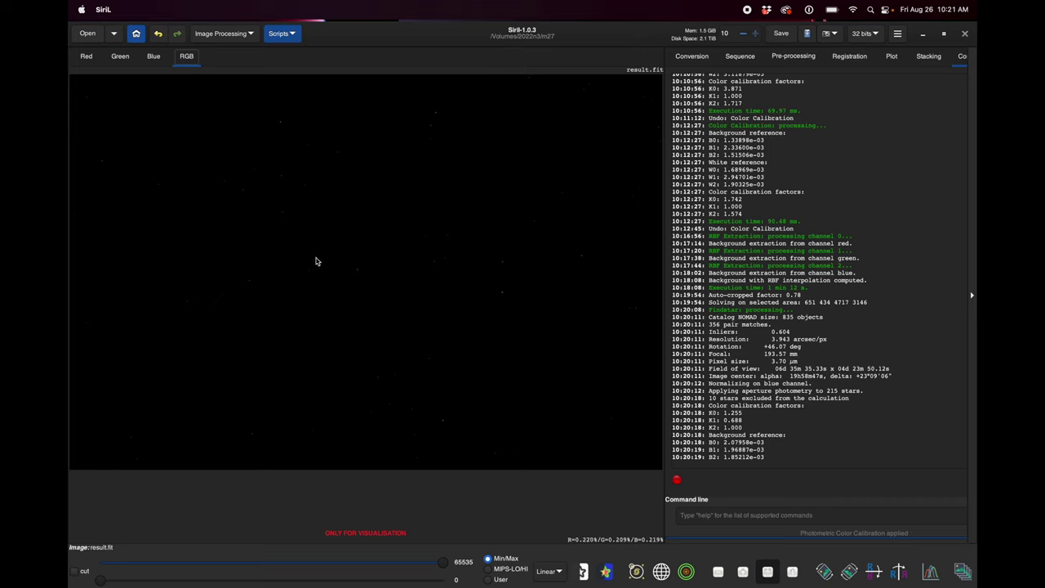
click(240, 37)
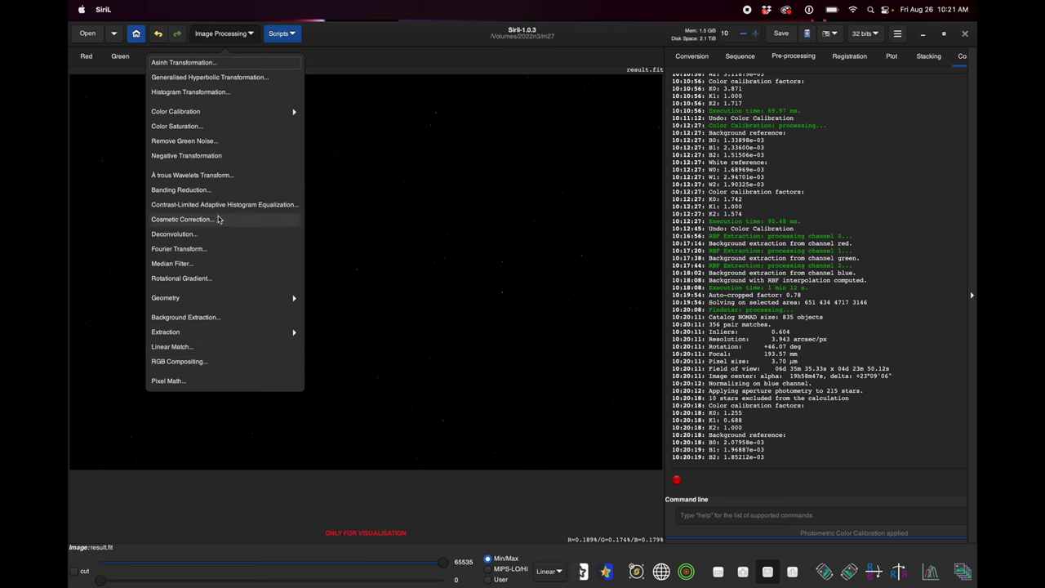
In Histogram Transformation, discard the auto-stretch preview and apply two midtone stretches
click(217, 98)
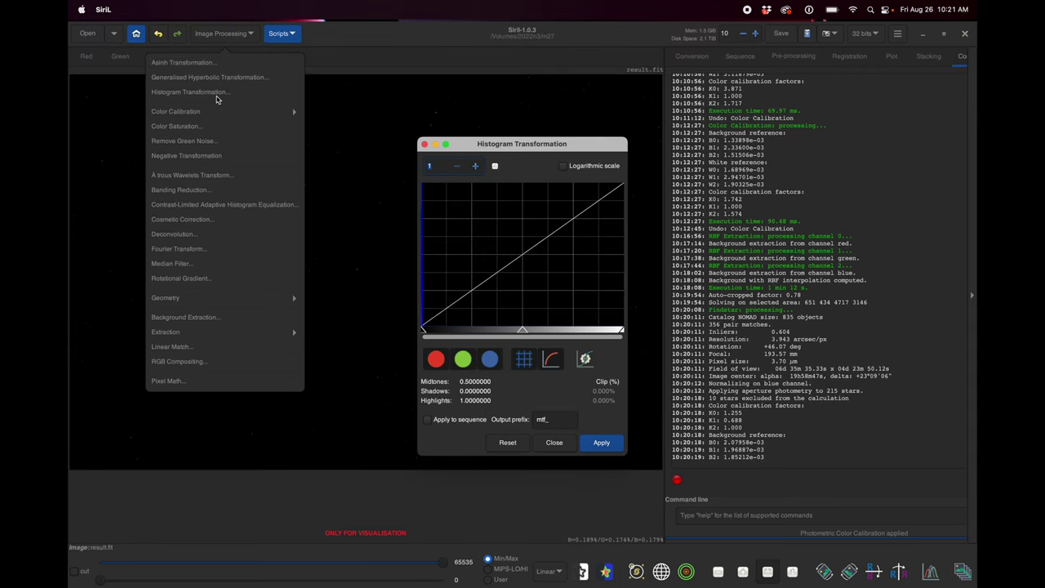
click(587, 360)
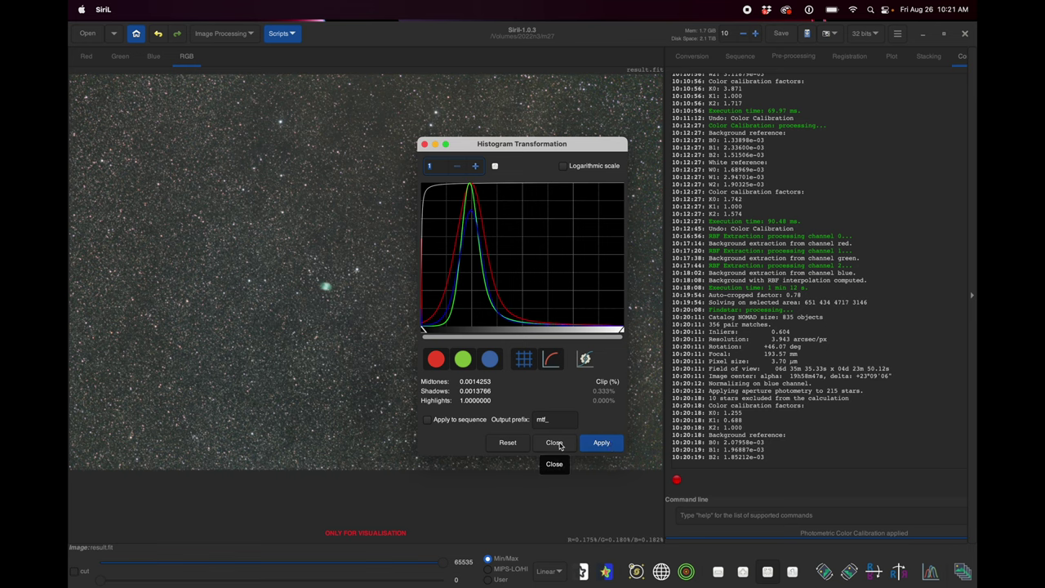
click(507, 443)
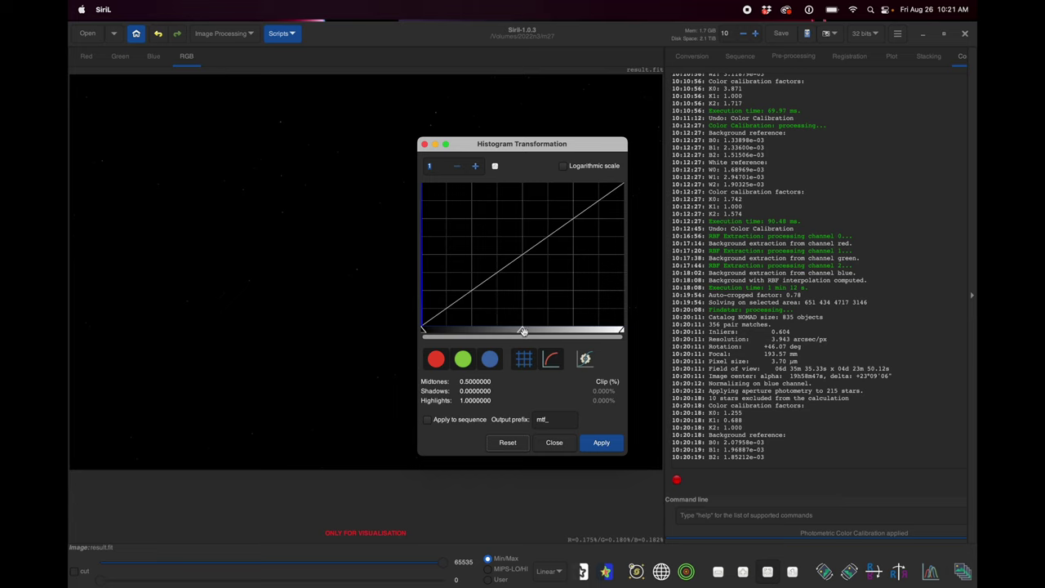
drag(523, 330, 440, 335)
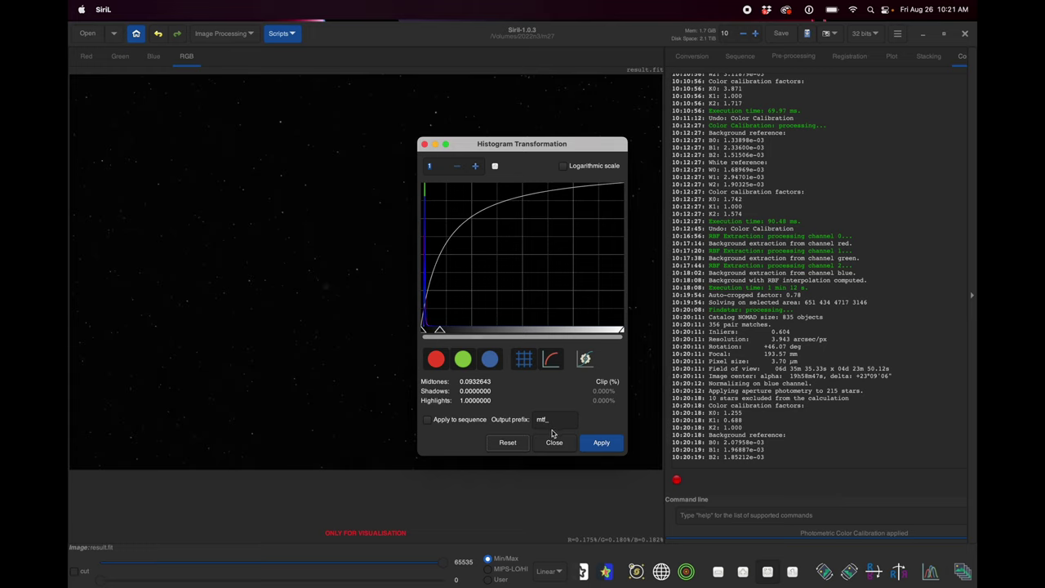
click(602, 452)
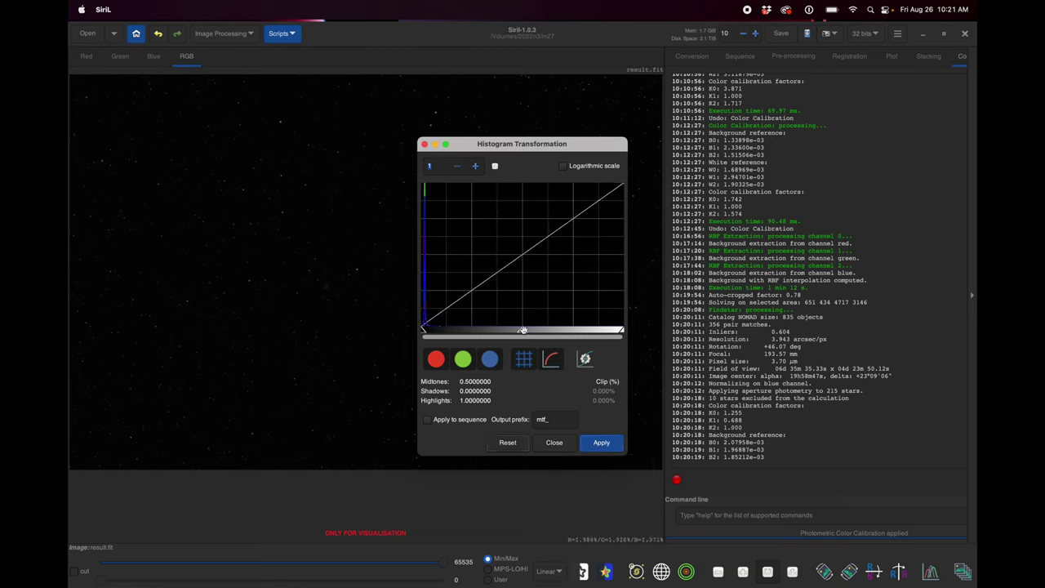
drag(523, 329, 460, 331)
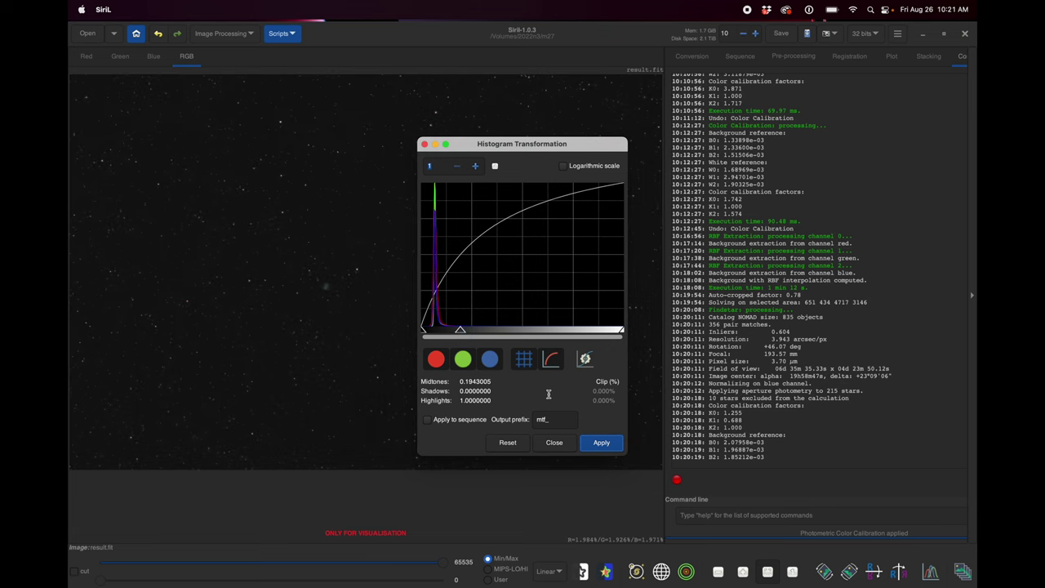
click(601, 445)
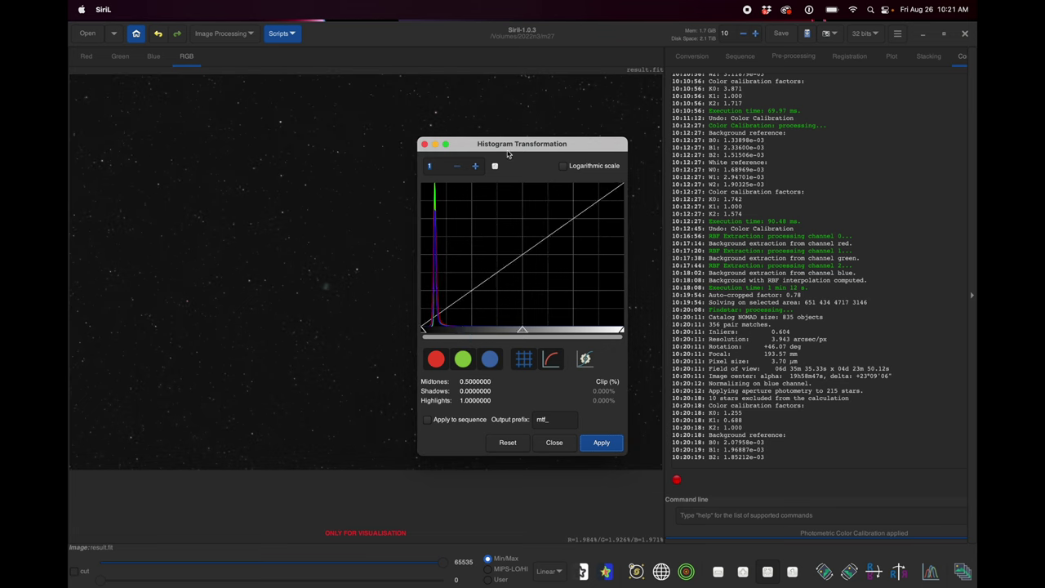
Apply two more gentle midtone stretches to the image
drag(508, 152, 678, 160)
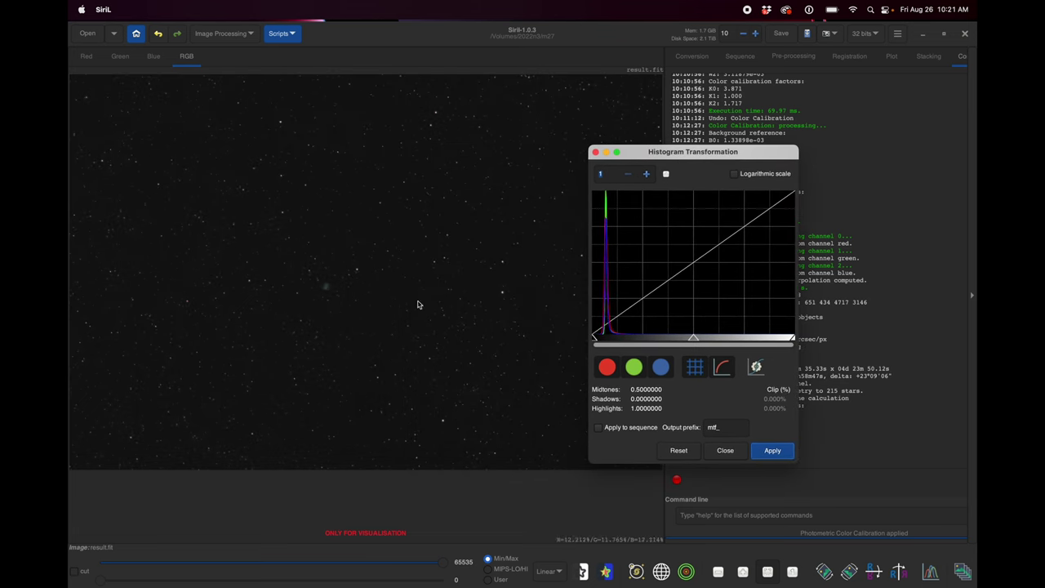
drag(692, 338, 657, 337)
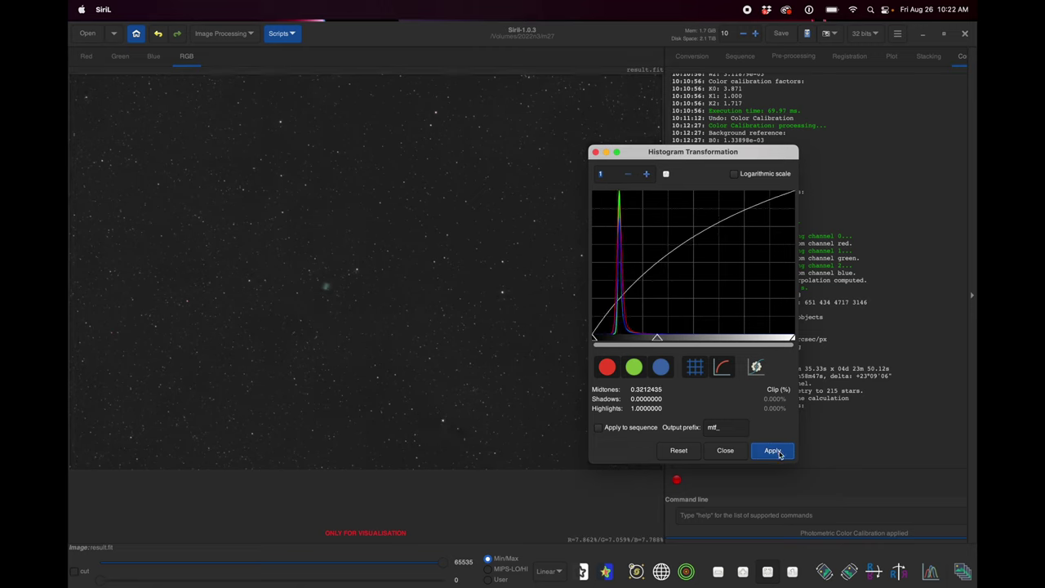
click(785, 451)
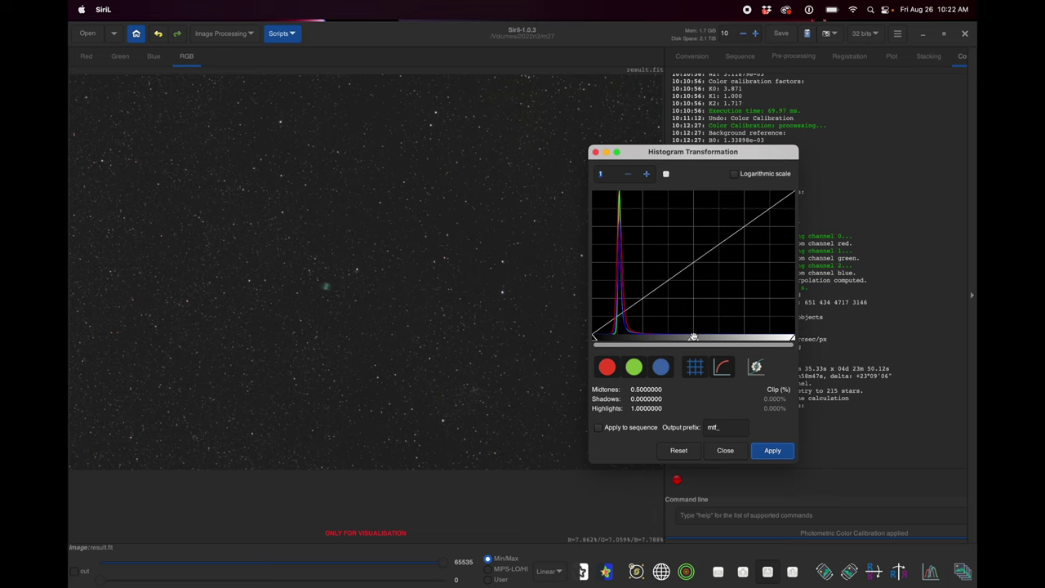
drag(693, 337, 676, 338)
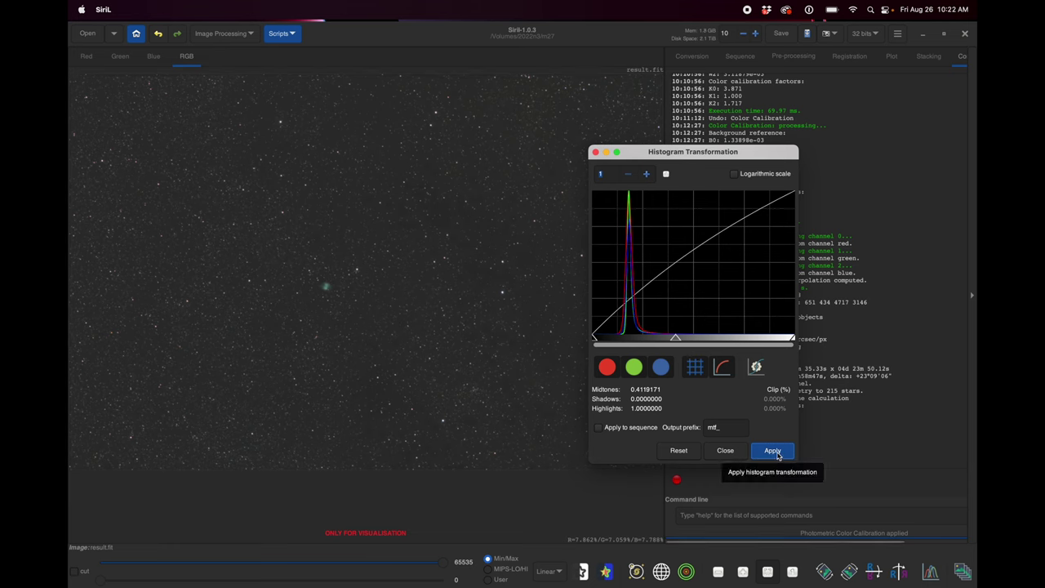
click(779, 456)
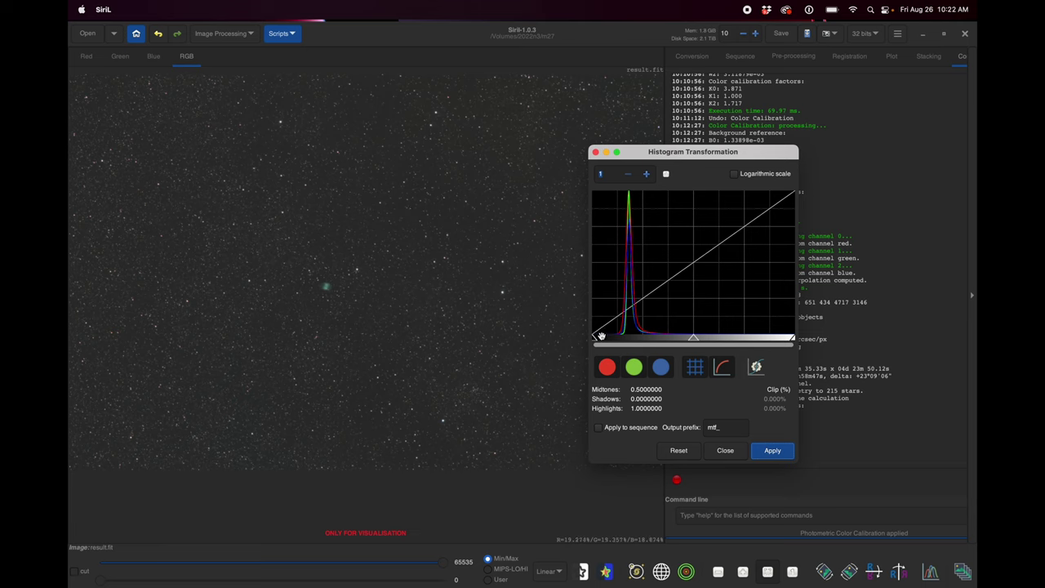
Raise the shadows slightly with a small midtone lift, applying twice
drag(594, 340, 602, 341)
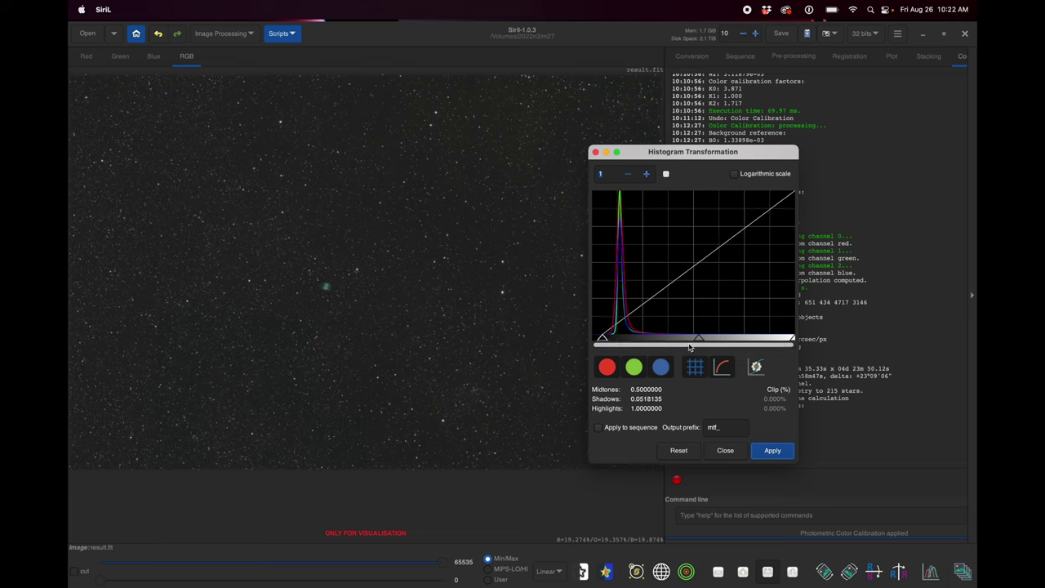
drag(699, 340, 689, 340)
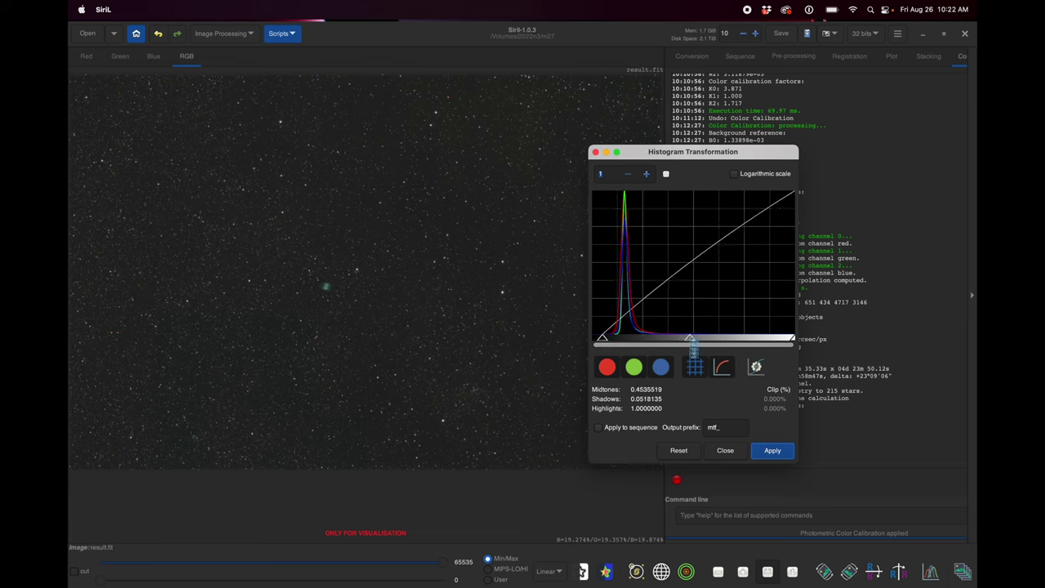
click(774, 455)
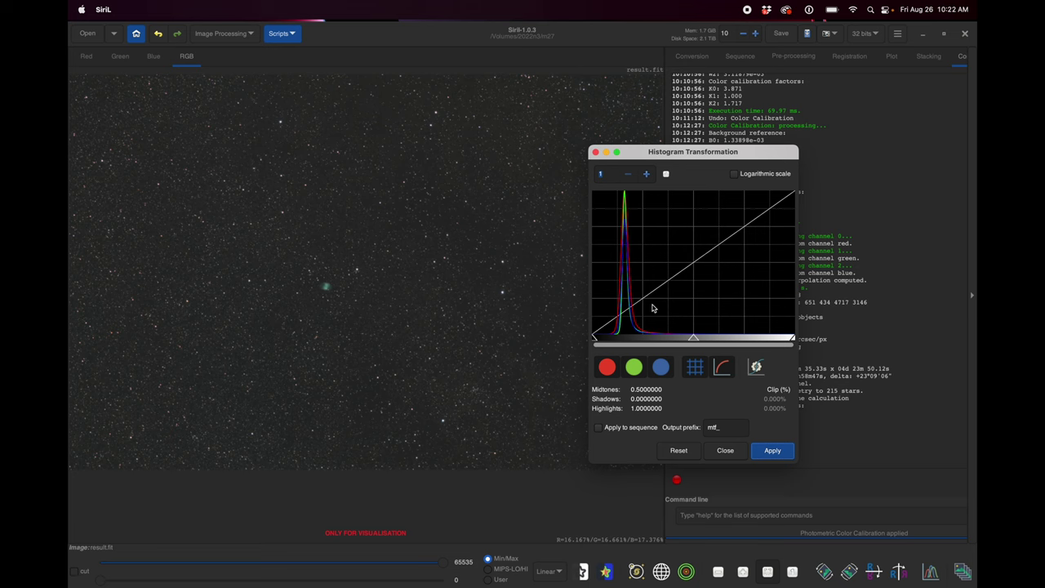
drag(594, 338, 601, 338)
click(772, 450)
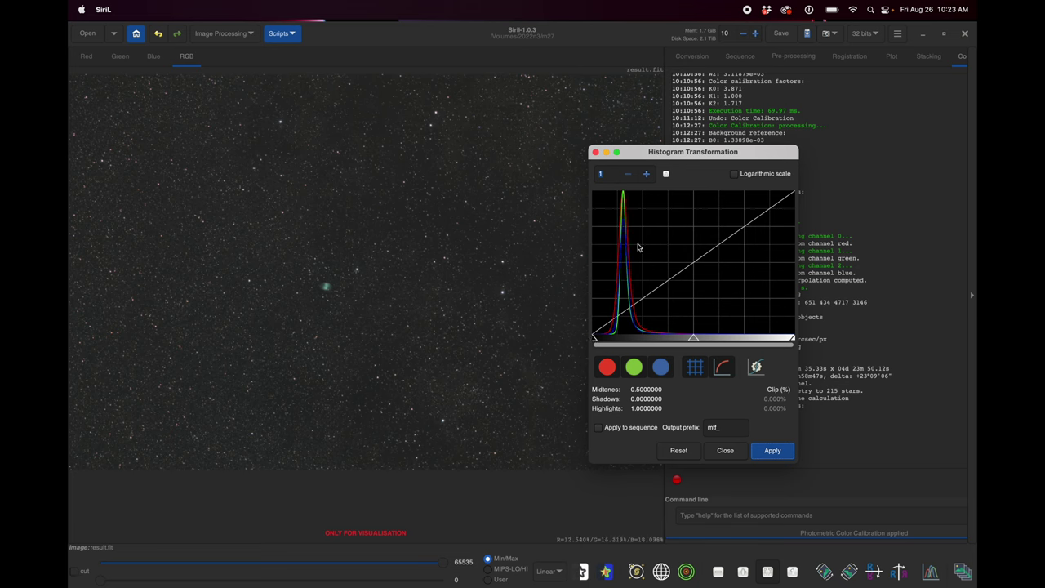
scroll(325, 291, down, 2)
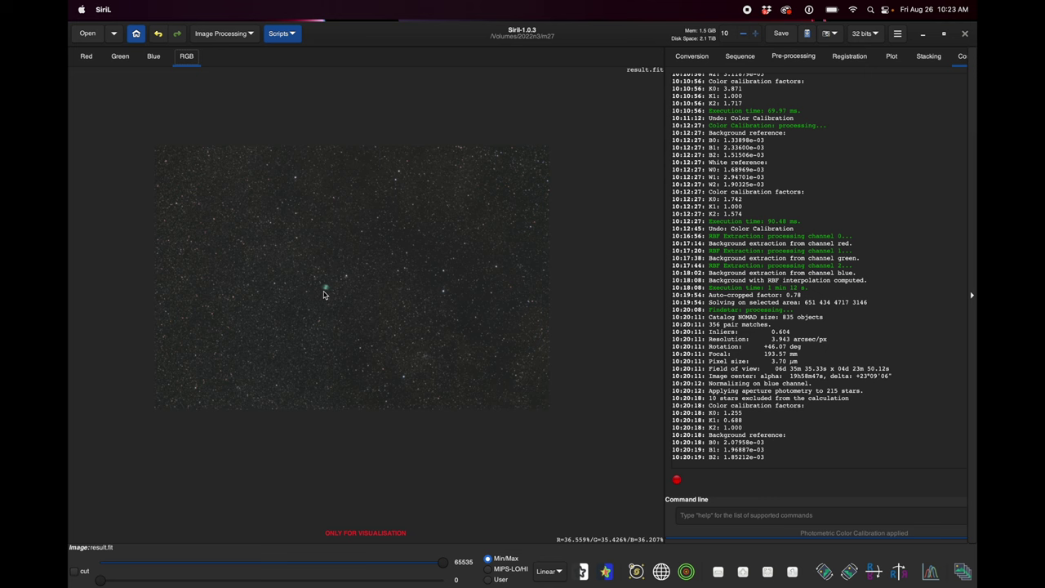
scroll(327, 292, up, 5)
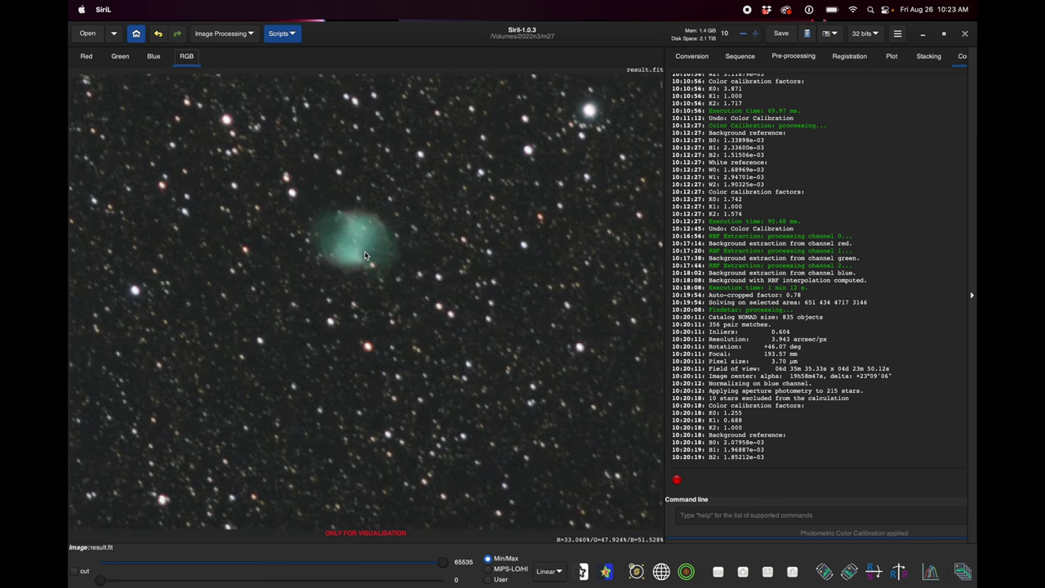
scroll(365, 255, down, 5)
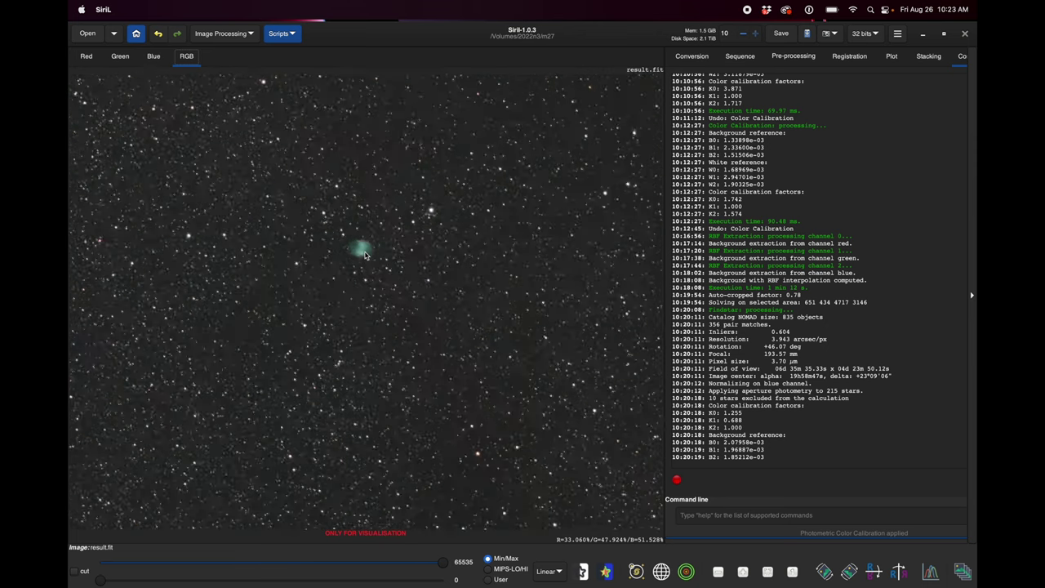
scroll(365, 256, up, 2)
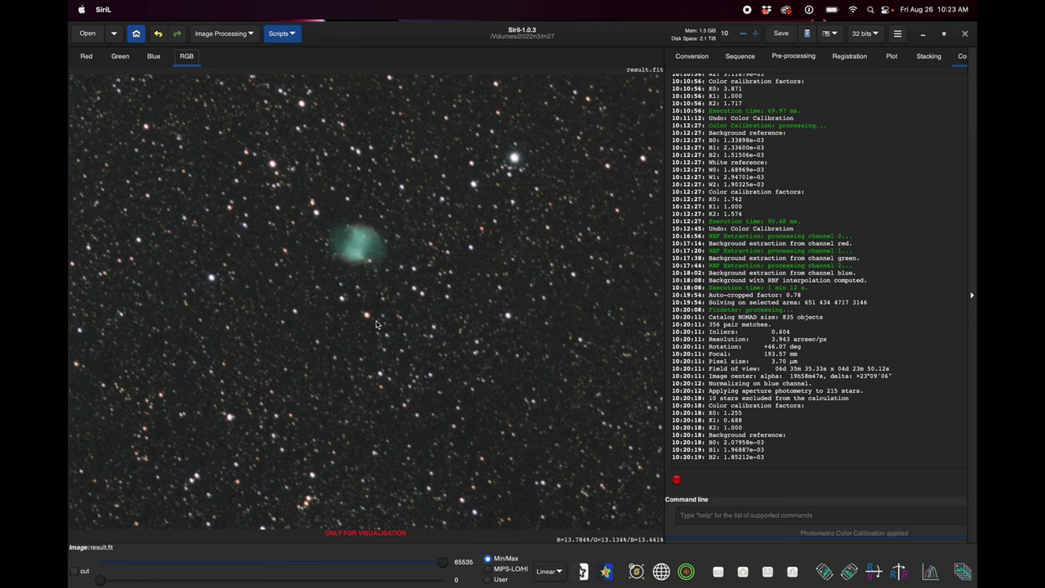
scroll(376, 325, down, 1)
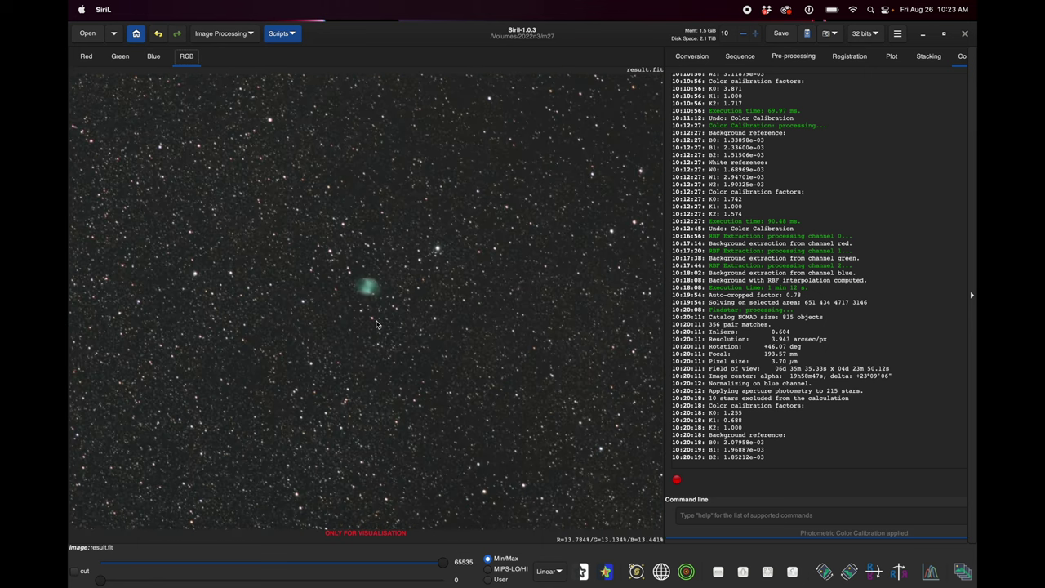
scroll(376, 324, down, 1)
scroll(377, 325, down, 1)
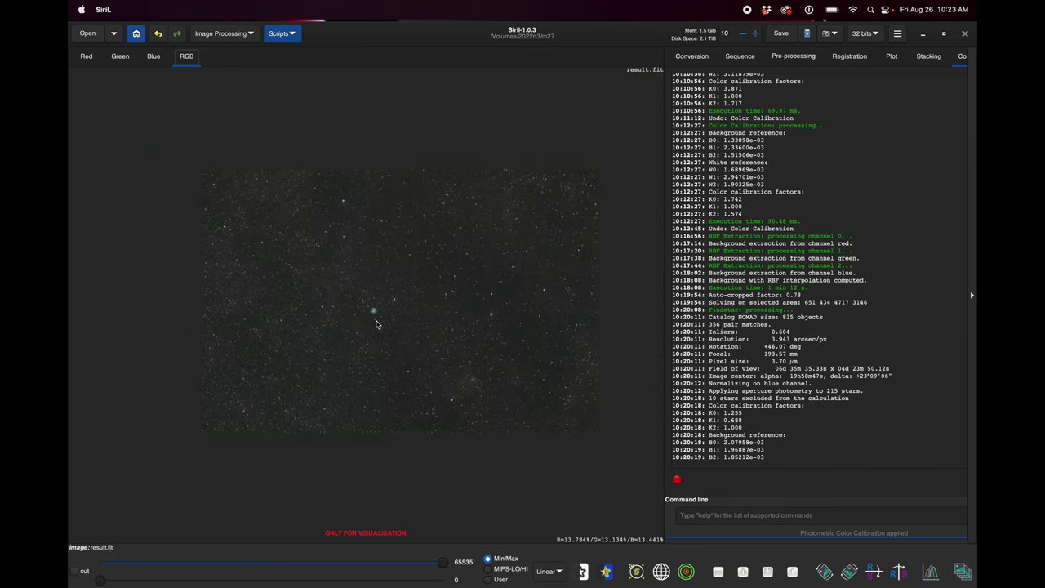
scroll(377, 324, up, 1)
scroll(377, 324, up, 2)
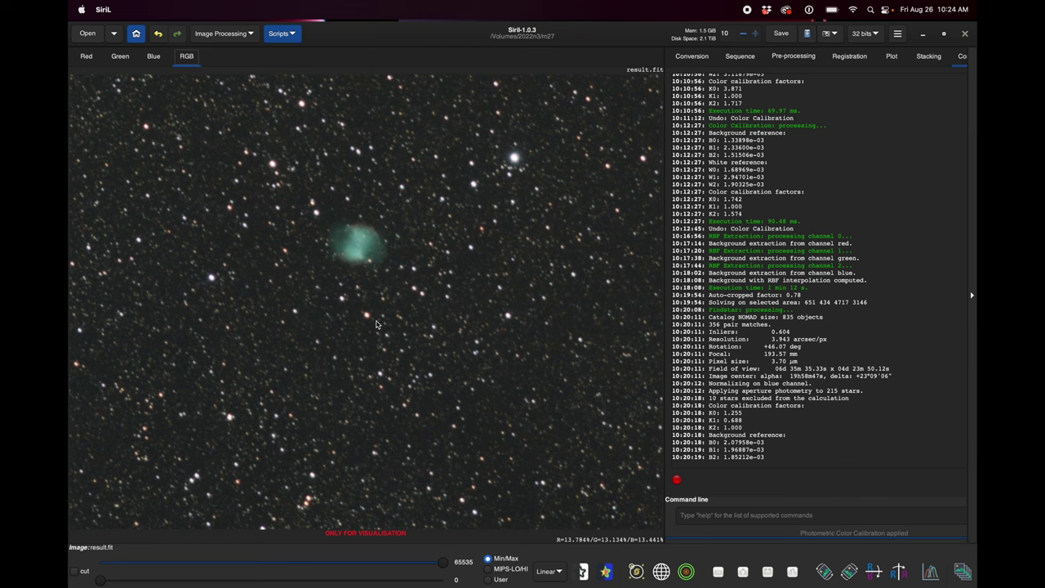
scroll(377, 324, down, 3)
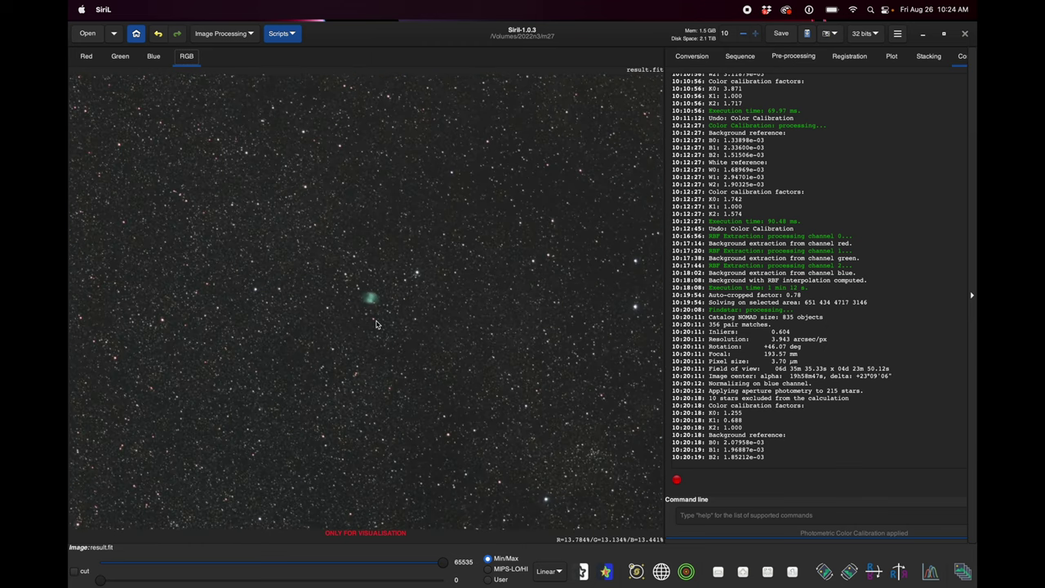
scroll(377, 324, down, 1)
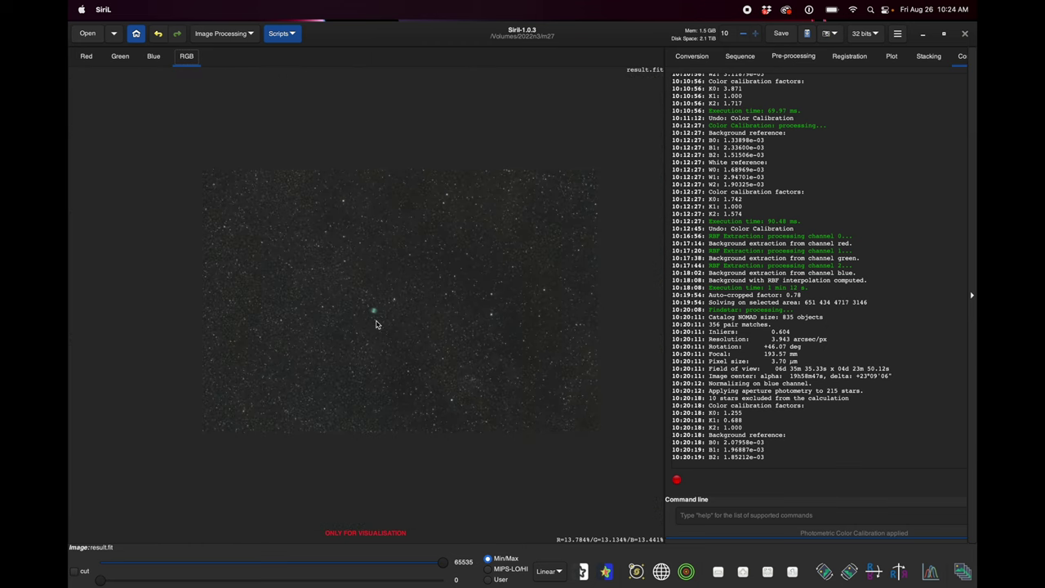
scroll(376, 324, up, 1)
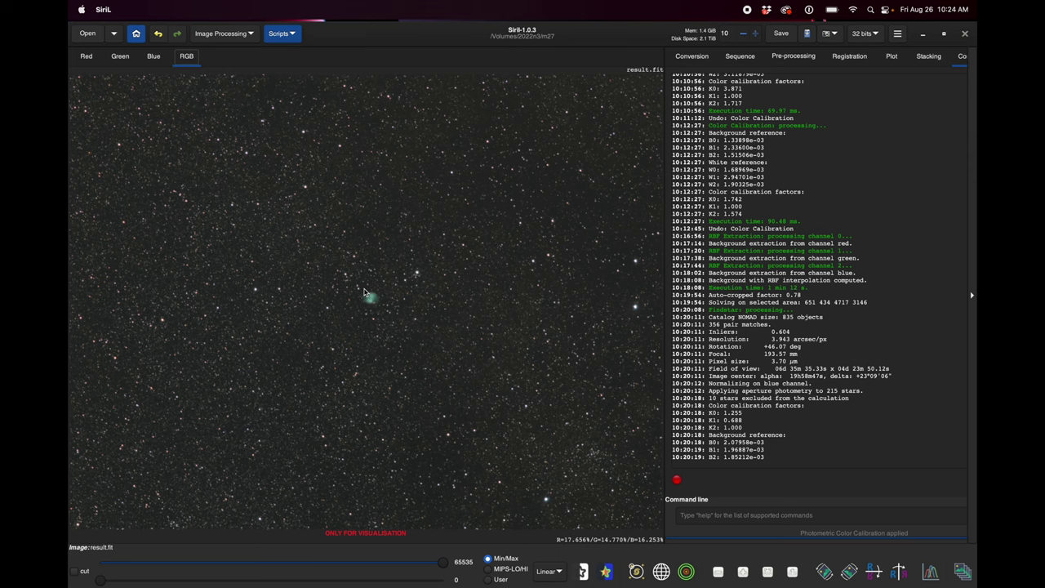
scroll(365, 292, down, 2)
scroll(365, 292, up, 2)
scroll(364, 292, up, 4)
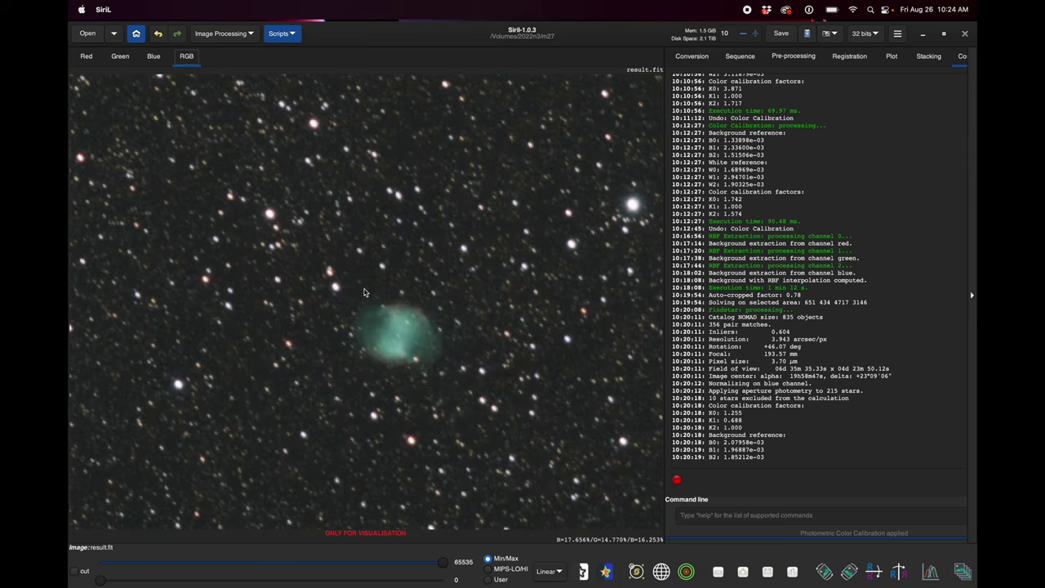
scroll(365, 292, down, 6)
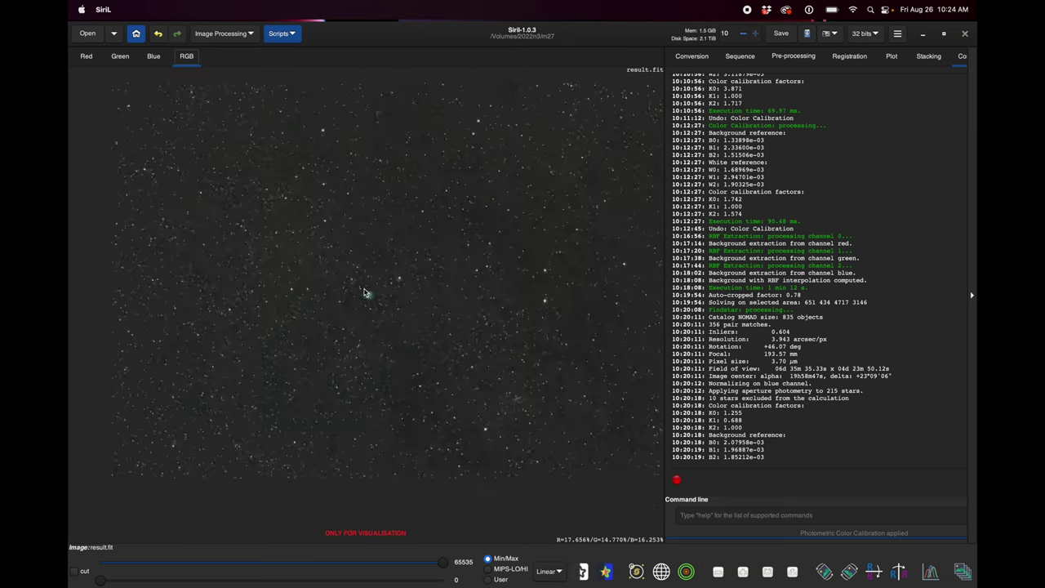
scroll(365, 293, down, 1)
scroll(365, 293, up, 1)
On the blue channel, select a 4898×3595 area inside the ragged borders and crop to it
click(153, 59)
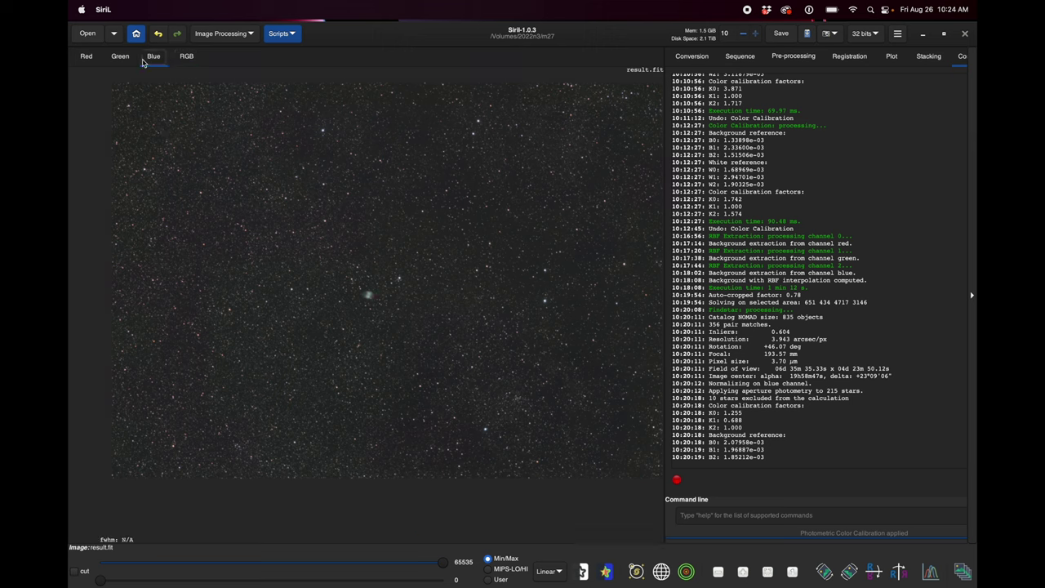
click(120, 59)
click(154, 60)
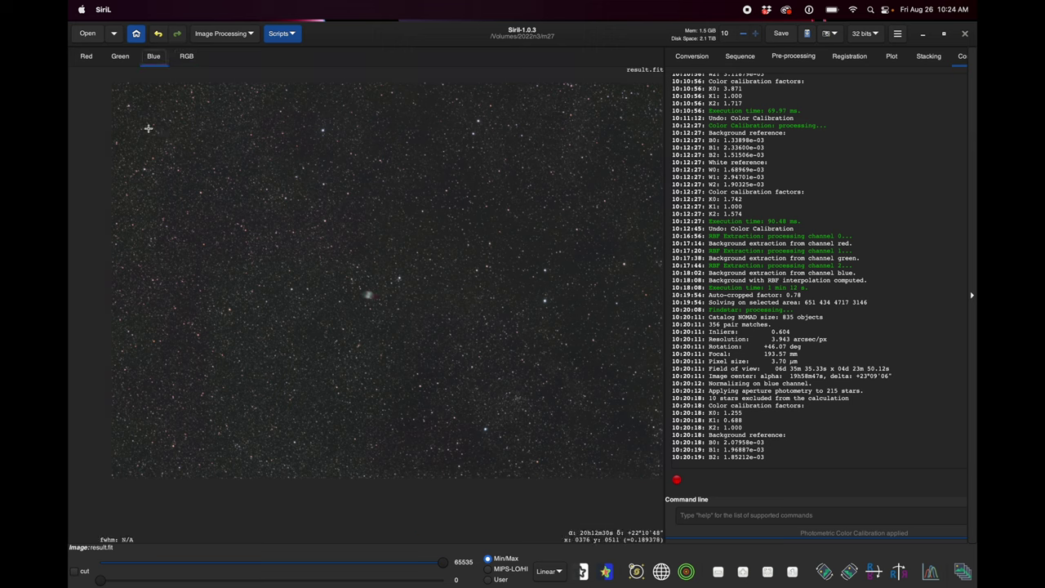
drag(137, 111, 594, 446)
drag(652, 335, 640, 335)
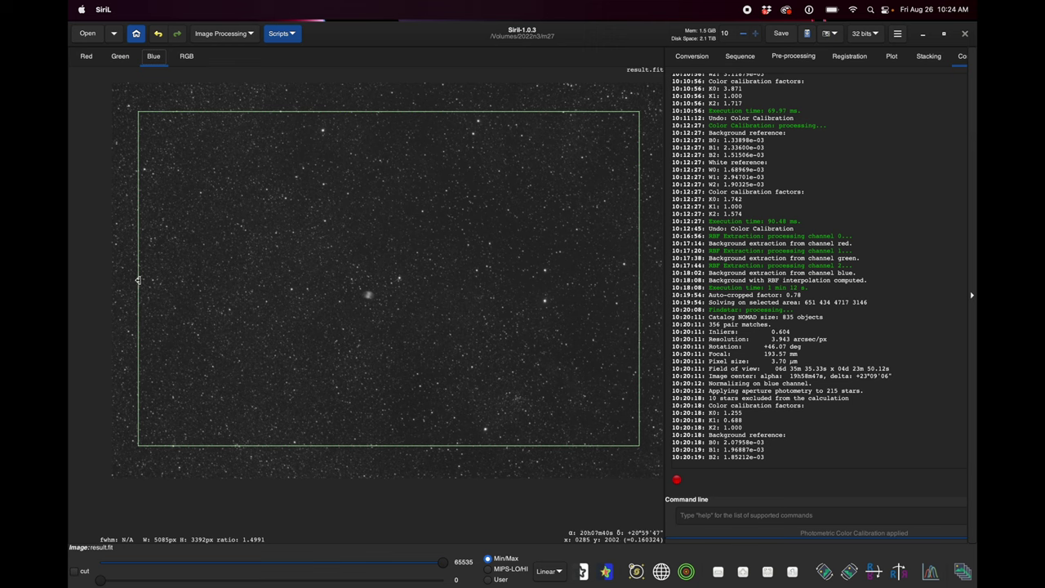
drag(138, 280, 145, 281)
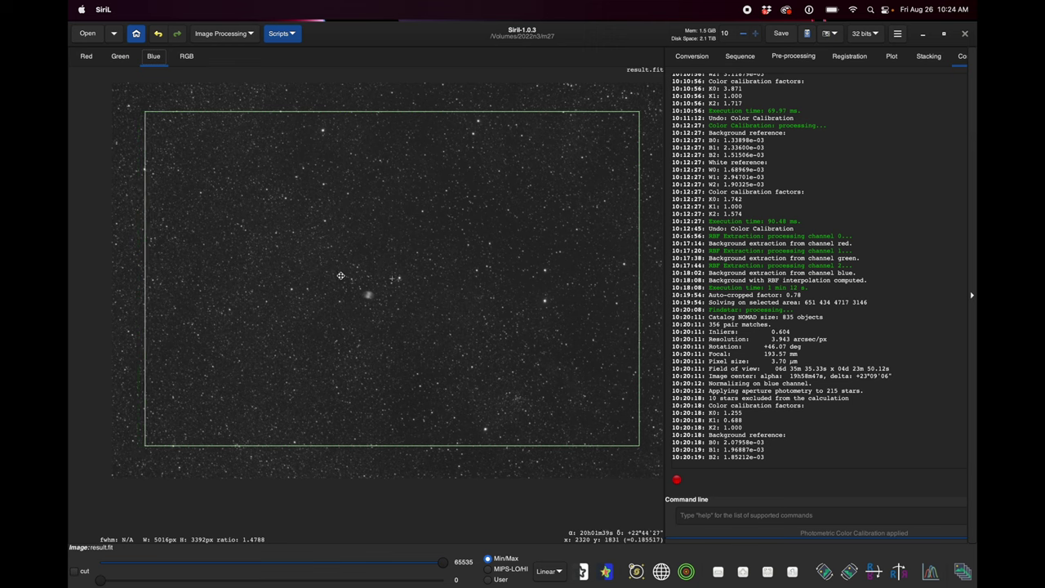
drag(341, 276, 317, 280)
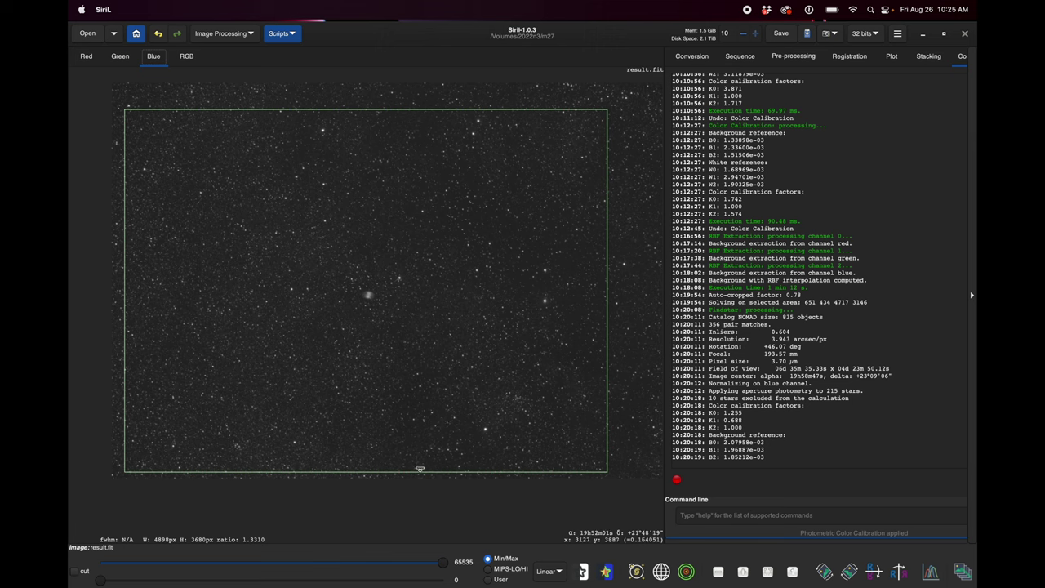
drag(420, 472, 421, 463)
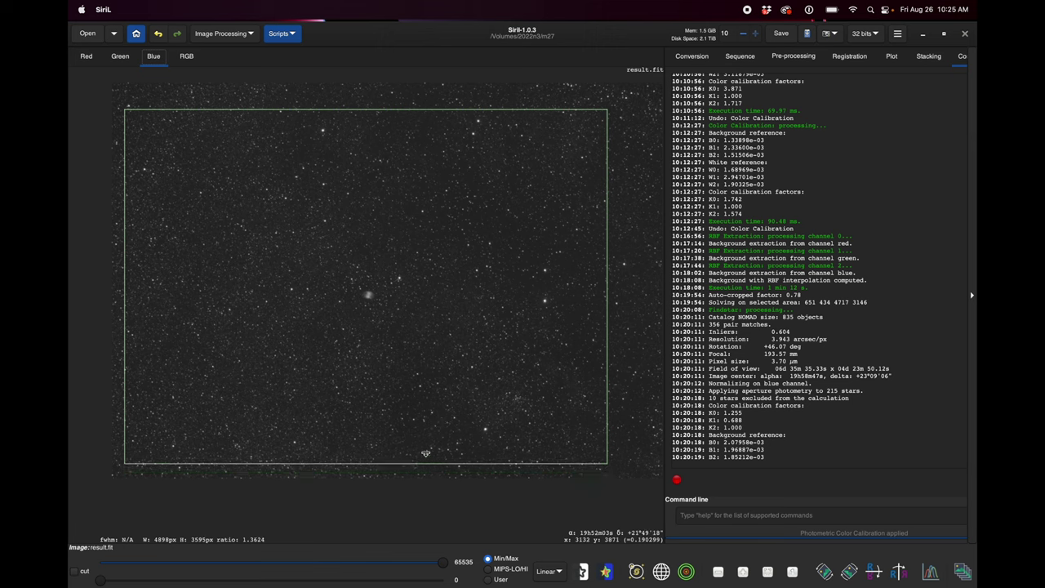
right_click(480, 343)
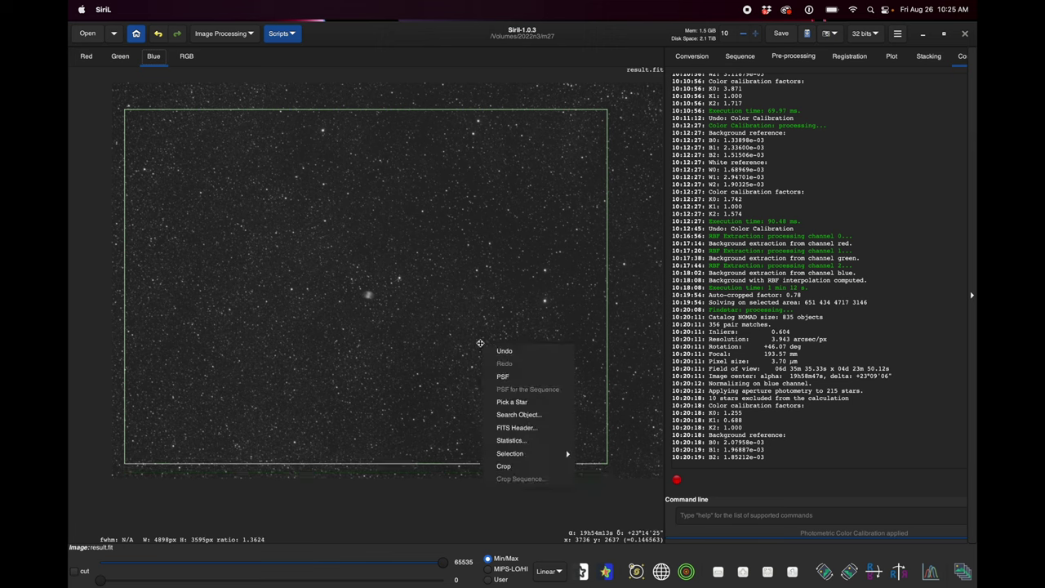
click(504, 466)
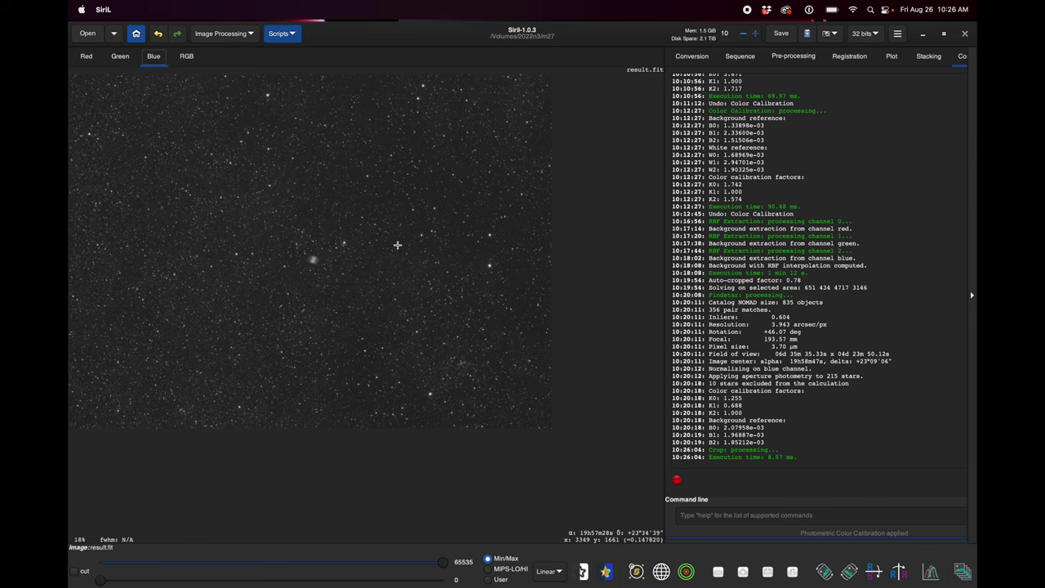
Apply Color Saturation with an Amount of 0.08 to the cropped image
click(218, 34)
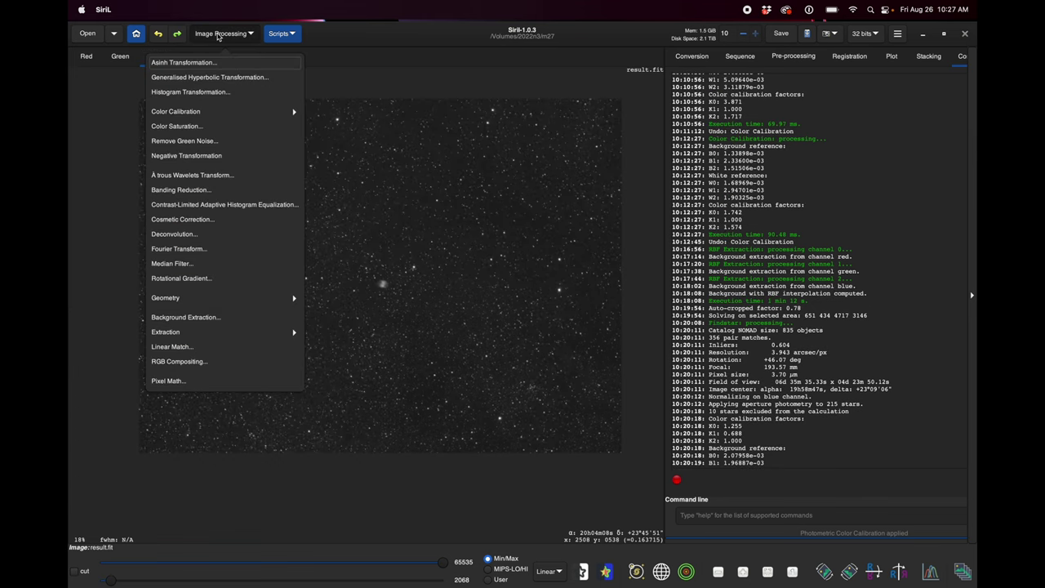
click(204, 128)
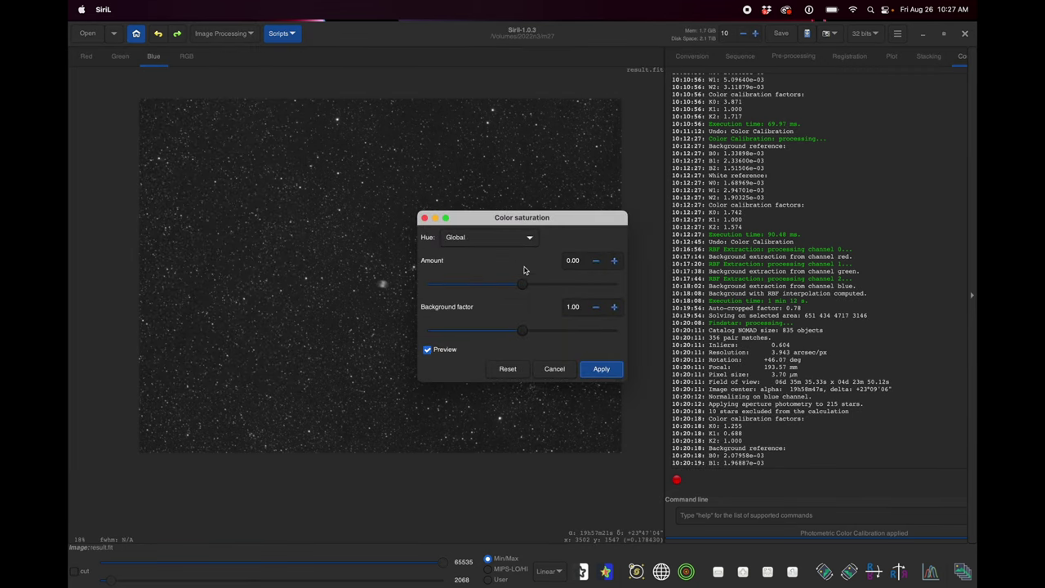
drag(522, 286, 529, 287)
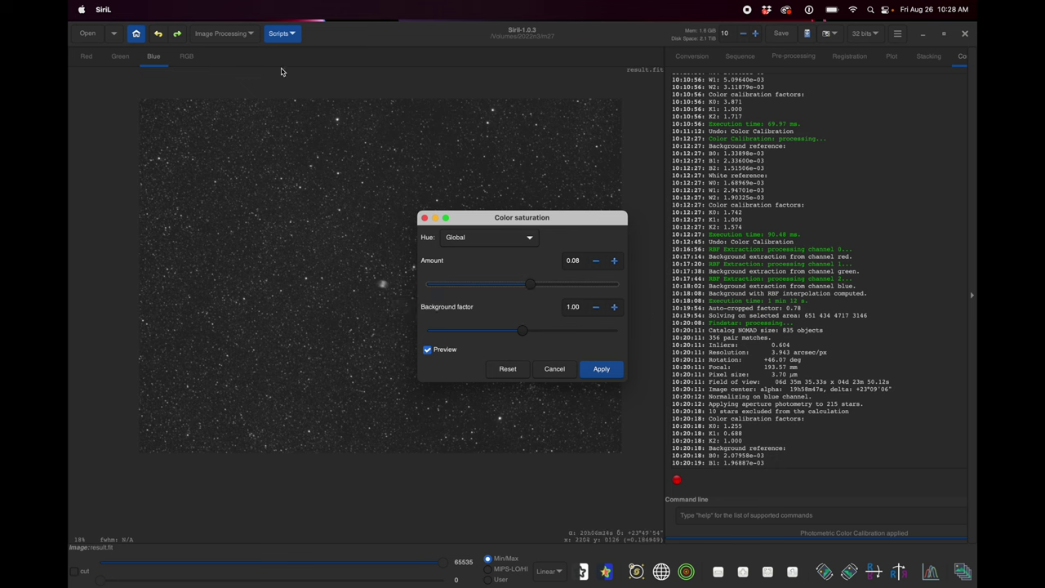
click(586, 372)
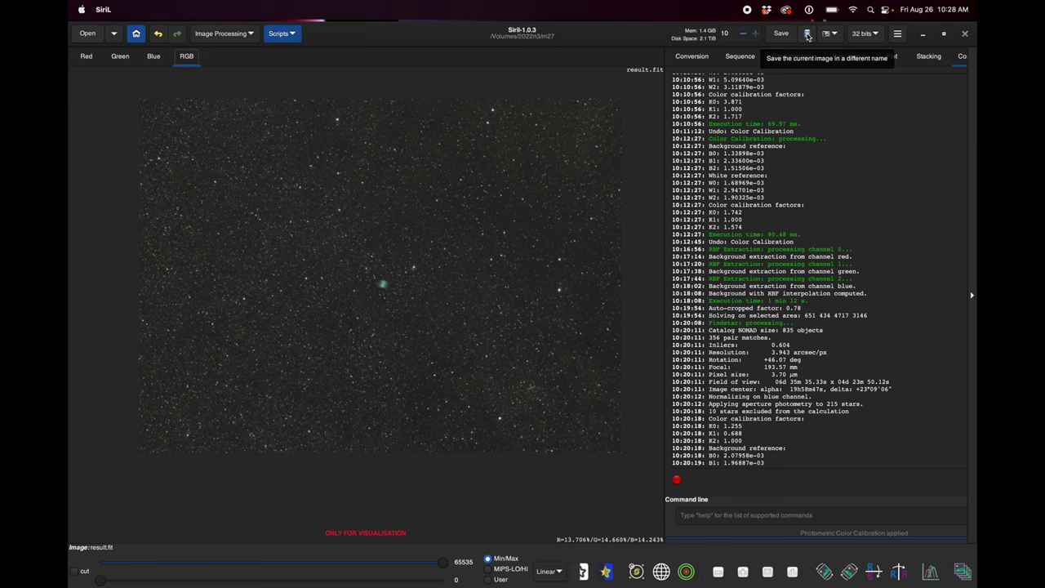
Save As a TIFF file named m27-Siril.tif
click(807, 36)
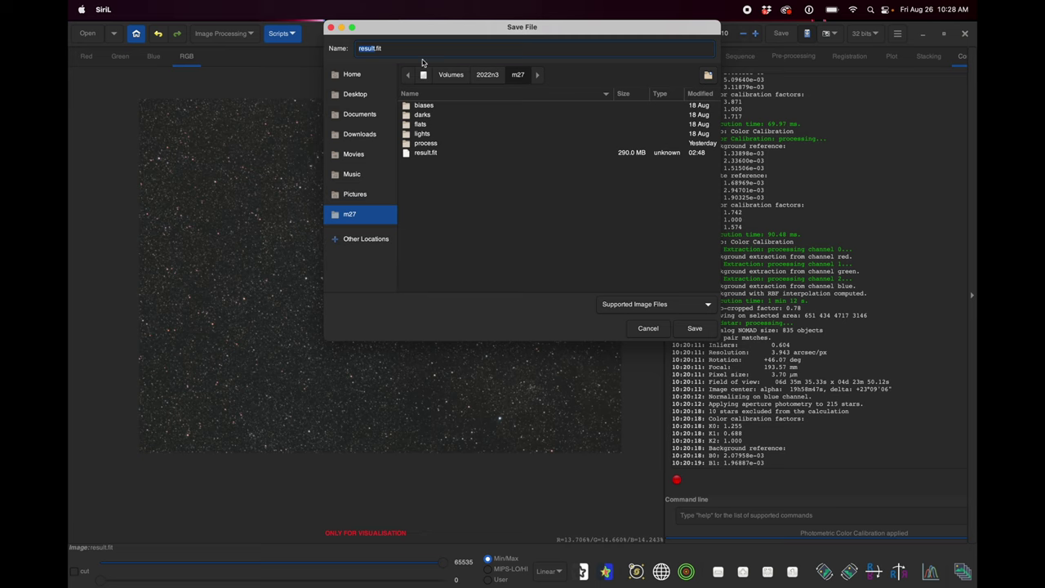
click(627, 302)
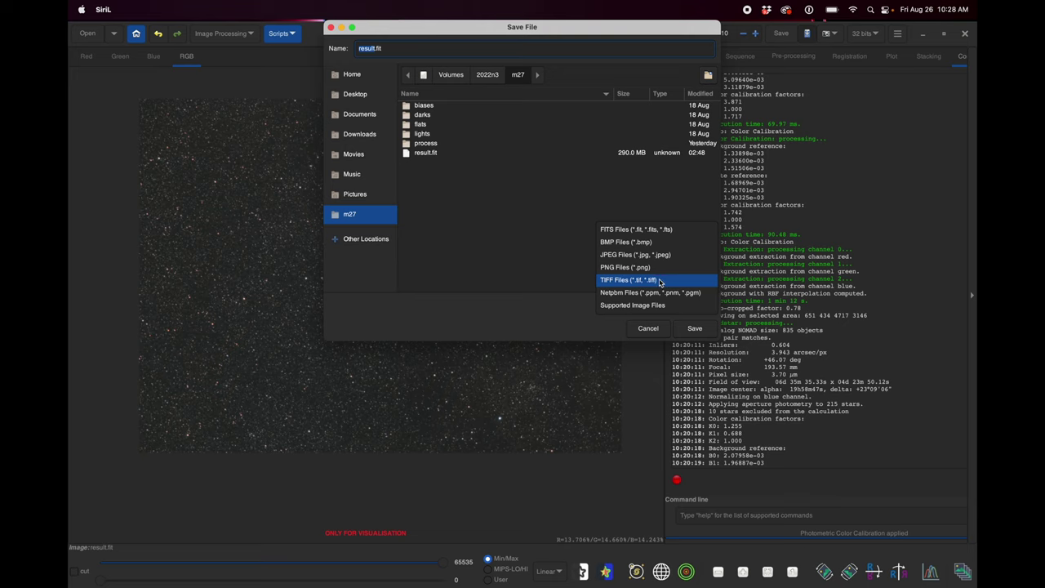
click(659, 281)
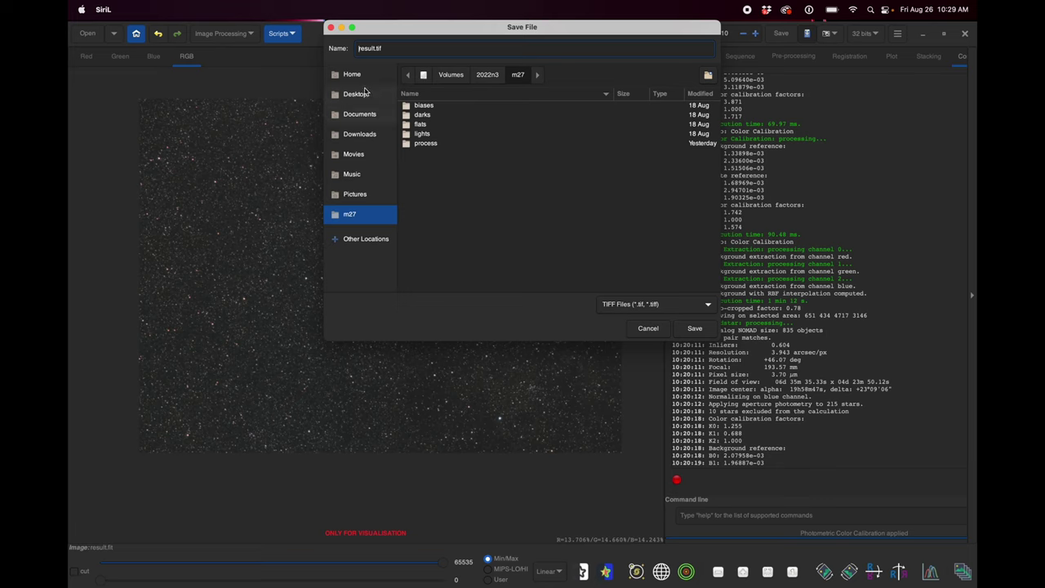
key(BackSpace)
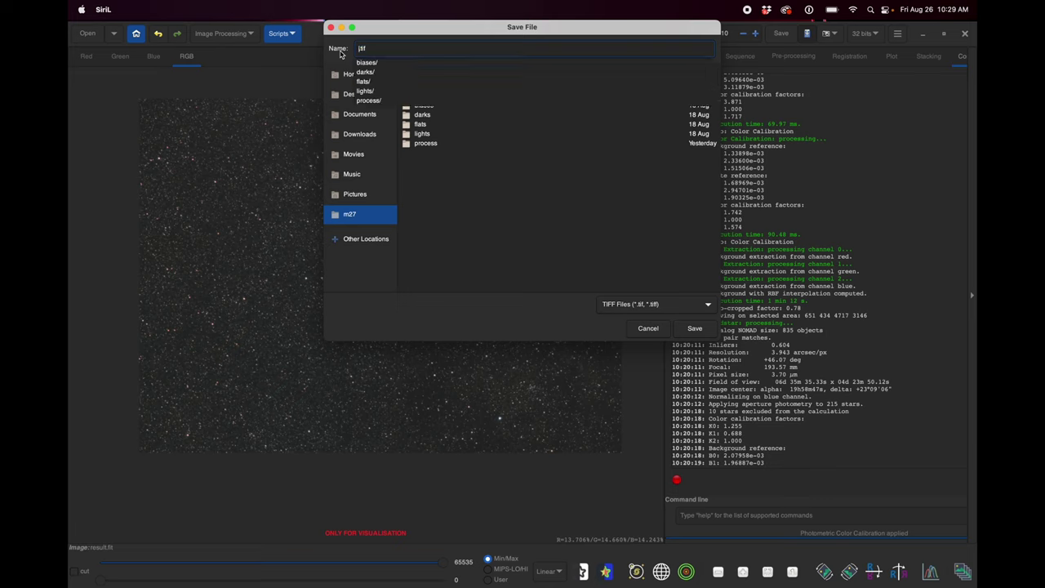
text(m27-Siril)
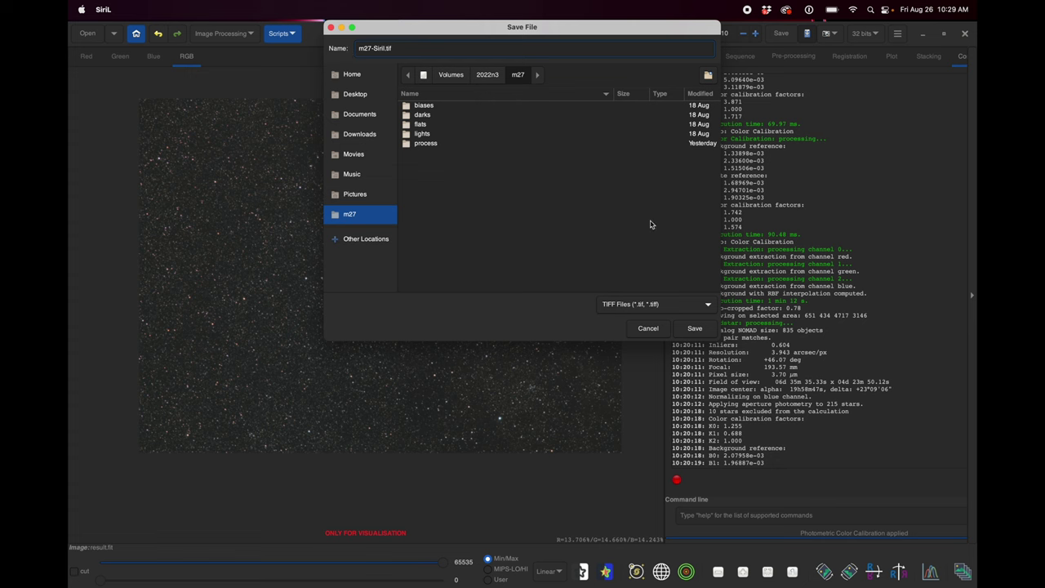
click(695, 329)
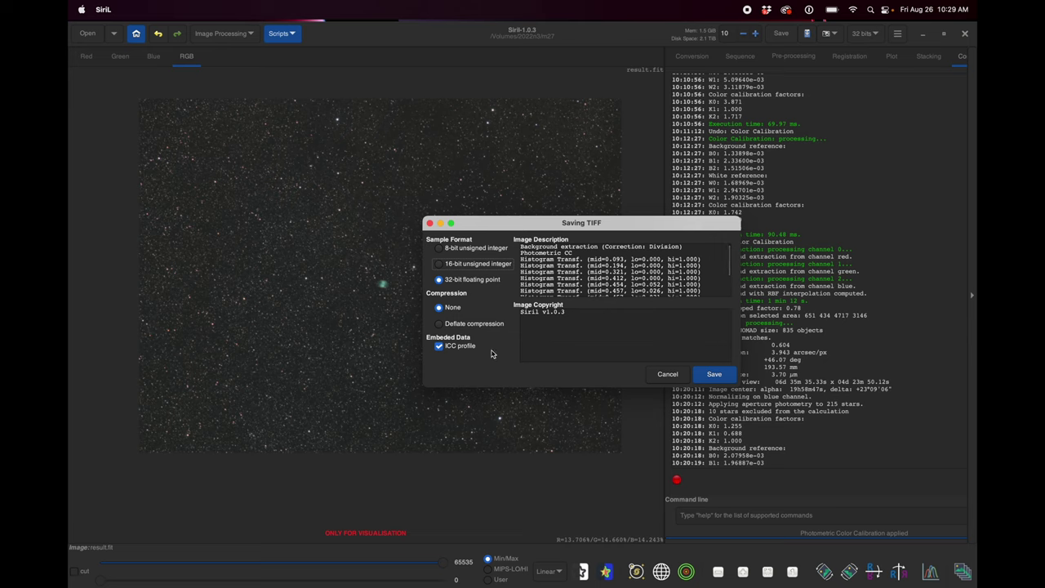
Keep the 32-bit floating point sample format and write the TIFF
click(477, 268)
click(458, 253)
click(456, 279)
click(716, 375)
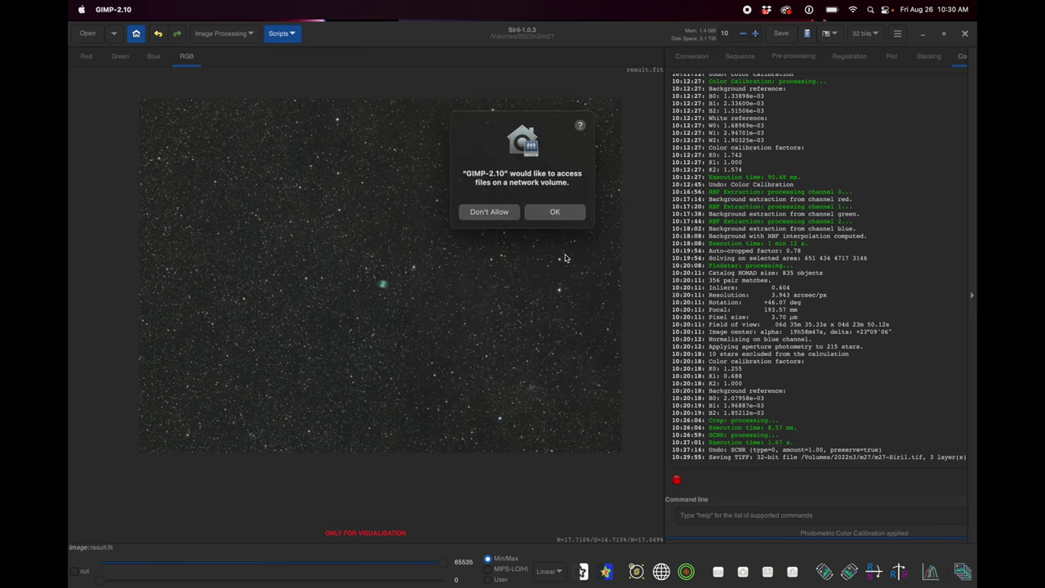
Open m27-Siril.tif in GIMP, granting access to the network and removable volumes
click(569, 208)
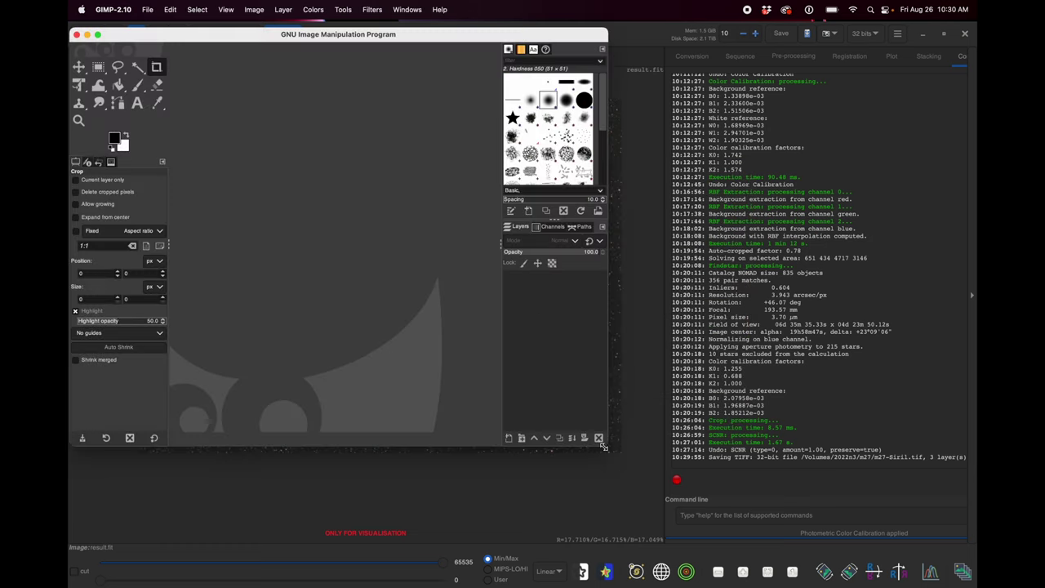
click(147, 9)
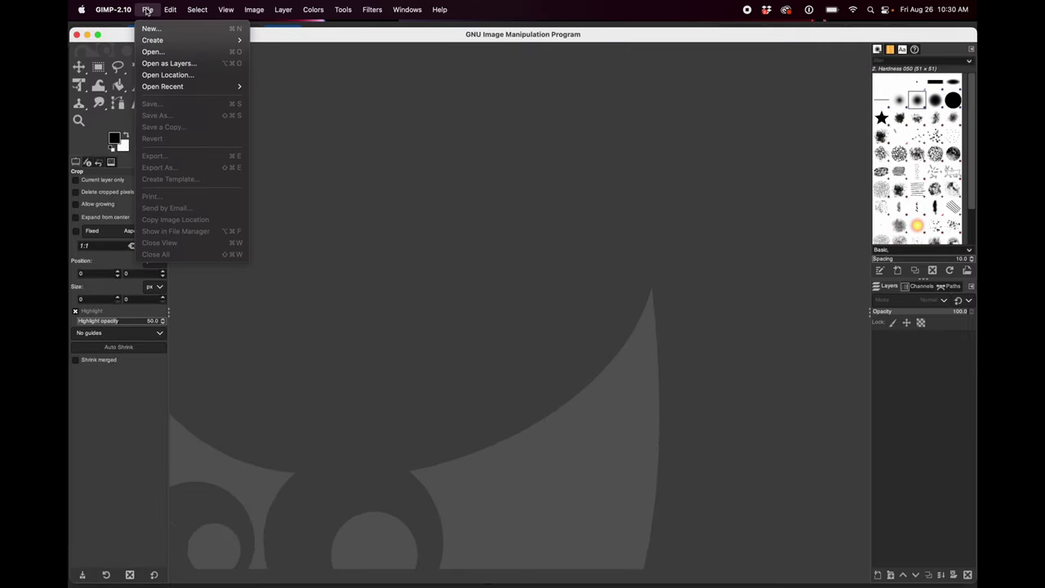
click(160, 52)
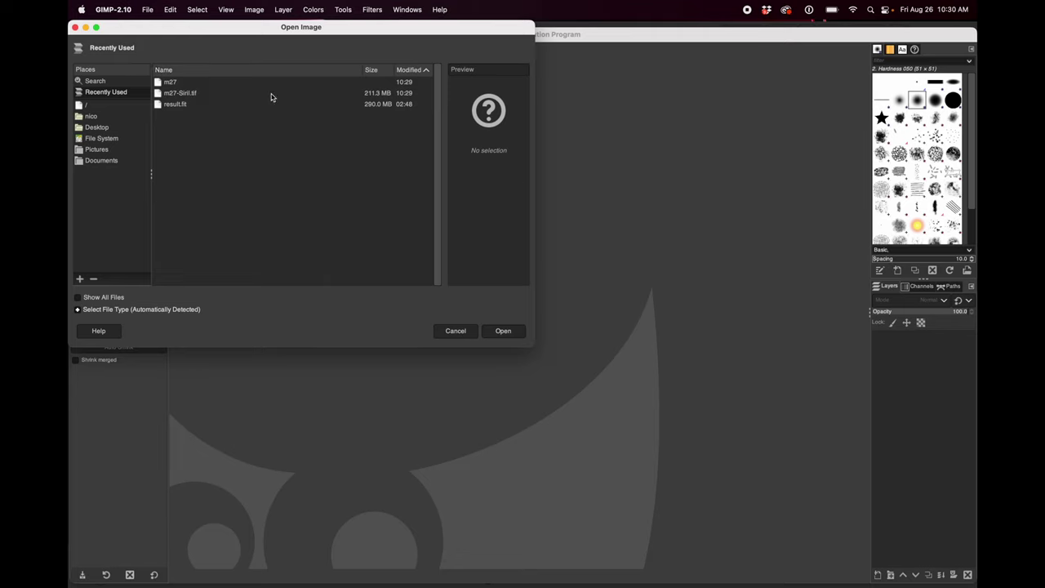
click(185, 94)
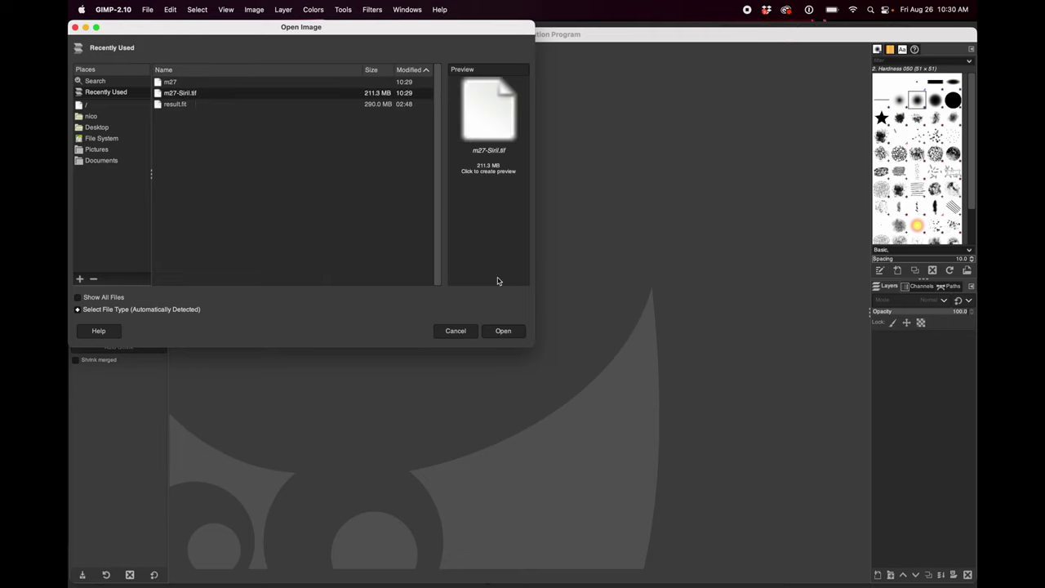
click(503, 331)
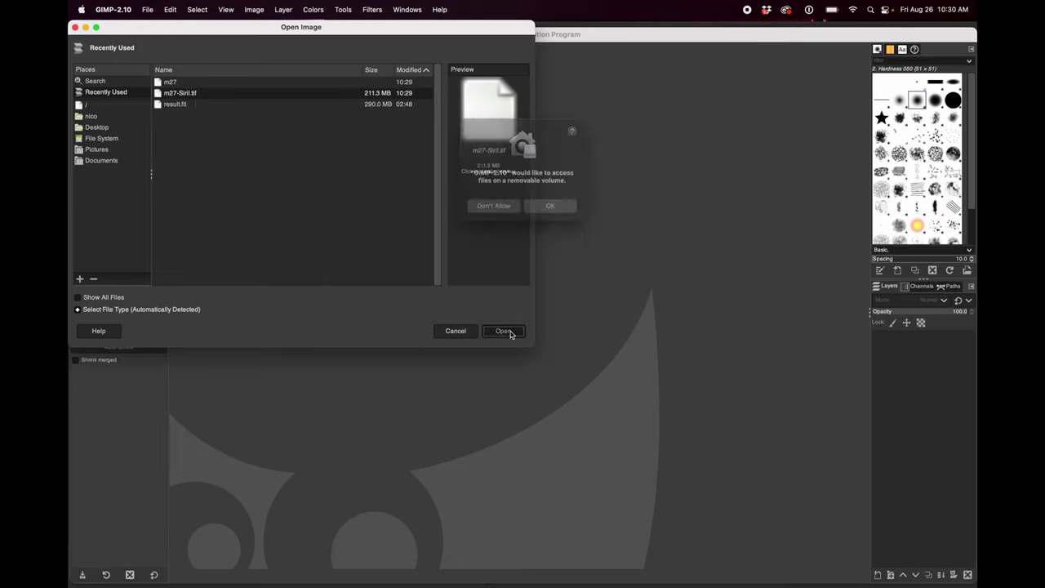
click(553, 210)
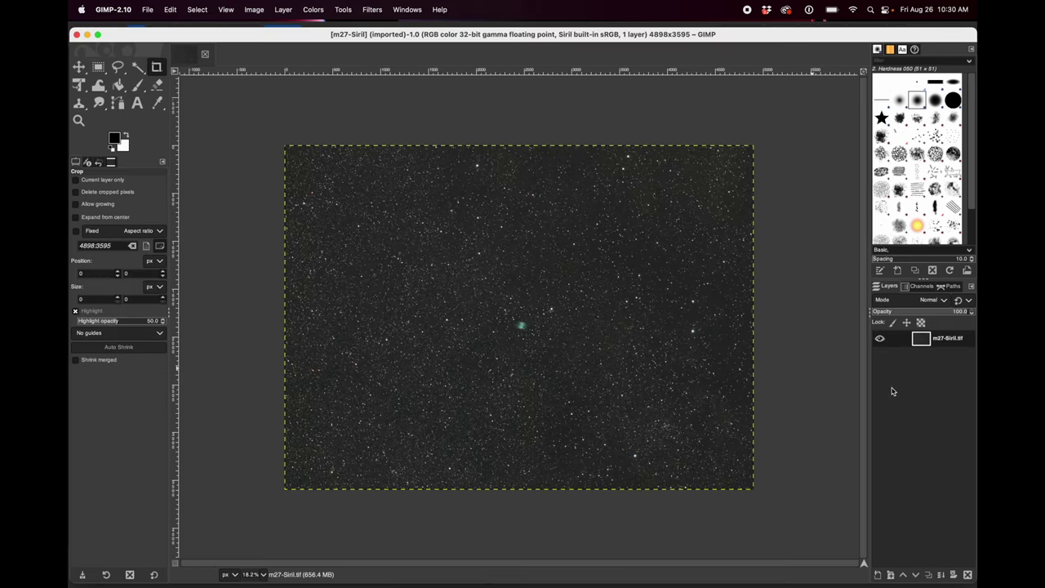
Duplicate the m27-Siril.tif layer so an m27-Siril.tif copy sits above the original
drag(869, 381, 798, 380)
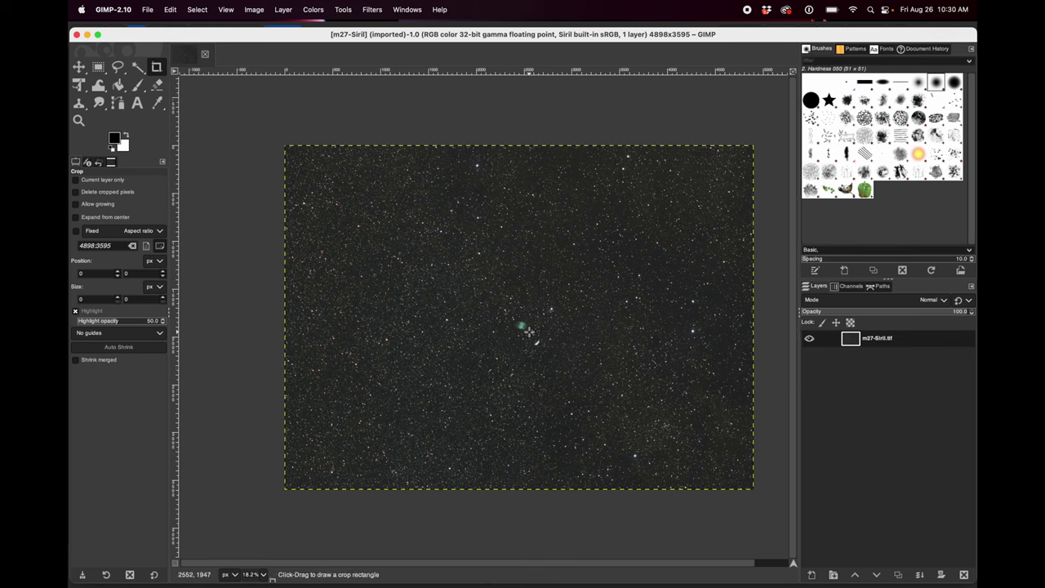
scroll(528, 331, up, 4)
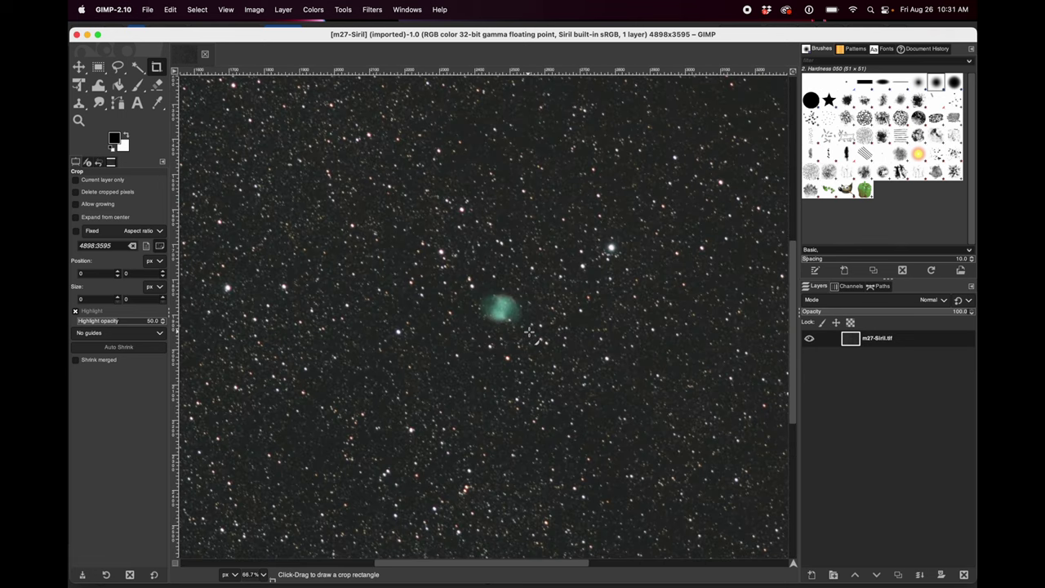
scroll(528, 330, up, 3)
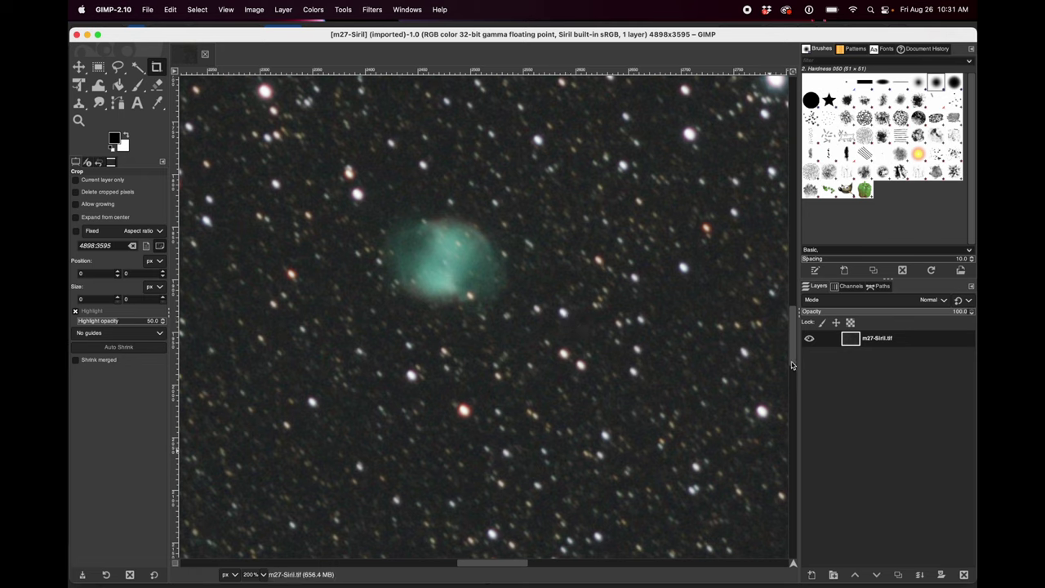
right_click(901, 344)
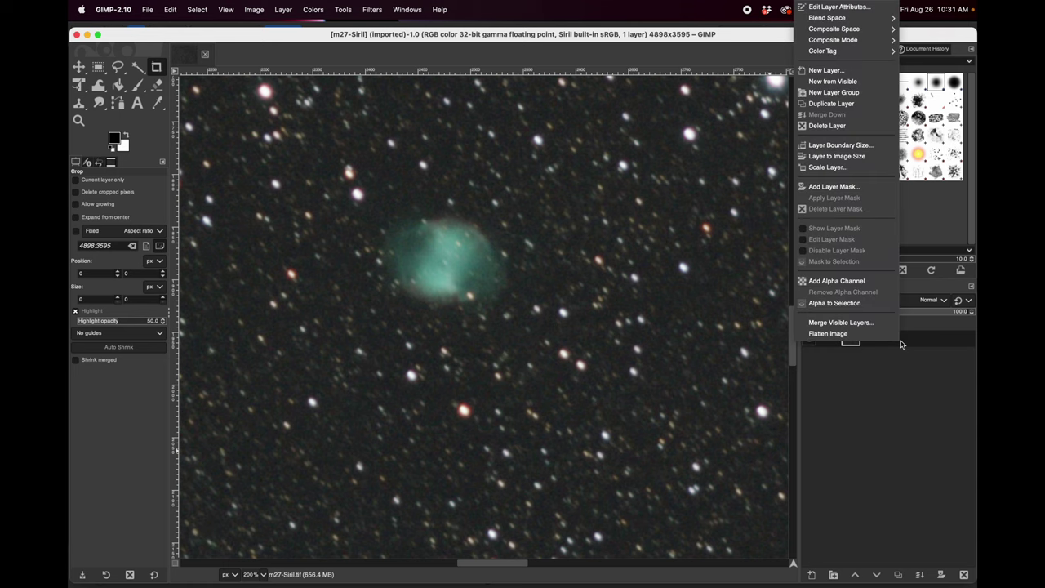
click(852, 104)
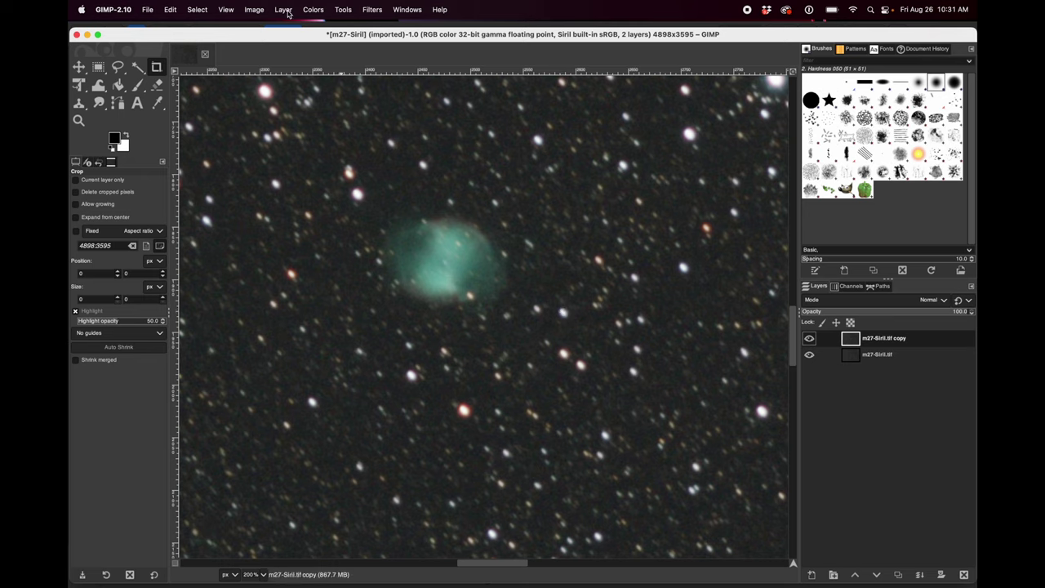
Select the bright and fainter stars across the image by colour, adding several picks
click(197, 10)
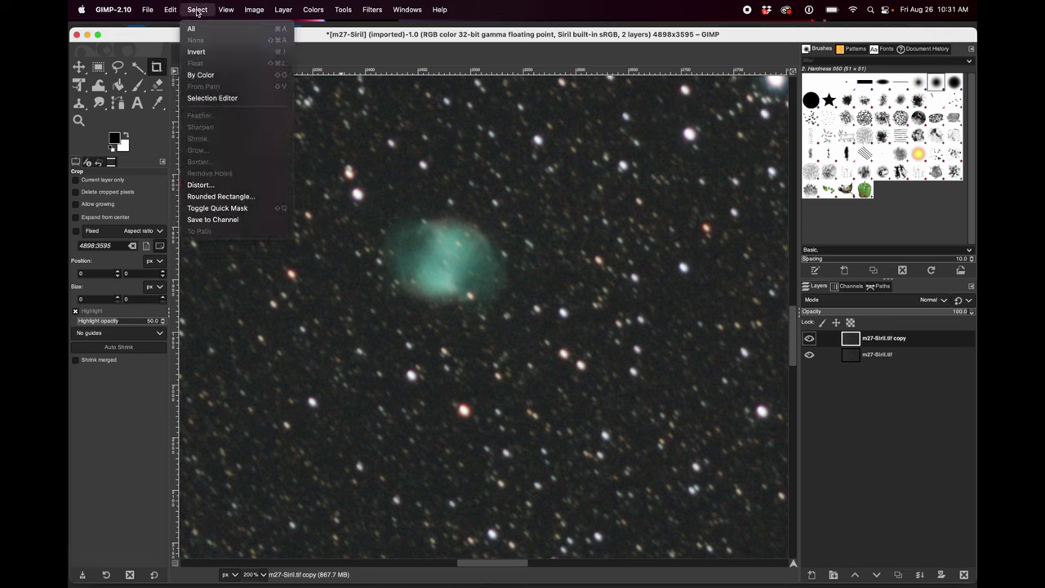
click(207, 81)
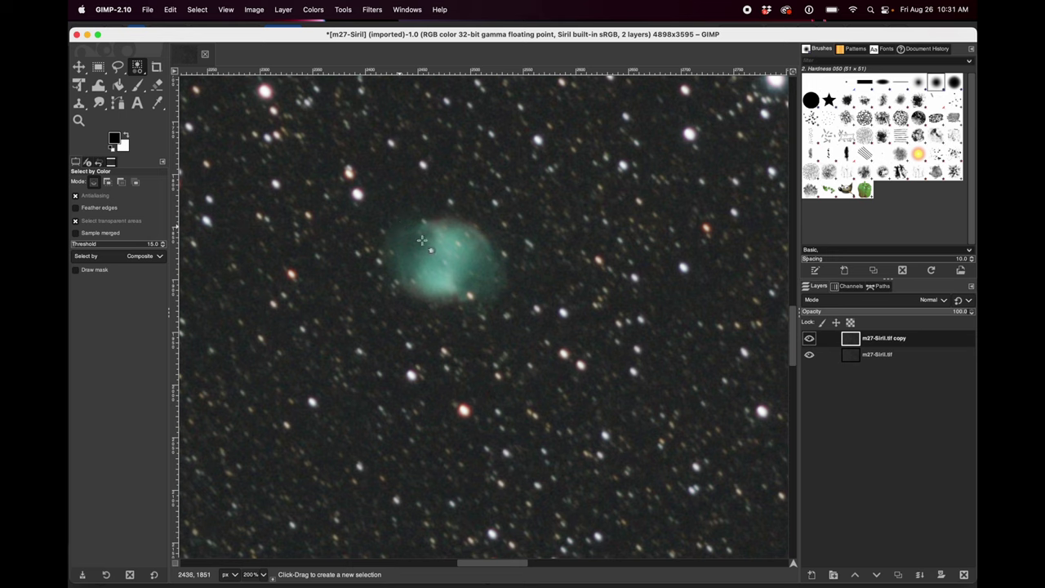
click(563, 315)
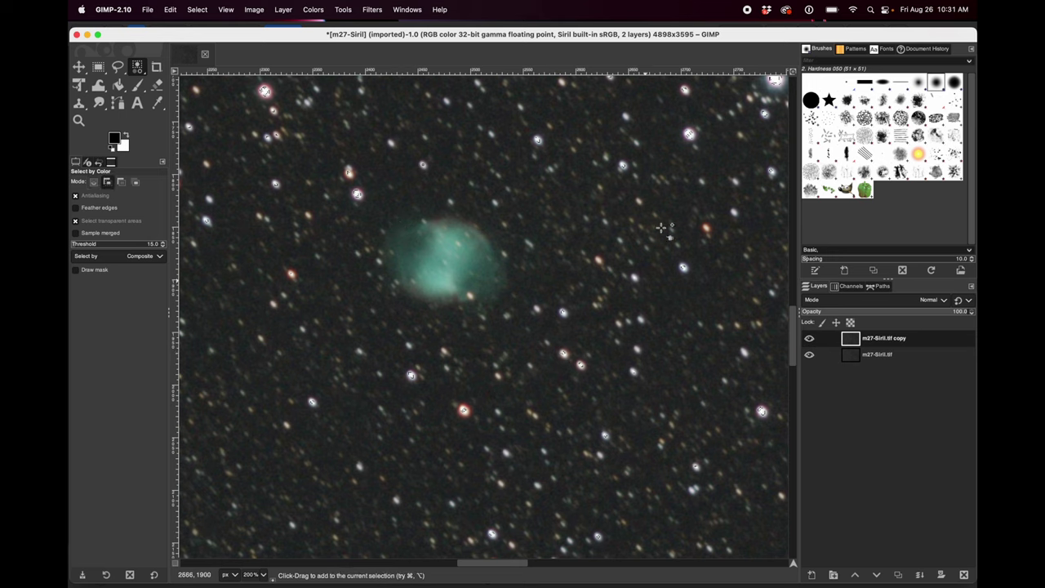
shift+click(689, 136)
click(641, 202)
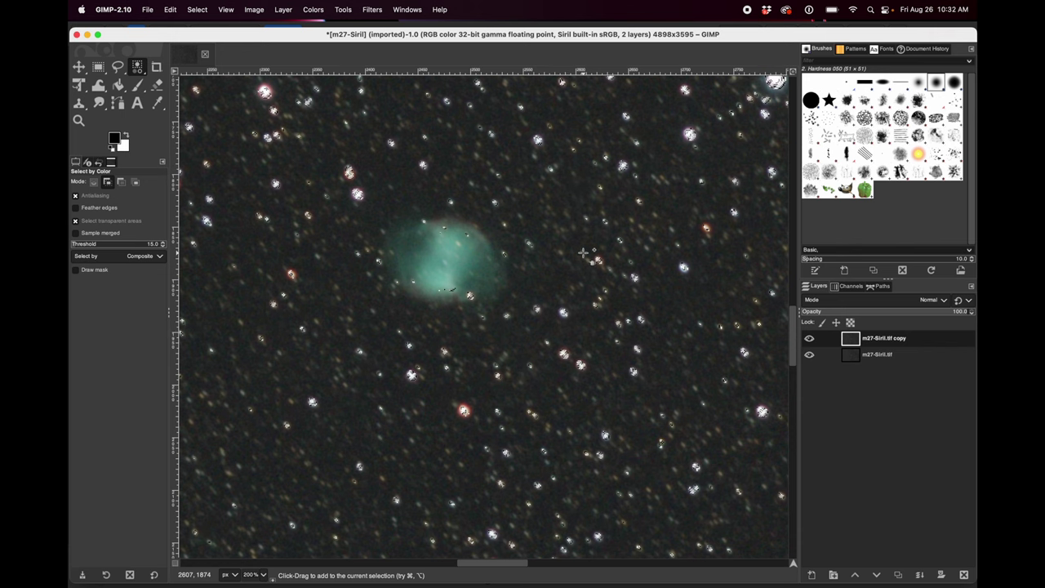
click(583, 253)
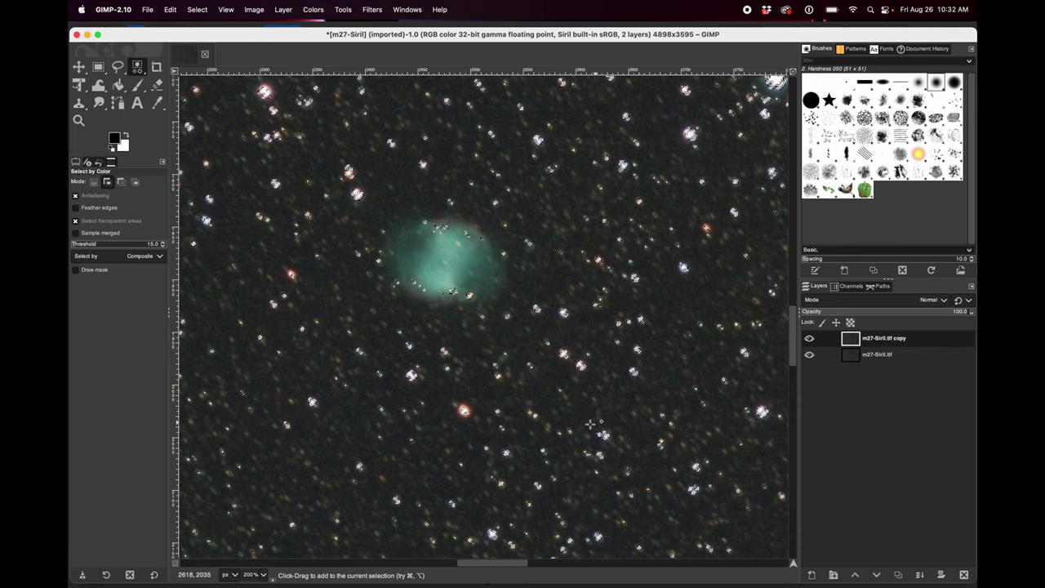
shift+click(557, 485)
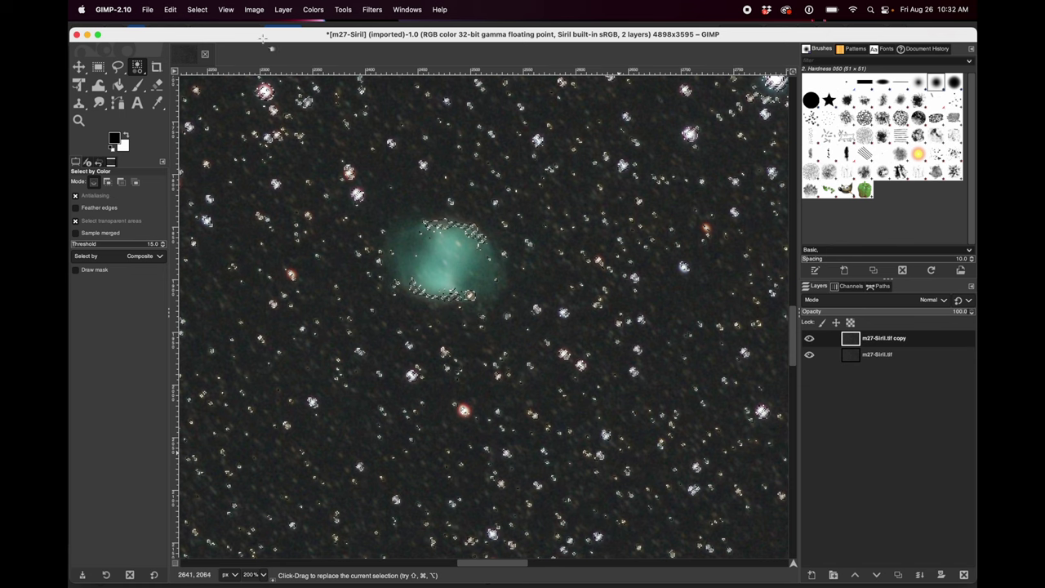
Grow the star selection by 2 px
click(197, 10)
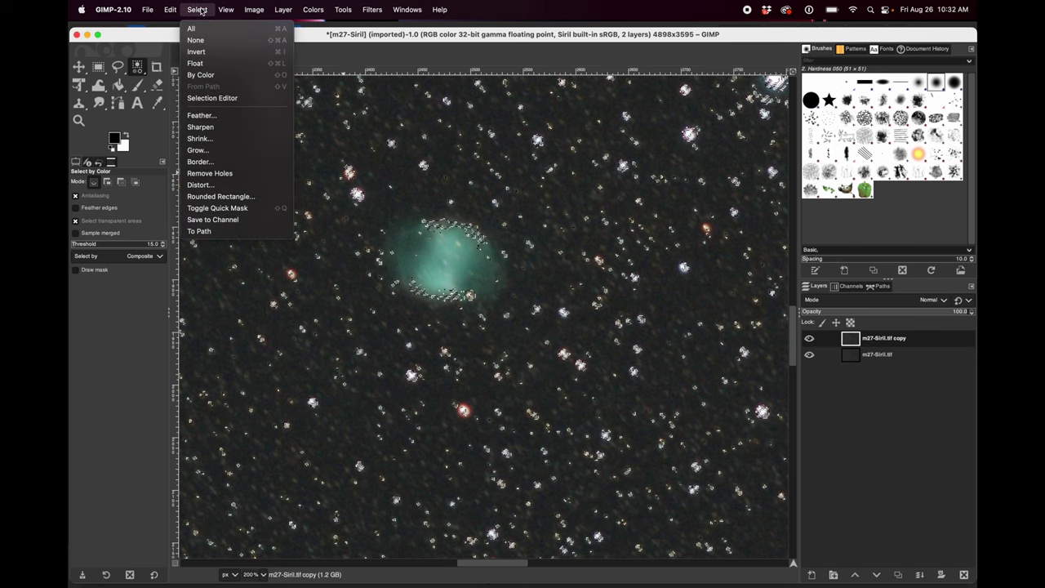
click(192, 150)
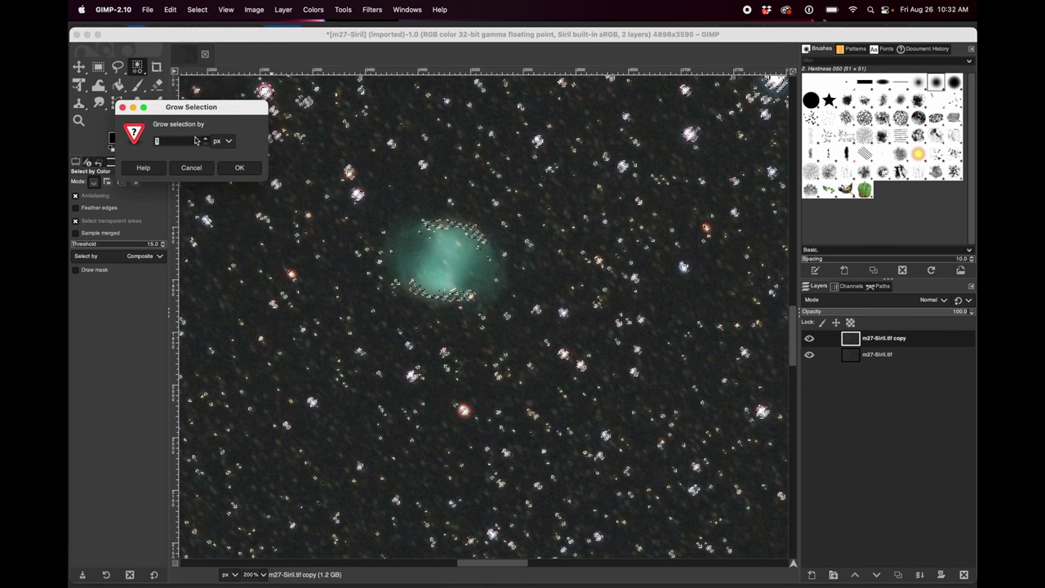
text(2)
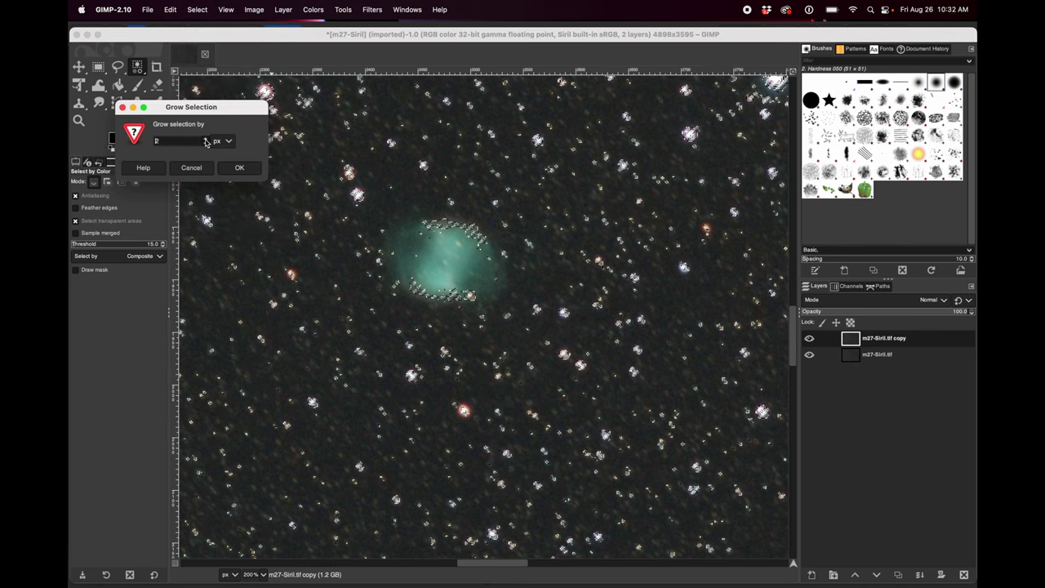
click(239, 169)
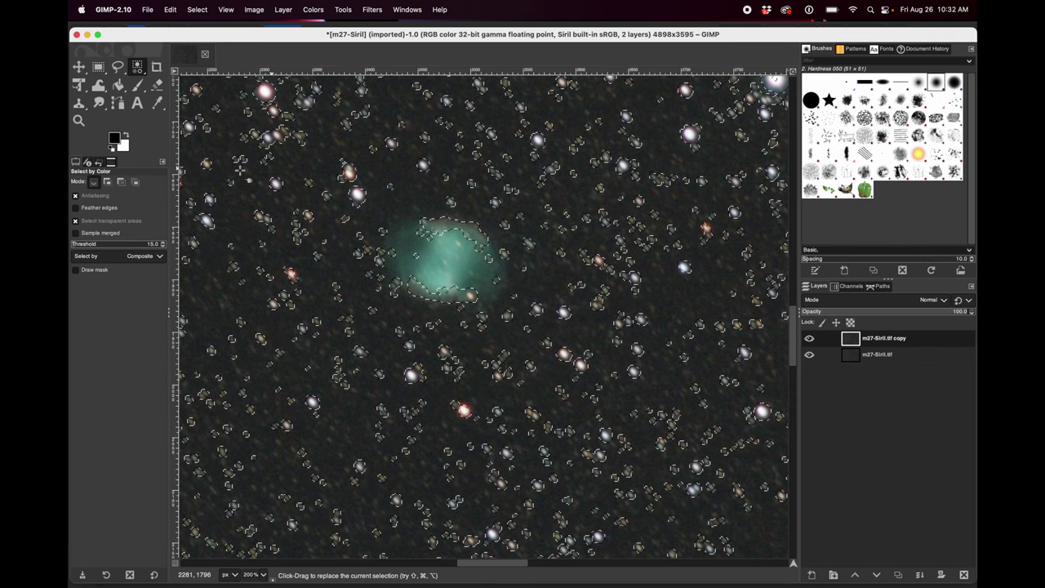
Feather the star selection by 1 px
click(198, 9)
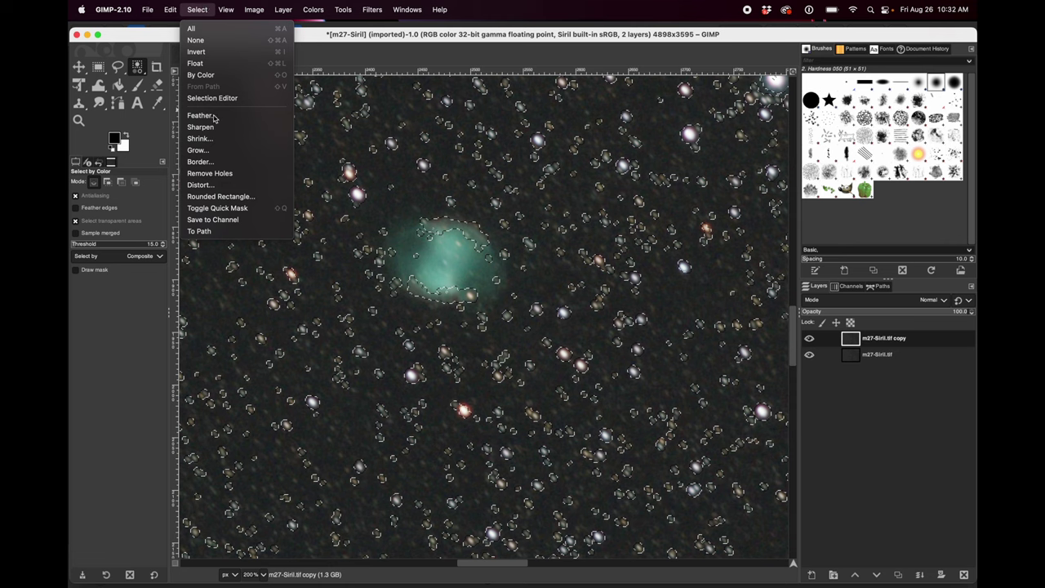
click(494, 238)
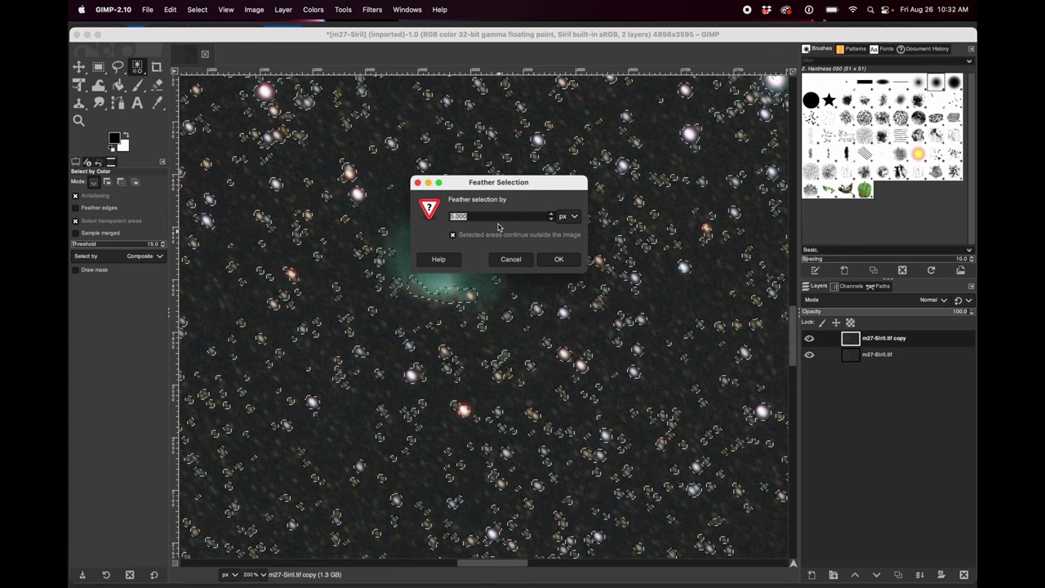
text(1)
click(558, 259)
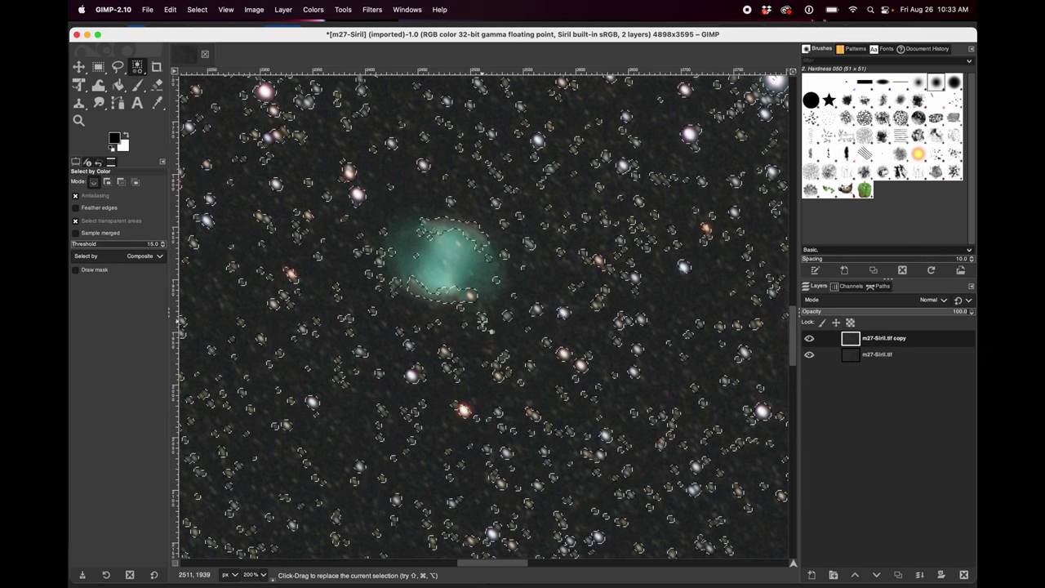
In Quick Mask, paint over the nebula rim with the Paintbrush so only stars stay selected
key(shift+q)
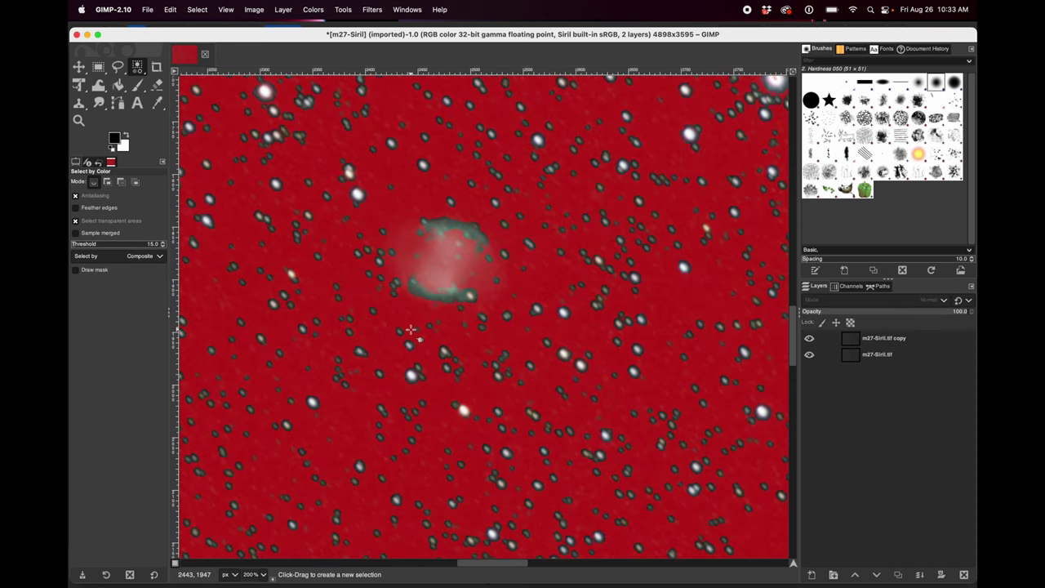
key(shift)
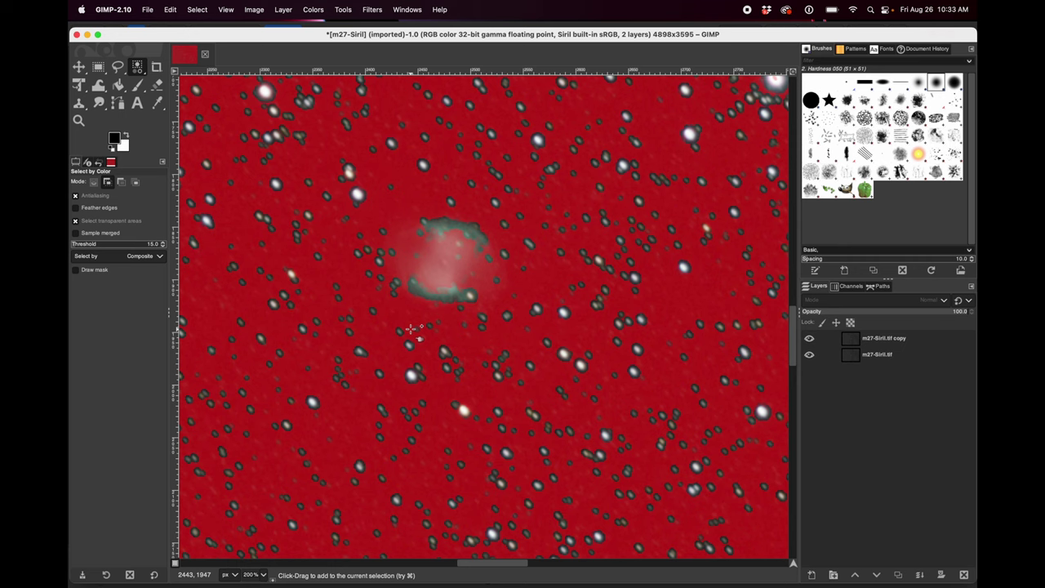
key(shift+q)
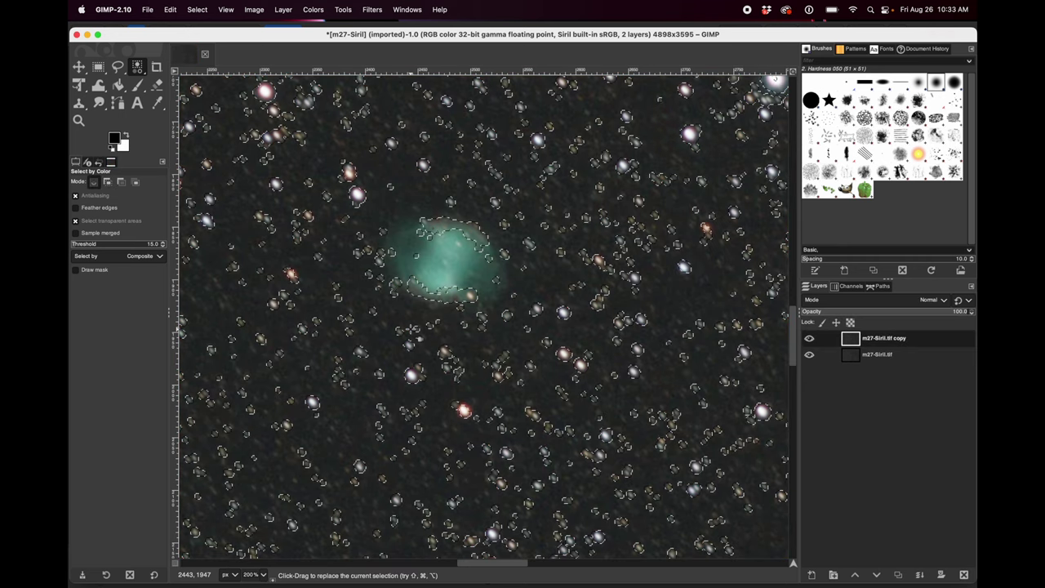
key(shift)
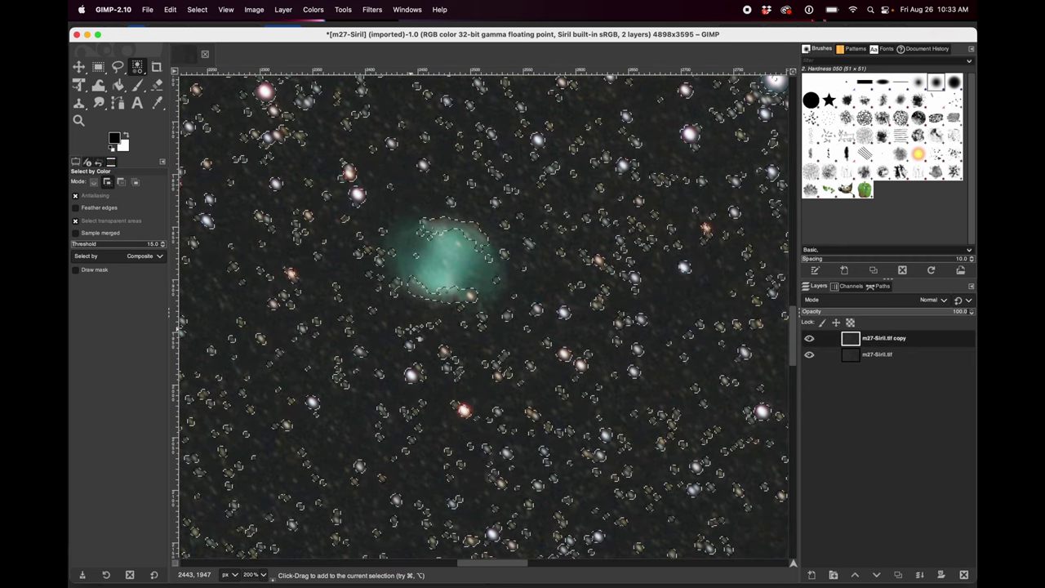
key(shift+q)
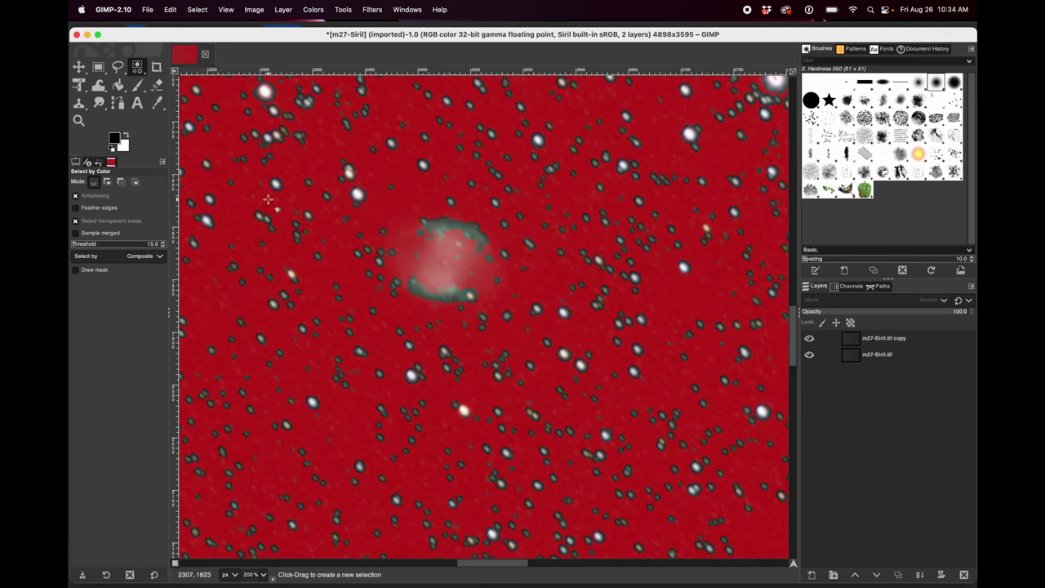
click(138, 84)
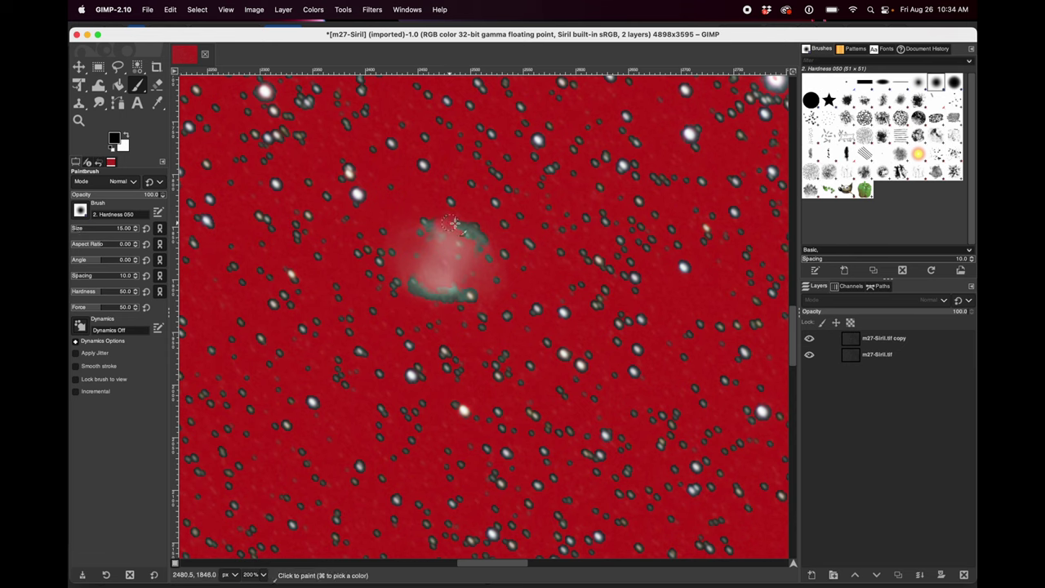
click(461, 224)
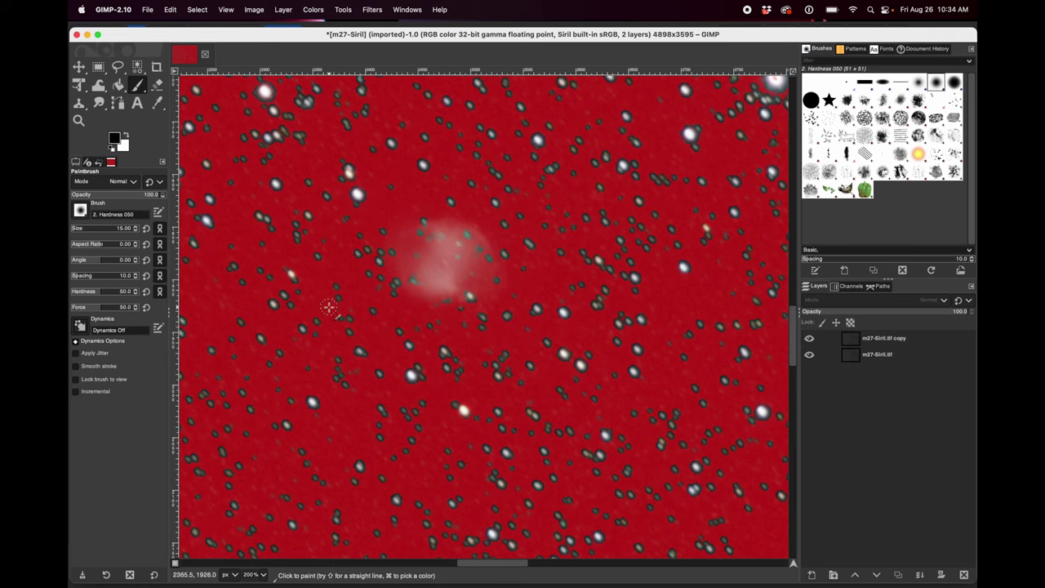
key(shift)
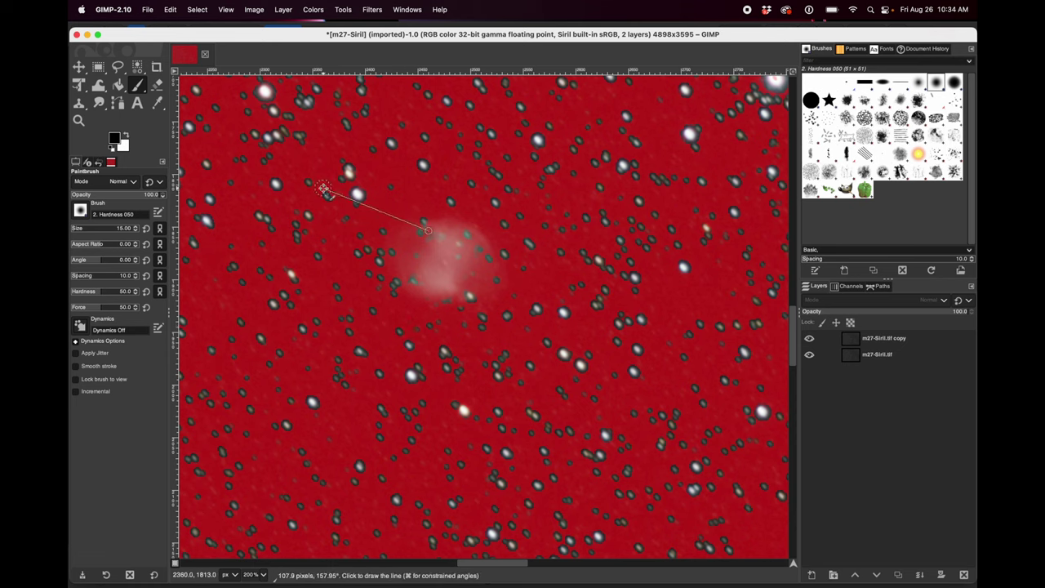
key(shift+q)
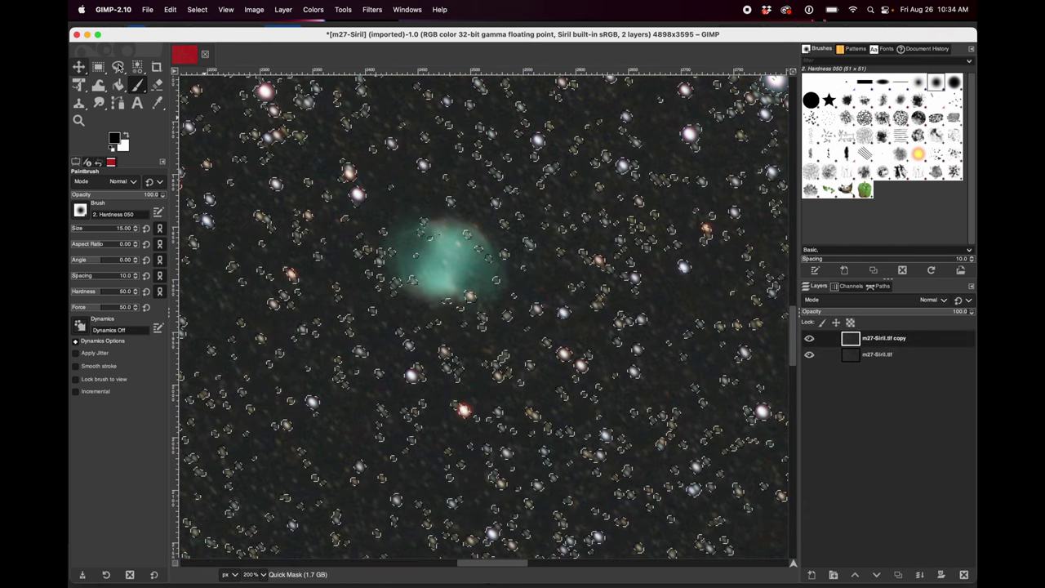
key(m)
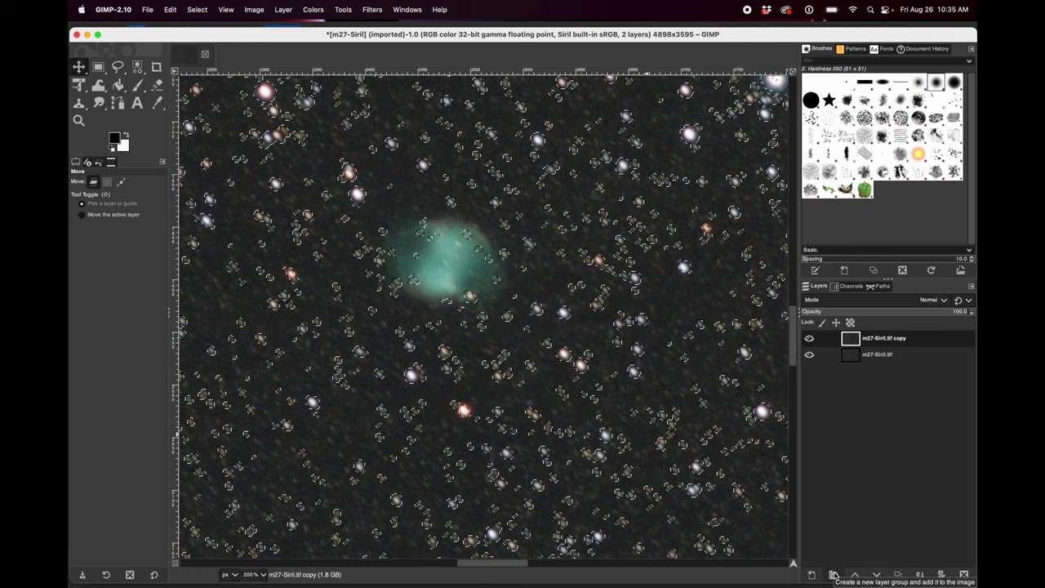
Add a layer mask from the star selection to the m27-Siril.tif copy layer
right_click(879, 338)
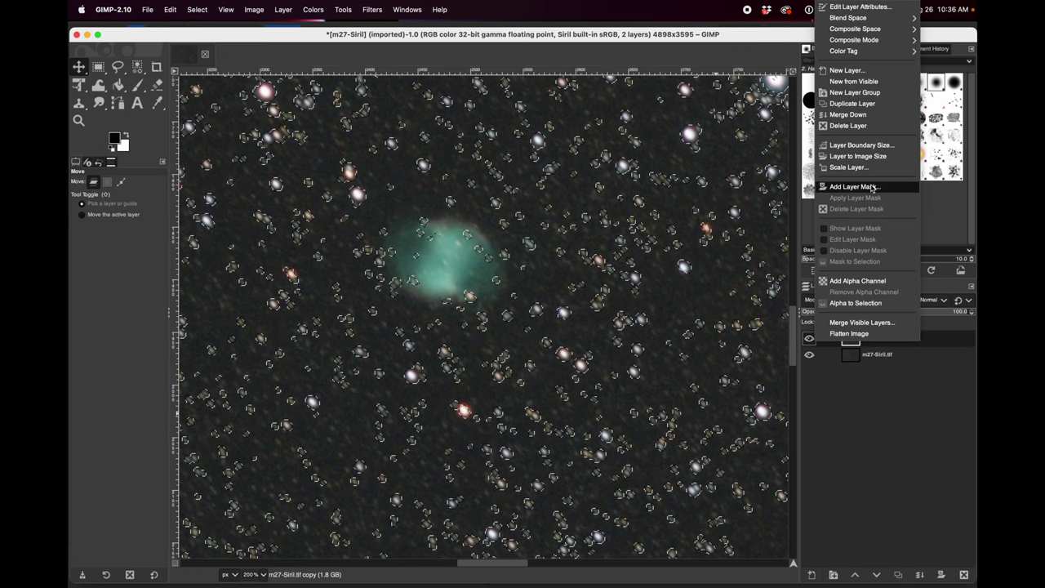
click(872, 189)
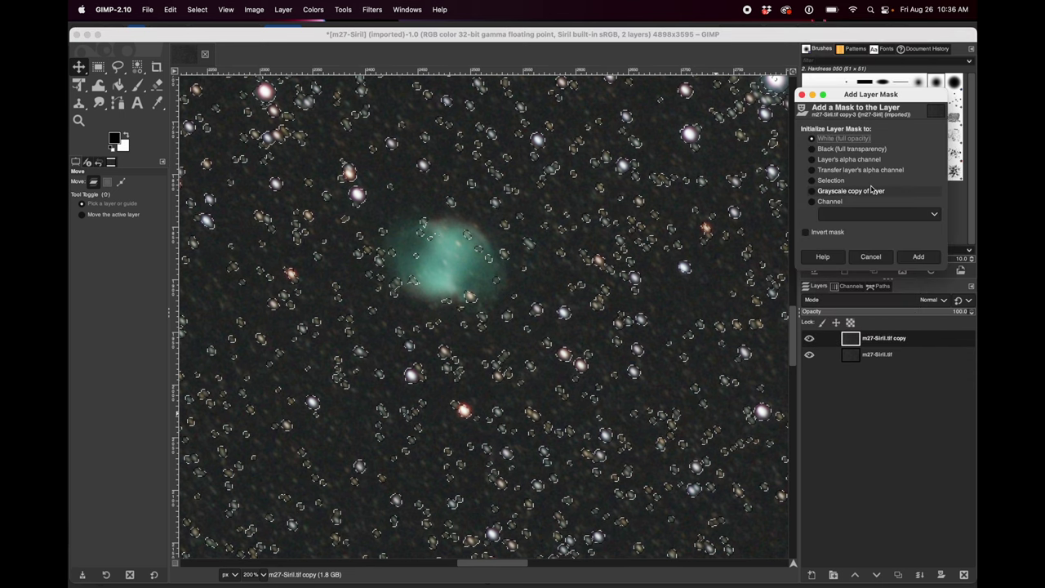
click(828, 180)
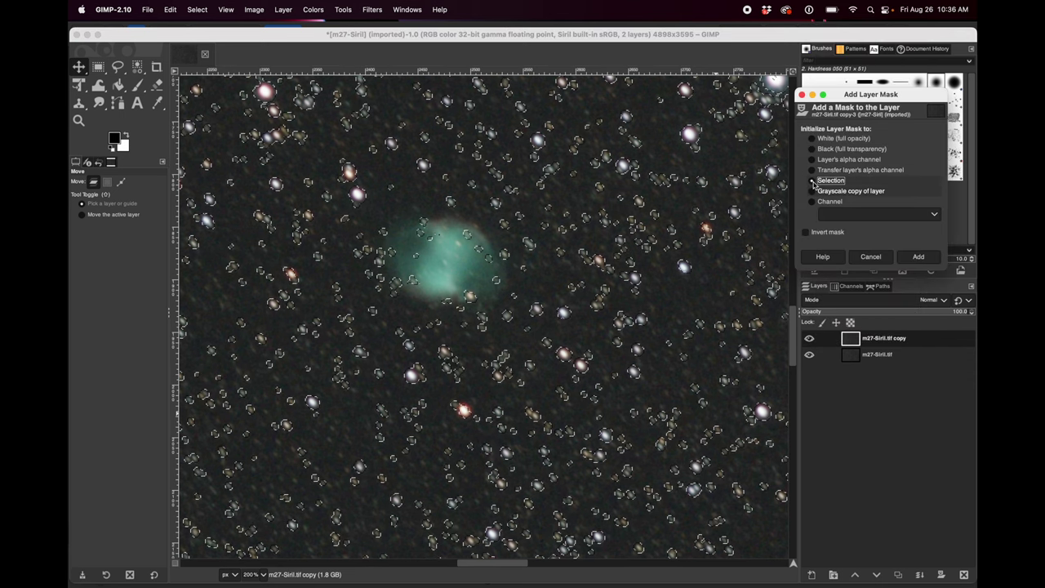
click(833, 183)
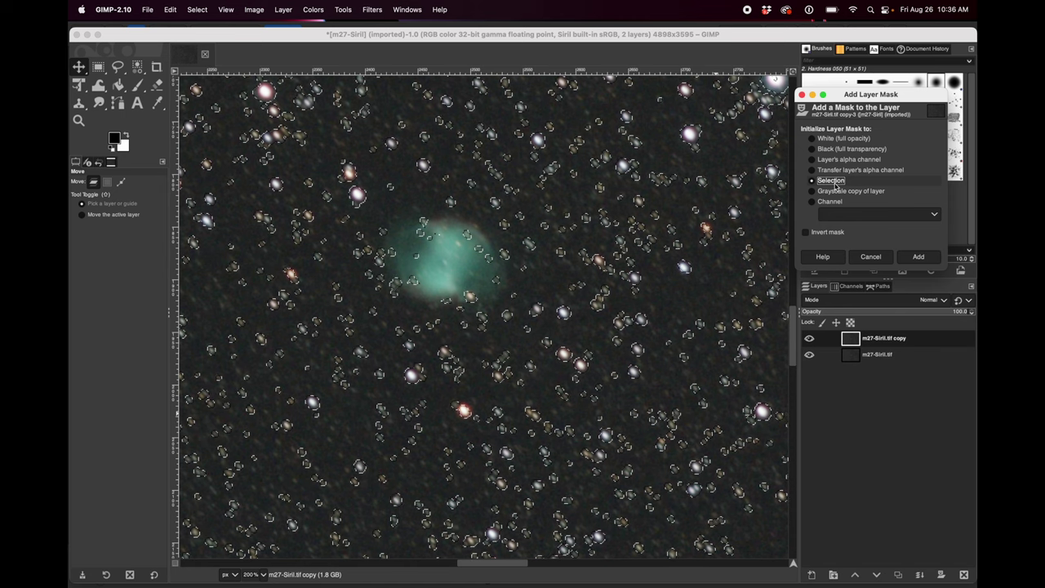
key(Return)
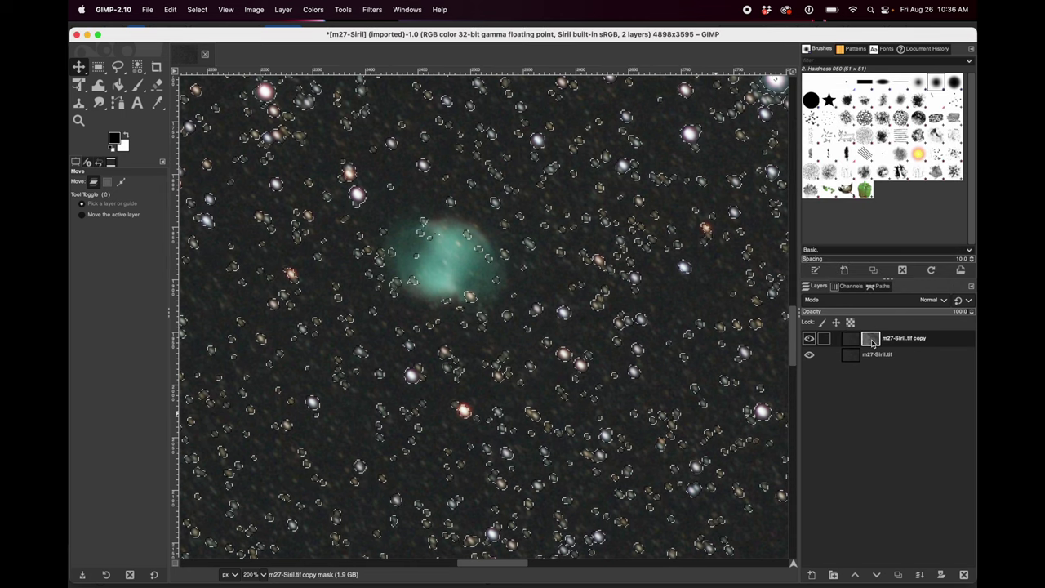
View the star mask on its own, then make the layer image the editing target
alt+click(872, 341)
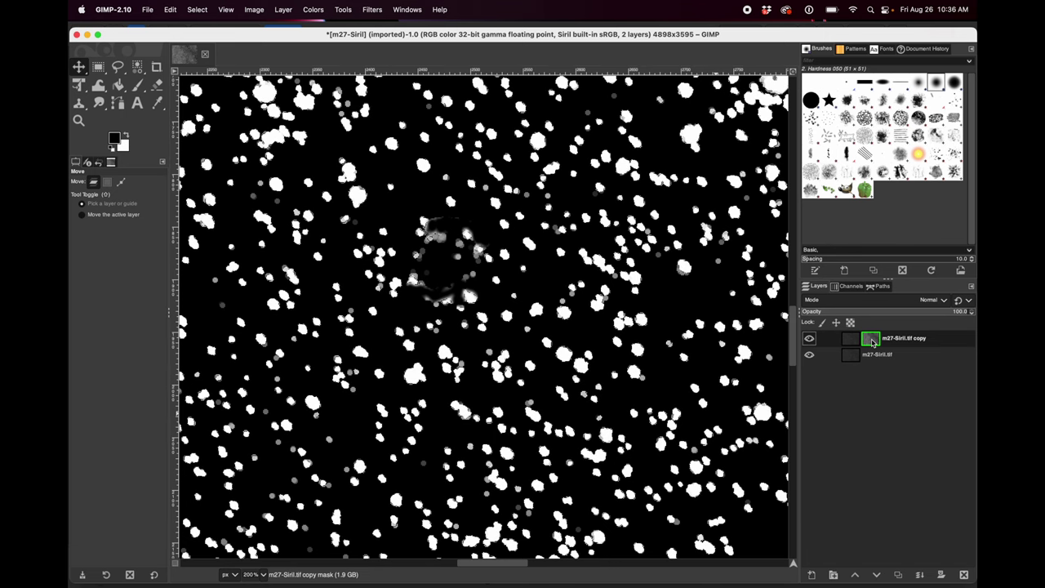
click(872, 341)
alt+click(872, 342)
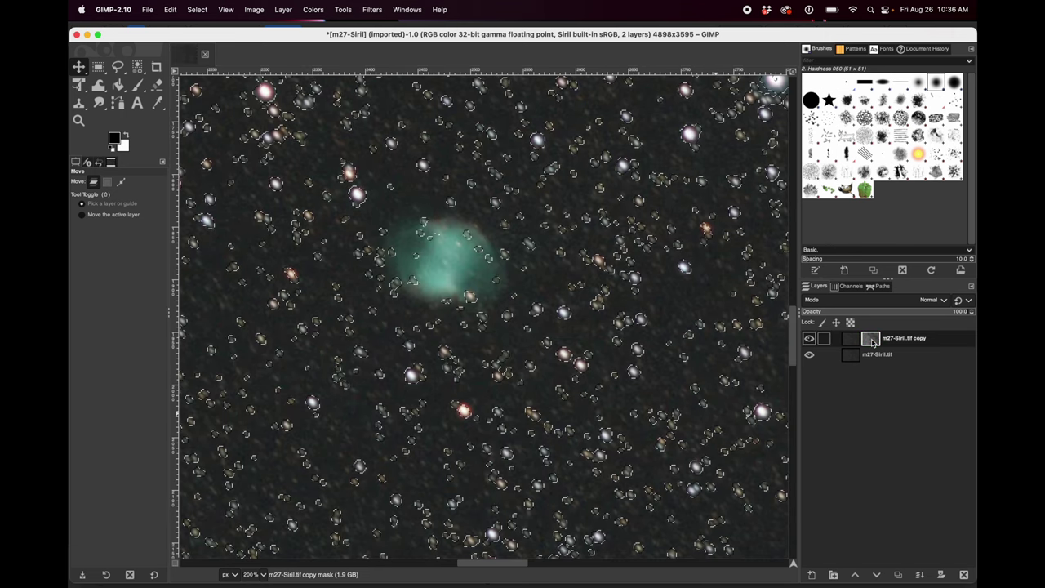
alt+click(872, 341)
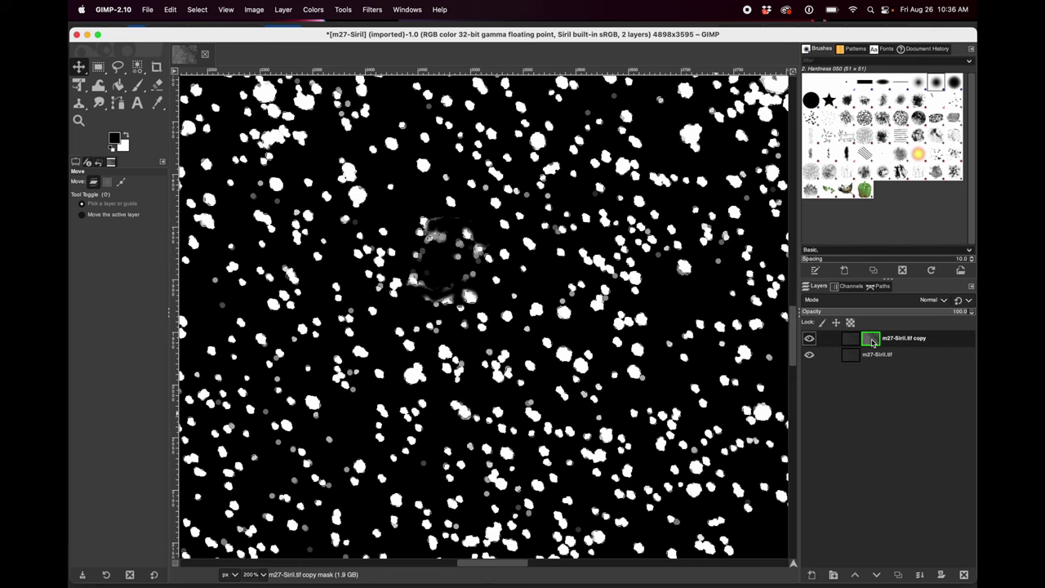
alt+click(872, 341)
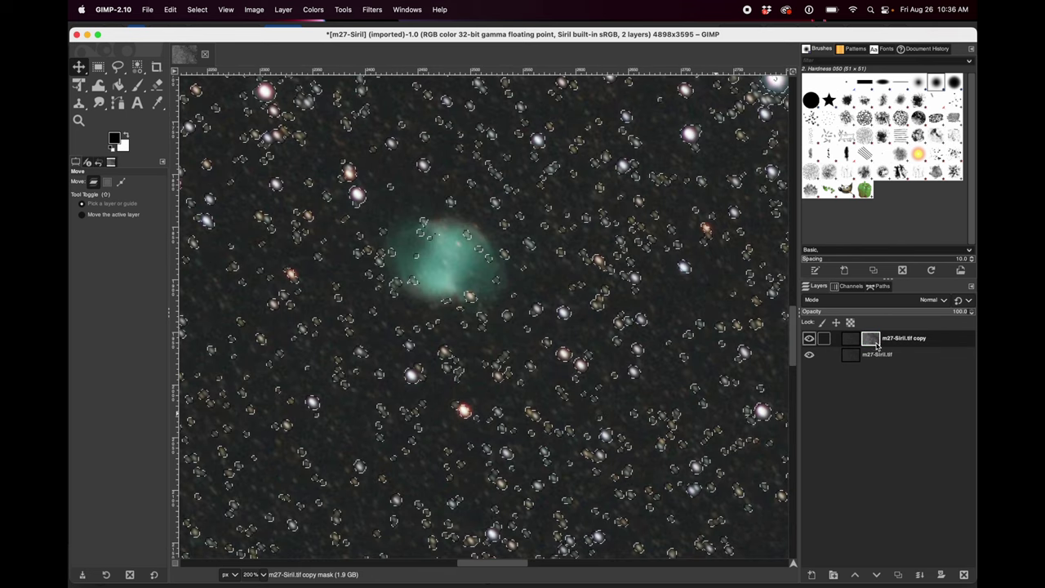
click(850, 340)
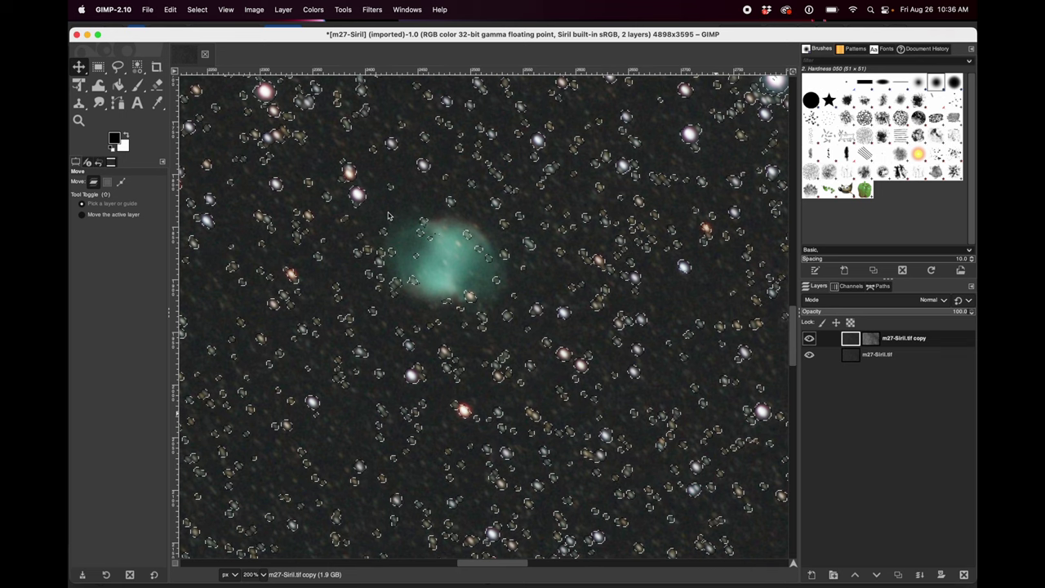
Deselect everything with Select > None to drop the star selection outlines
click(197, 10)
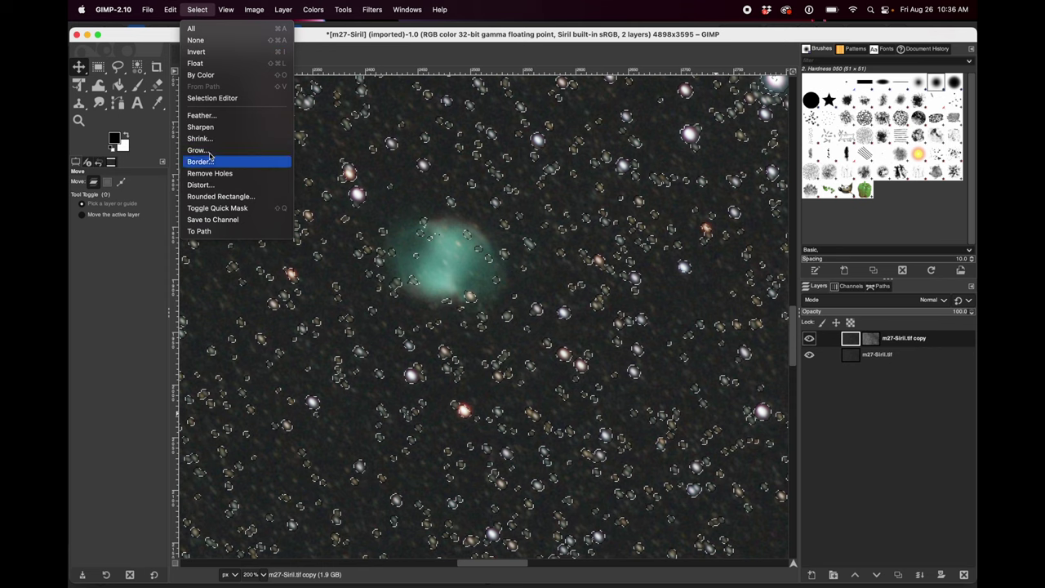
click(214, 40)
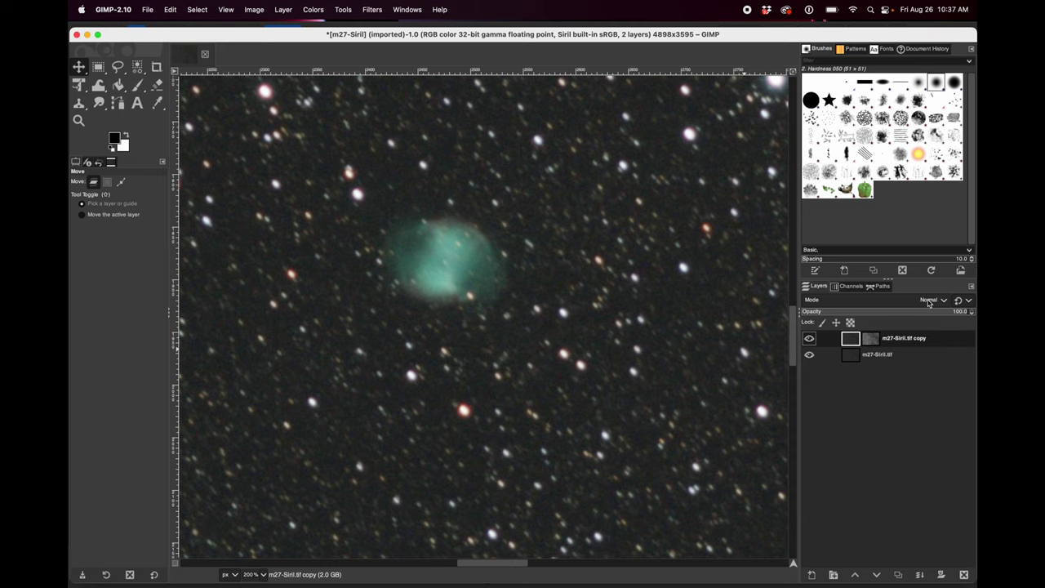
Set the masked m27-Siril.tif copy layer's blend mode to Darken only
click(871, 340)
click(851, 343)
scroll(939, 304, down, 20)
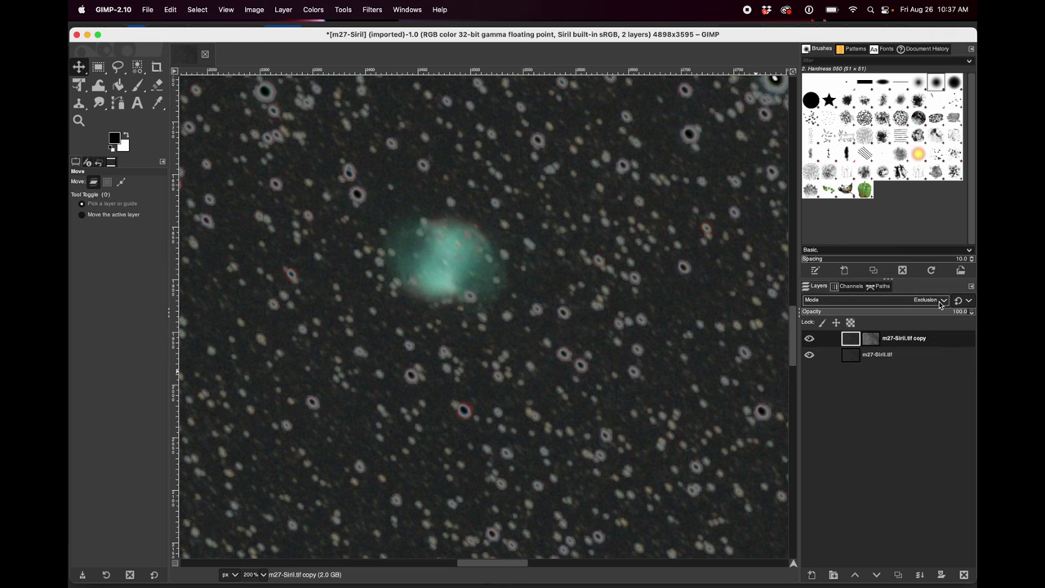
click(940, 304)
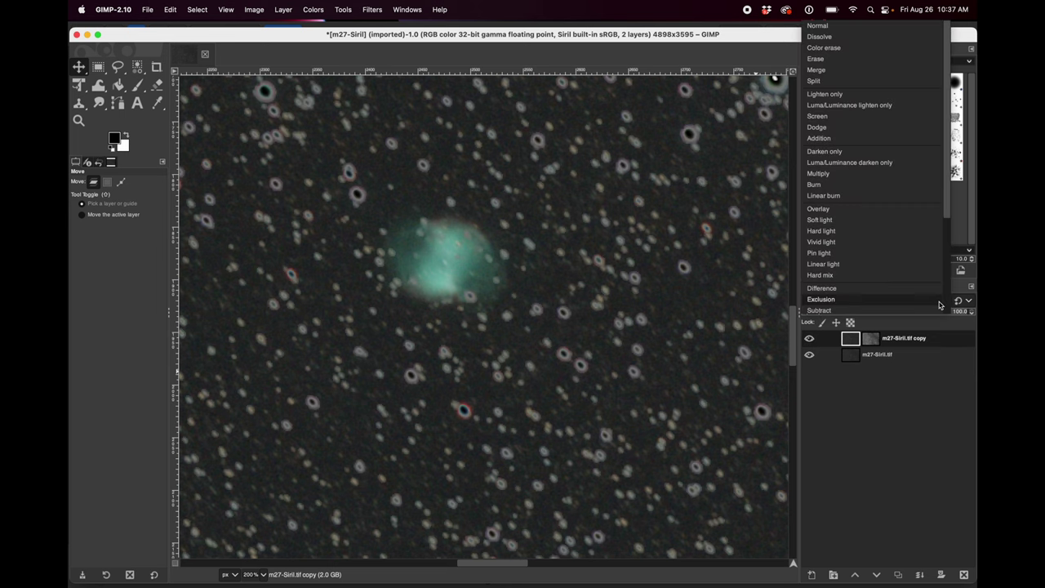
click(871, 155)
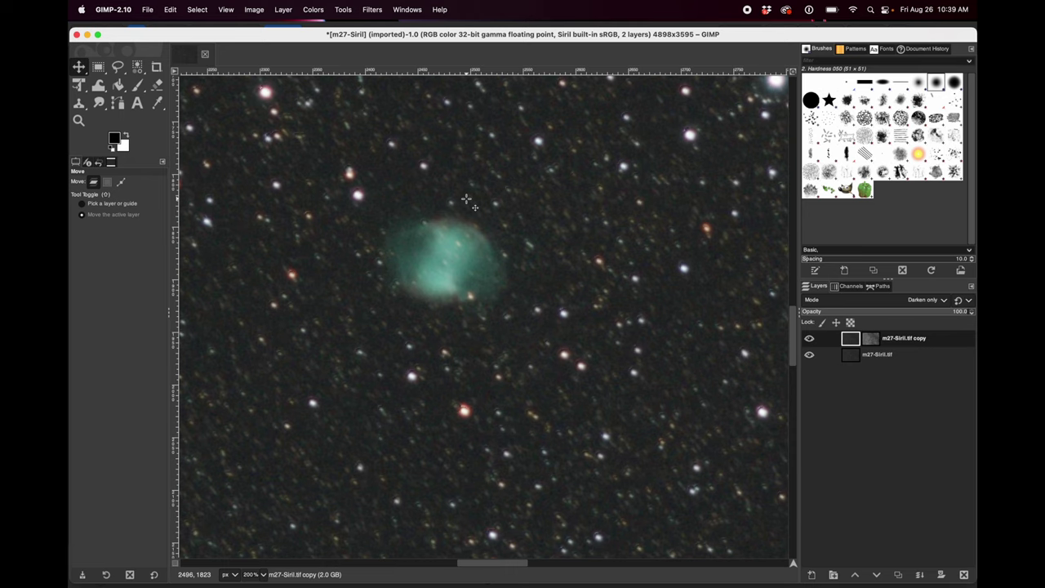
click(809, 339)
click(809, 339)
click(809, 339)
click(809, 339)
scroll(554, 245, down, 2)
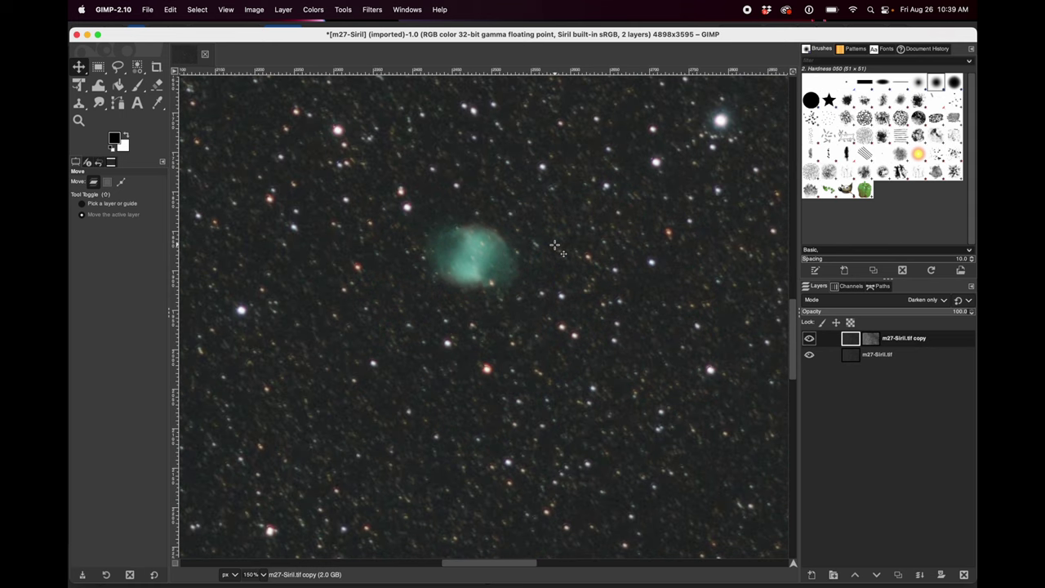
click(809, 339)
click(809, 339)
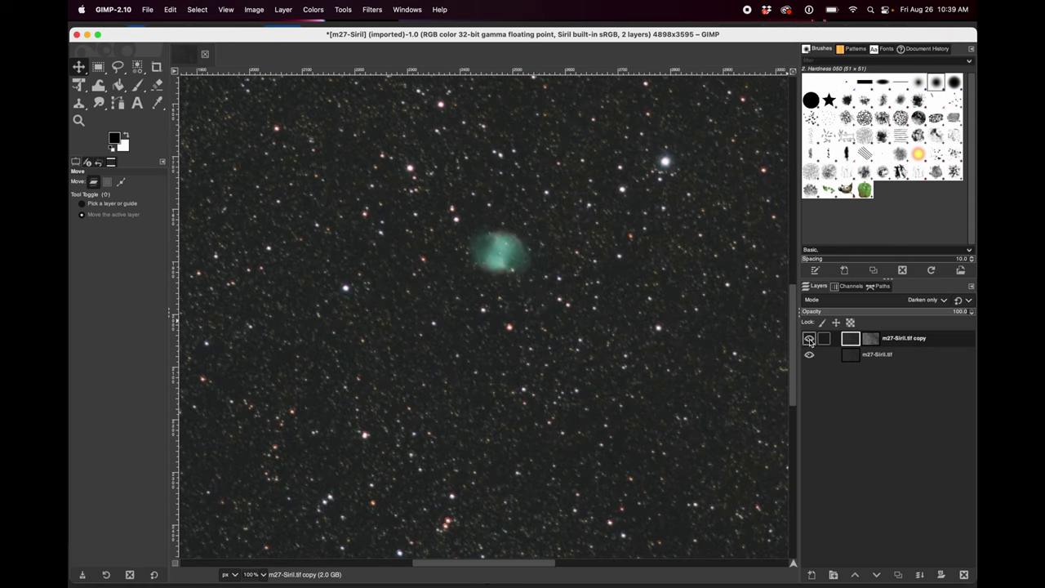
click(809, 338)
click(810, 339)
click(809, 338)
click(809, 338)
click(809, 339)
click(809, 339)
click(810, 338)
click(809, 339)
click(809, 339)
click(809, 339)
click(809, 340)
click(809, 339)
click(809, 340)
click(809, 340)
click(810, 340)
click(809, 339)
click(809, 339)
click(809, 340)
click(809, 339)
click(809, 340)
click(809, 340)
click(809, 339)
key(super+shift+j)
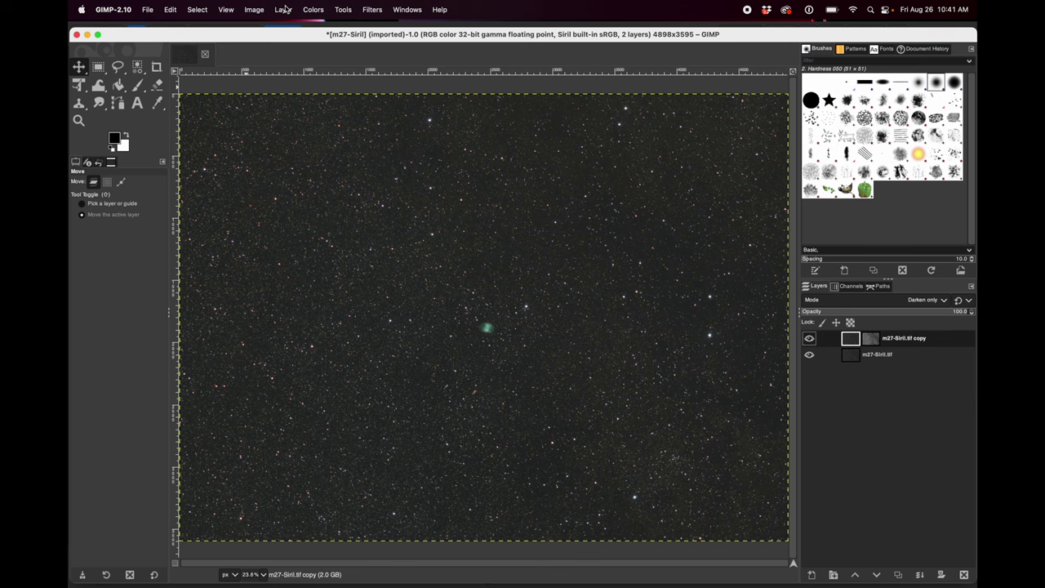
Create a new Visible layer from the merged star-reduced result at the top of the stack
click(283, 9)
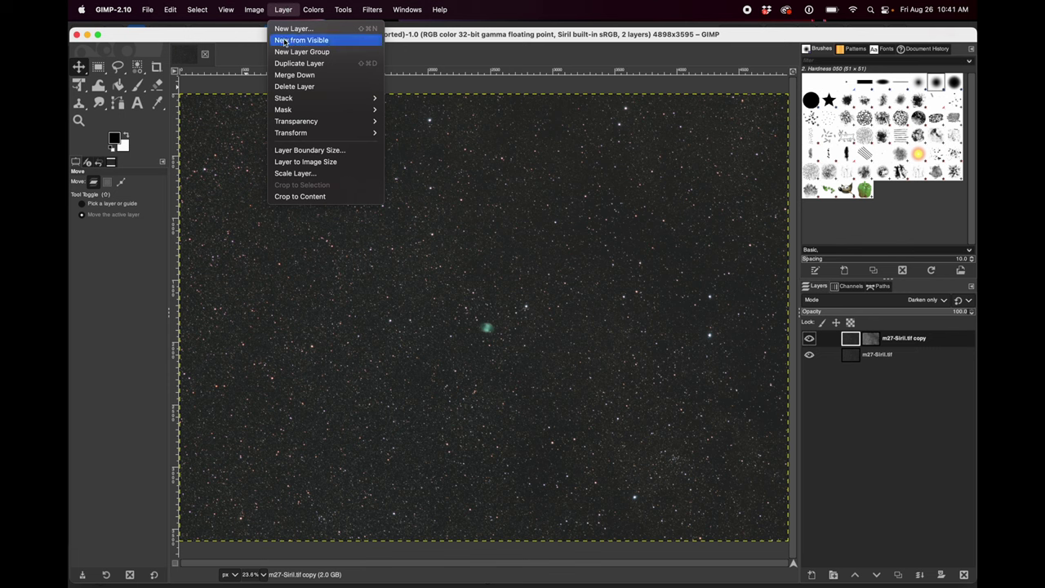
click(285, 40)
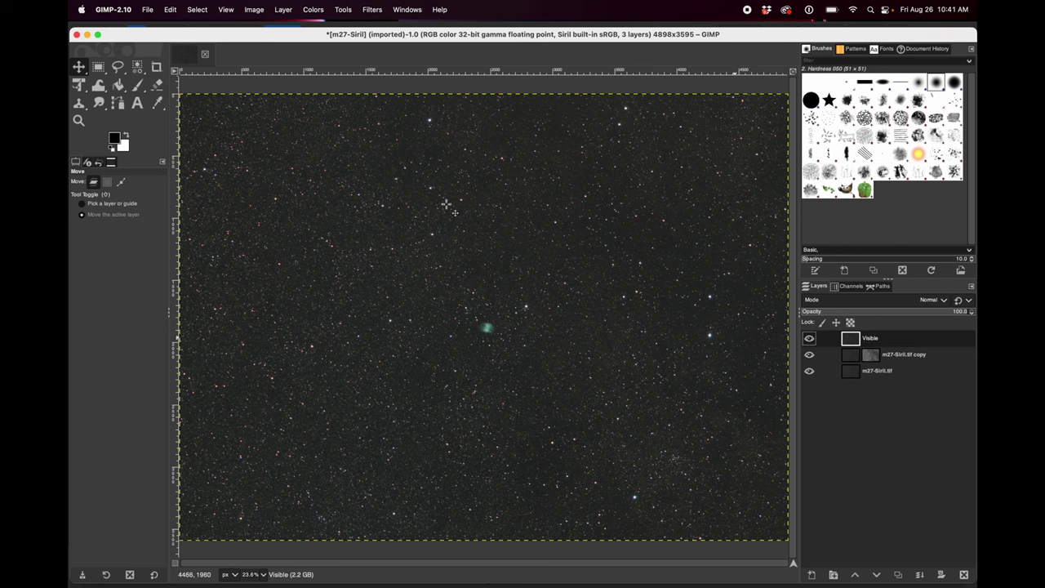
click(254, 9)
mouse_move(314, 10)
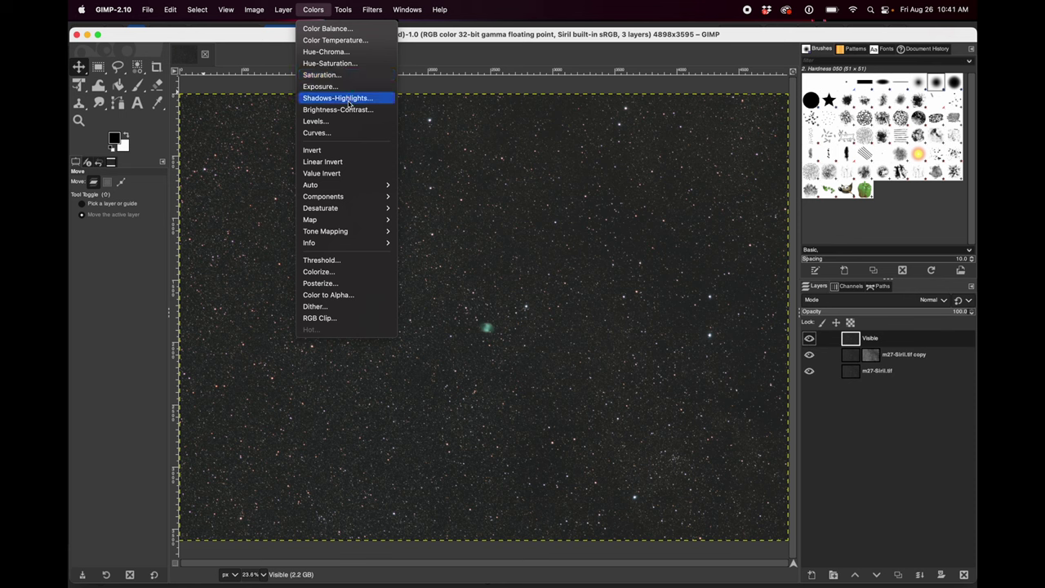
Apply Curves to the Visible layer, nudging the black point right to darken the sky
click(350, 132)
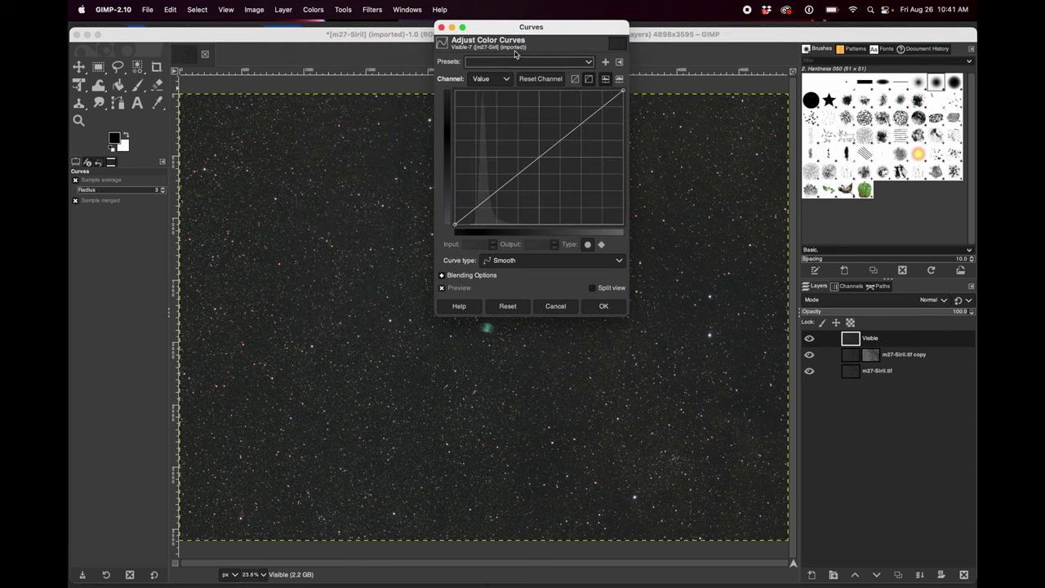
drag(545, 30, 757, 47)
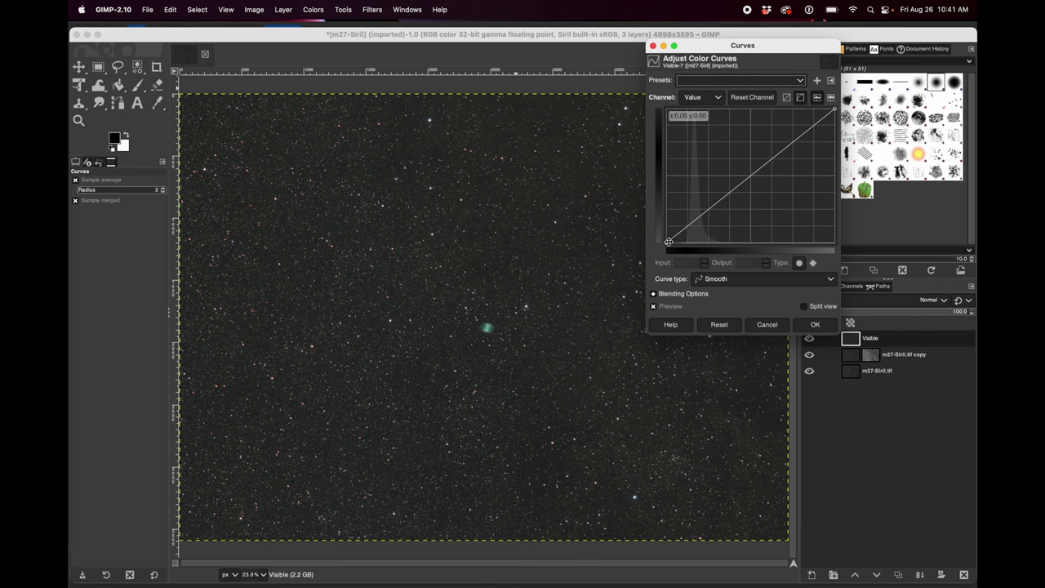
drag(668, 242, 675, 243)
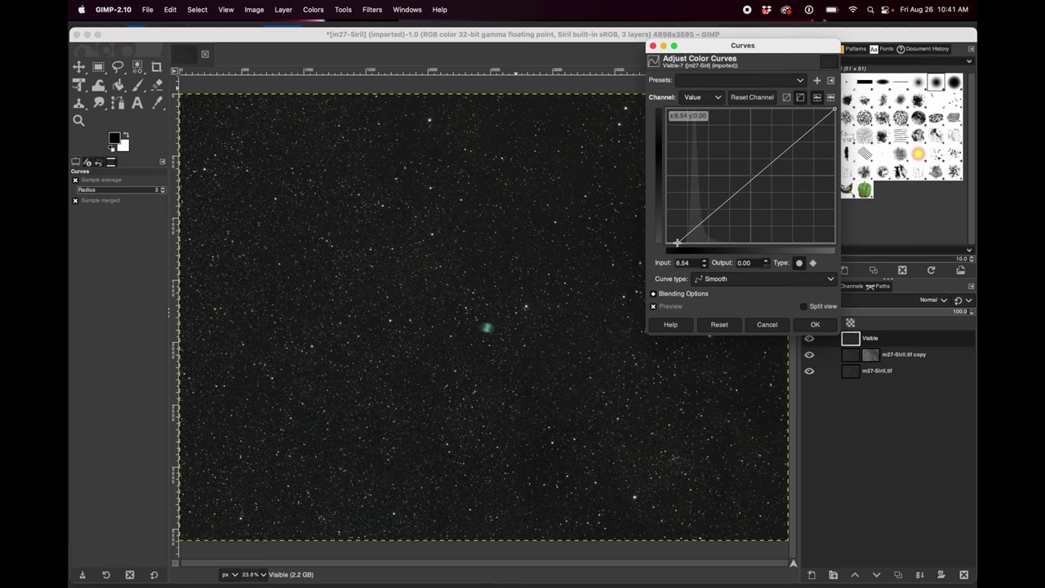
click(815, 324)
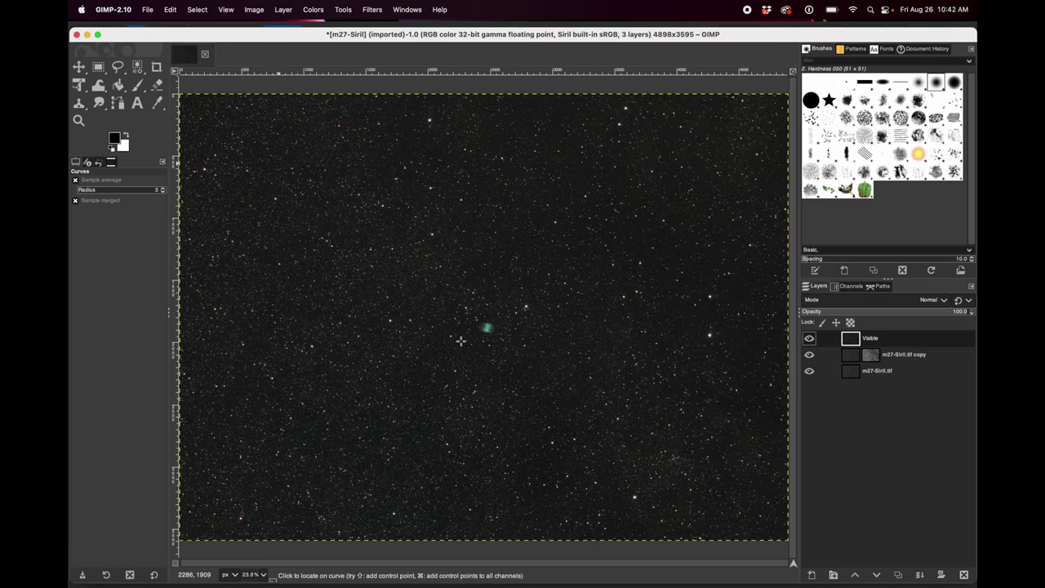
click(148, 9)
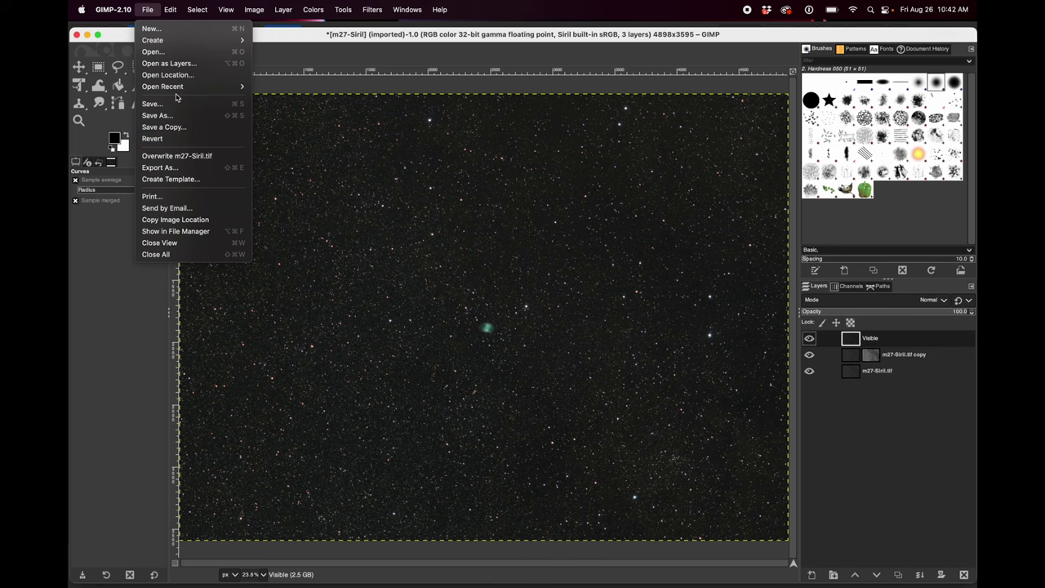
Export the image as m27.jpg into the m27 folder at JPEG quality 100
click(170, 170)
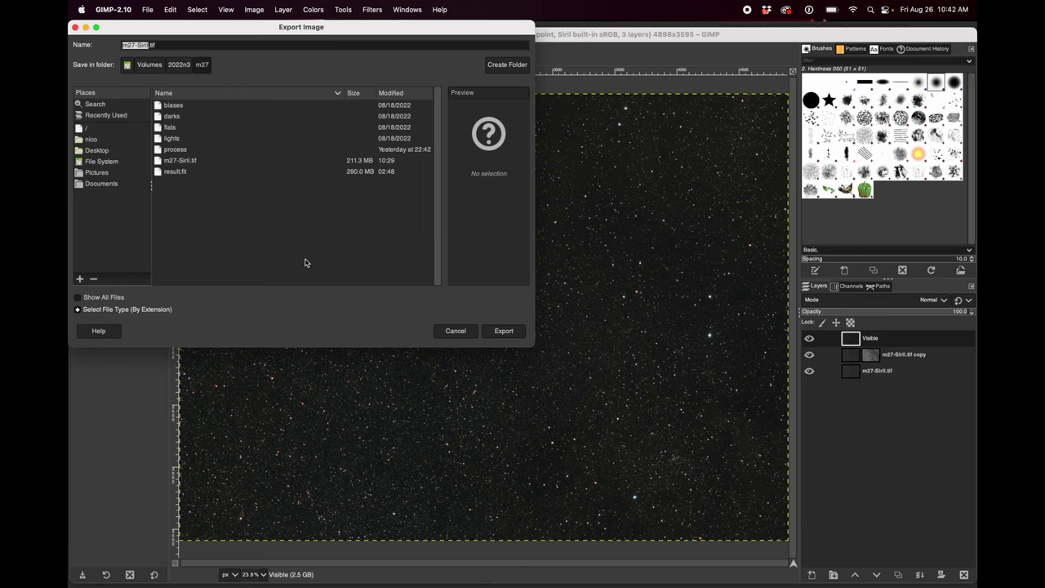
click(178, 43)
key(BackSpace)
key(BackSpace)
key(BackSpace)
key(BackSpace)
key(BackSpace)
key(BackSpace)
key(BackSpace)
key(BackSpace)
key(BackSpace)
key(BackSpace)
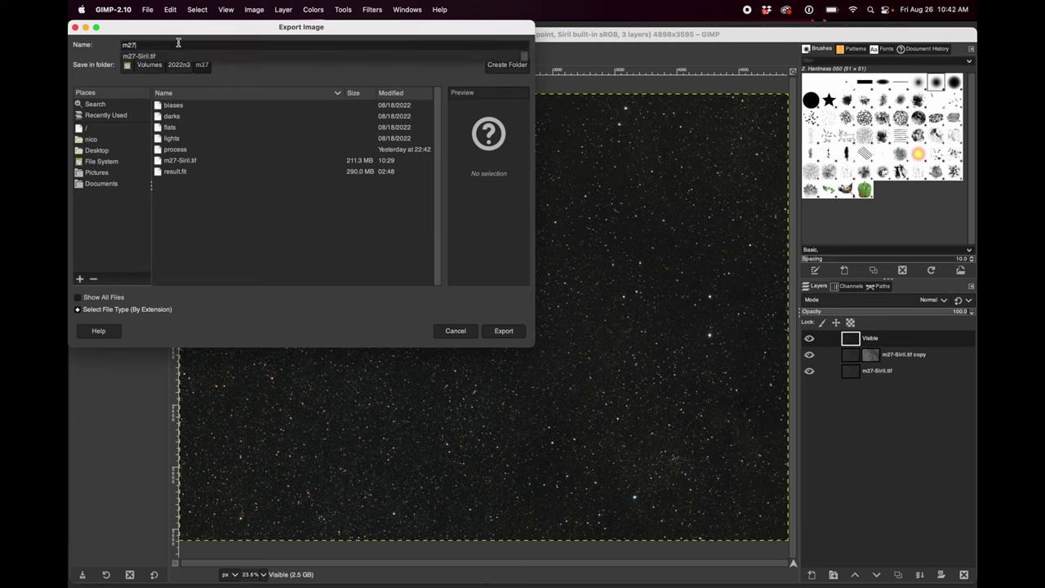
text(.jpl)
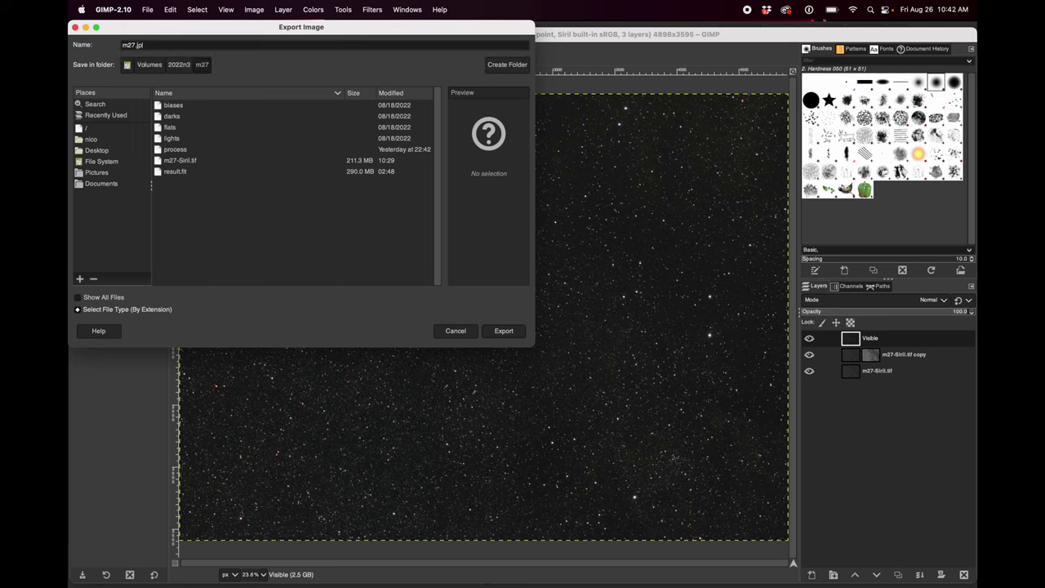
key(BackSpace)
text(g)
click(503, 330)
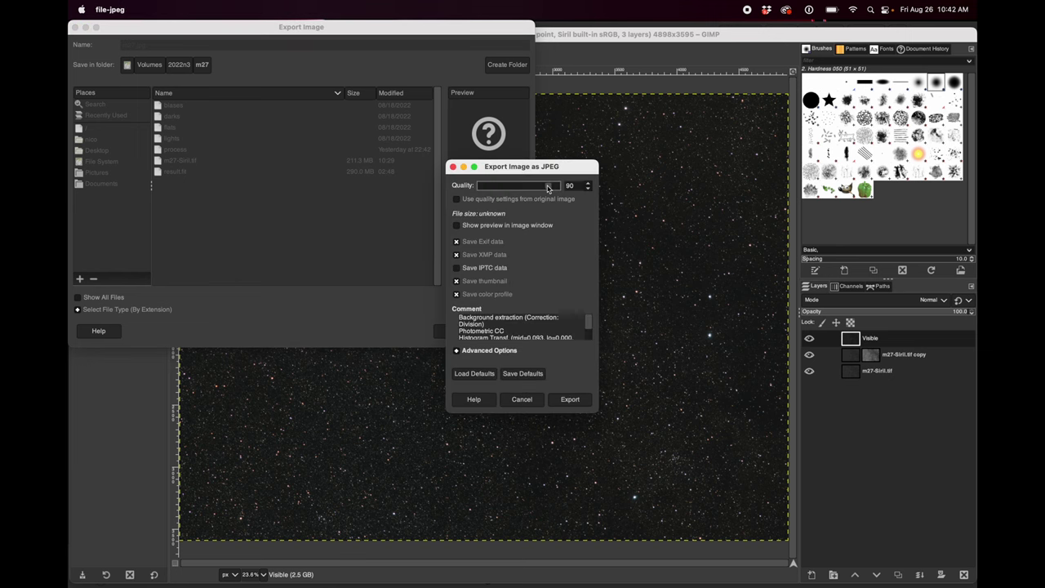
drag(547, 186, 594, 189)
click(576, 403)
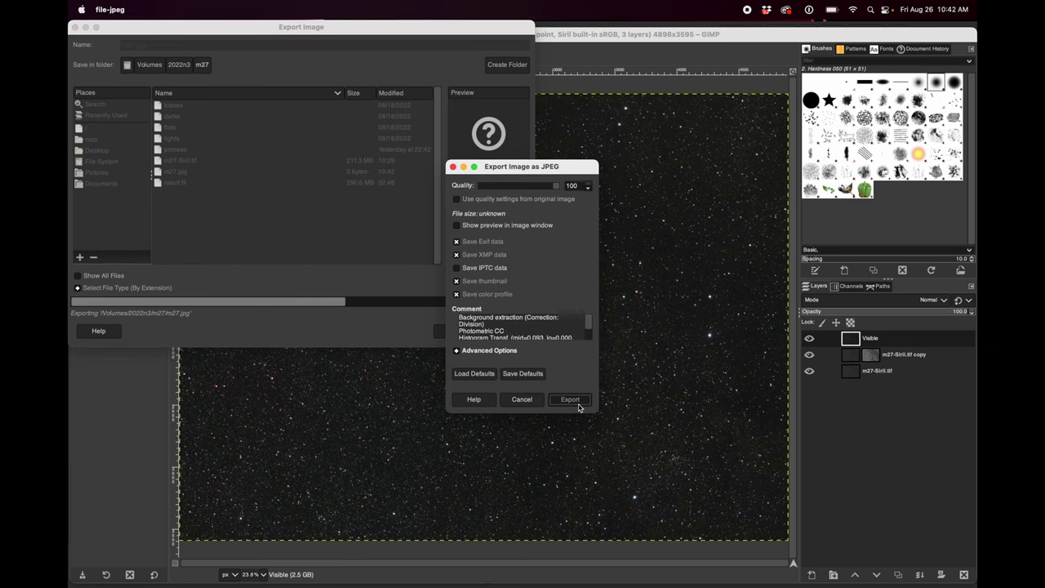